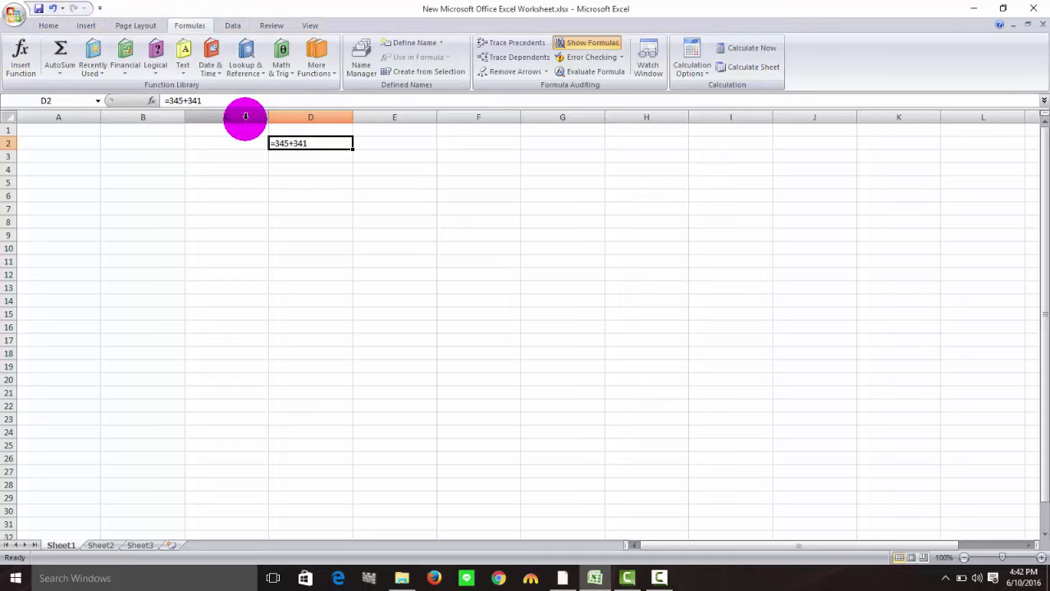
Clear the formula from cell D2.
key(Delete)
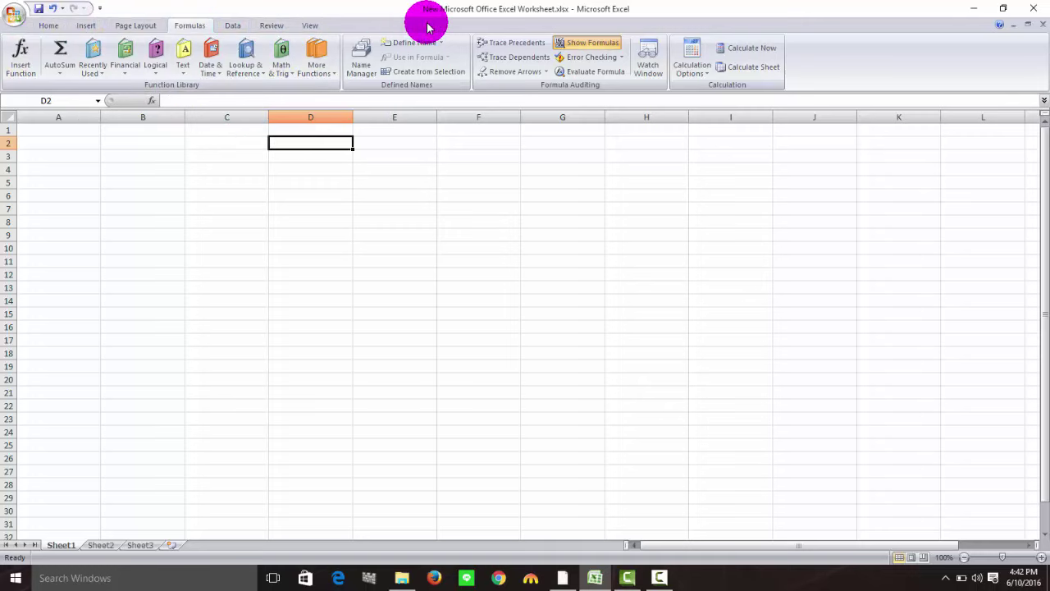
Examine the functions in the library categories from Recently Used, Financial, Logical and Text through Math & Trig, Statistical, Engineering and Cube.
click(96, 72)
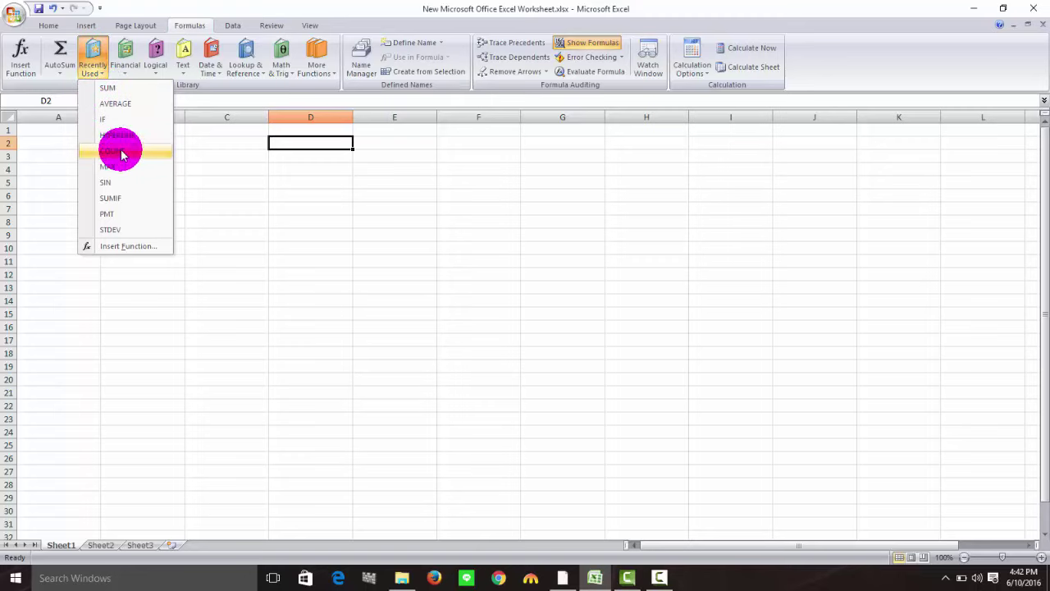
click(125, 73)
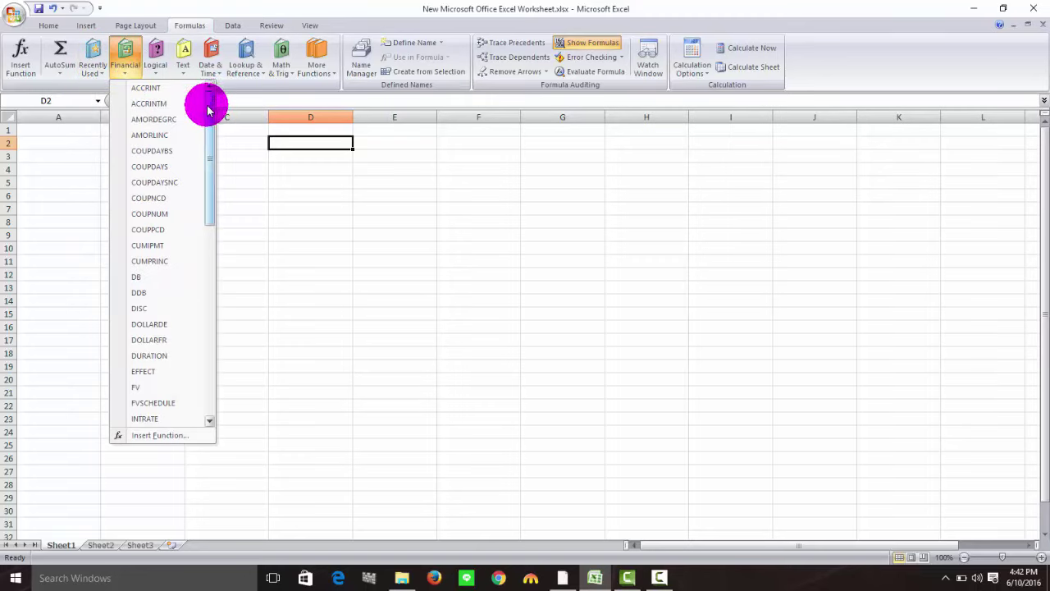
drag(209, 110, 222, 297)
click(155, 66)
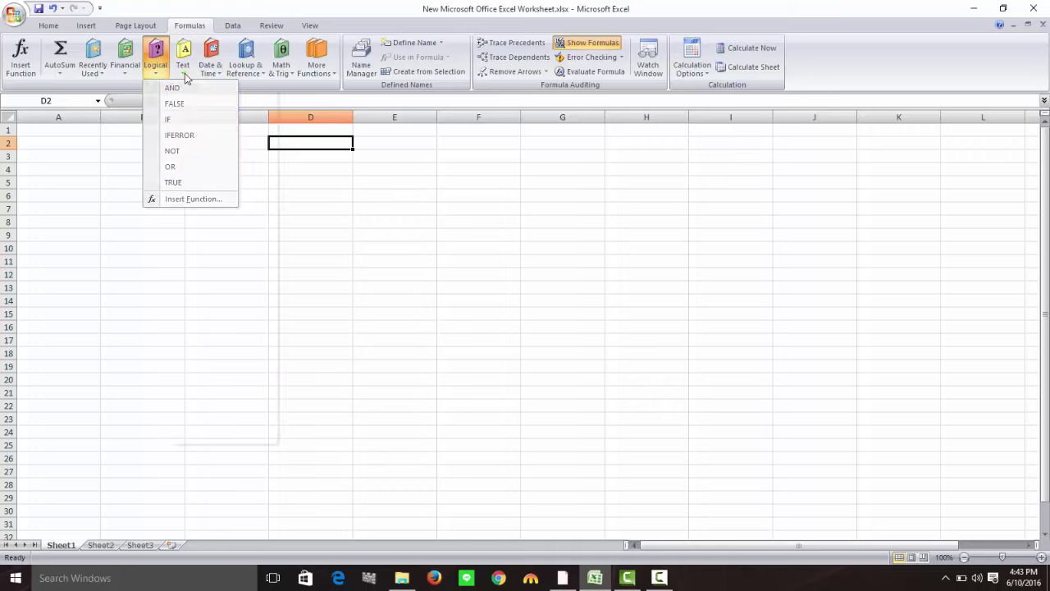
click(182, 66)
drag(265, 99, 272, 154)
click(210, 64)
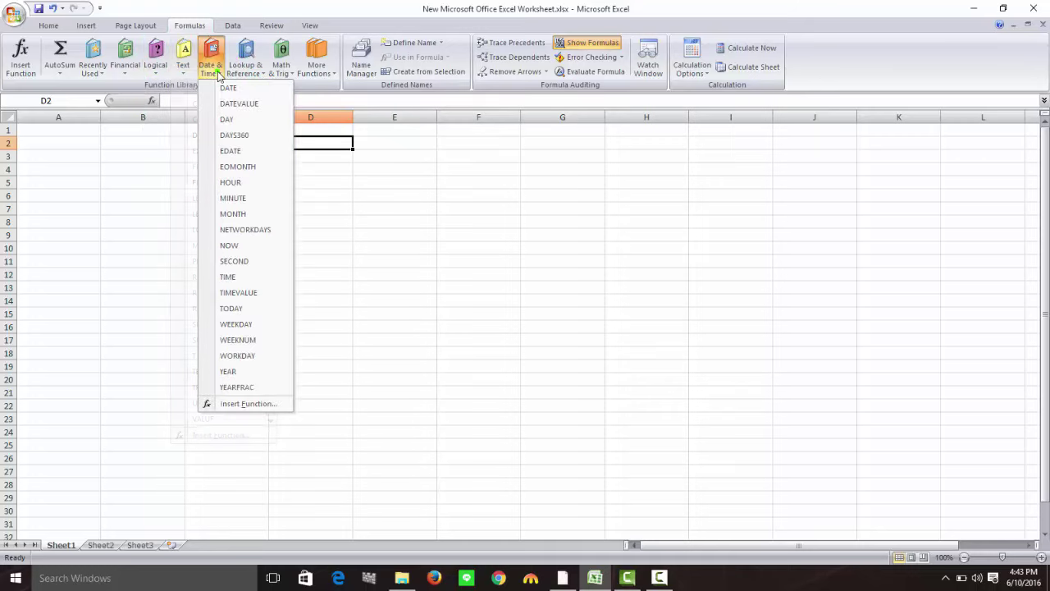
click(258, 74)
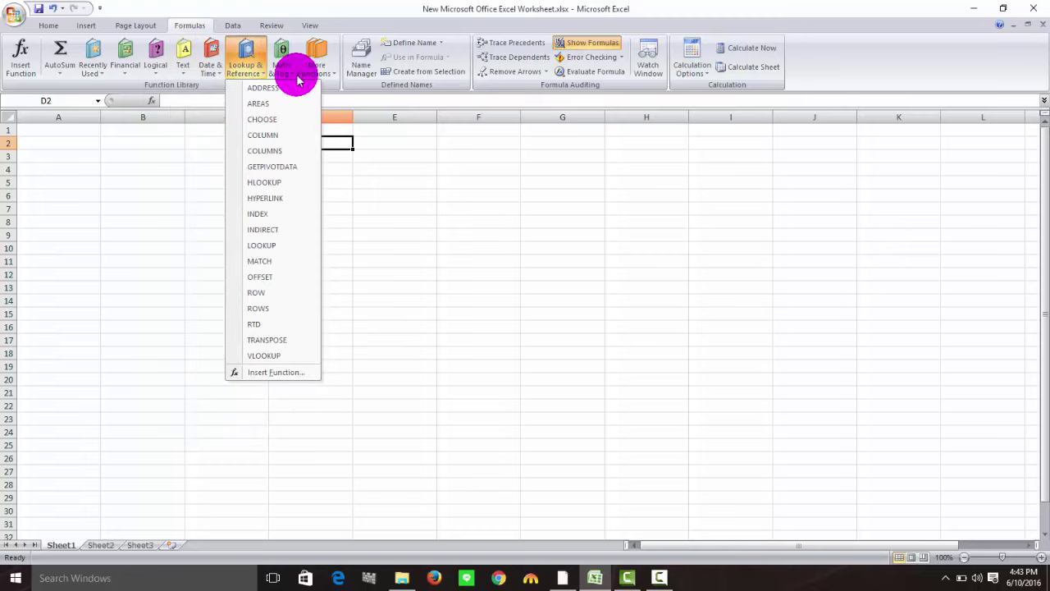
click(293, 76)
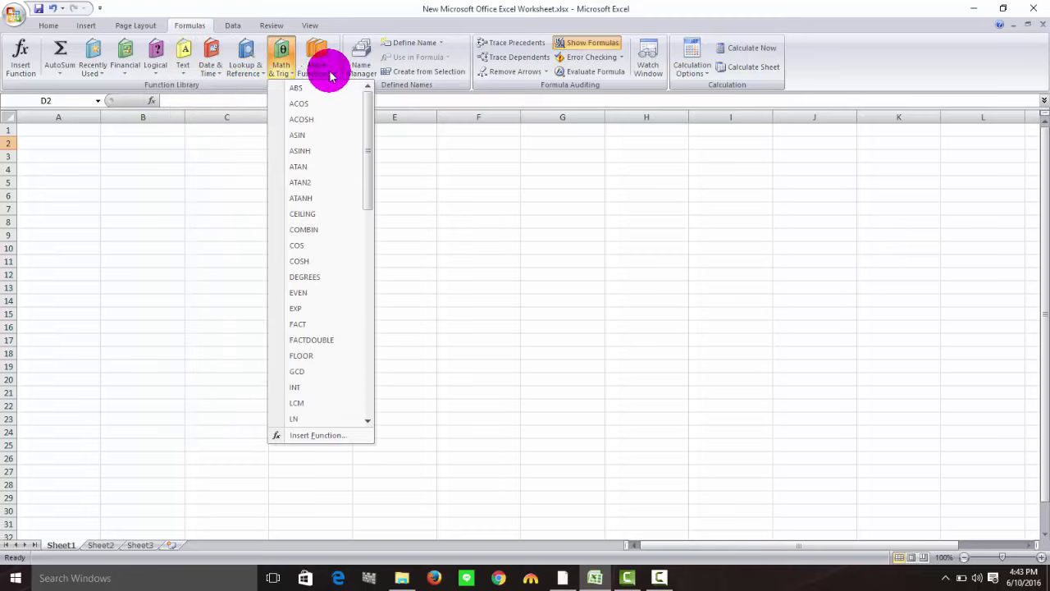
click(332, 74)
click(332, 85)
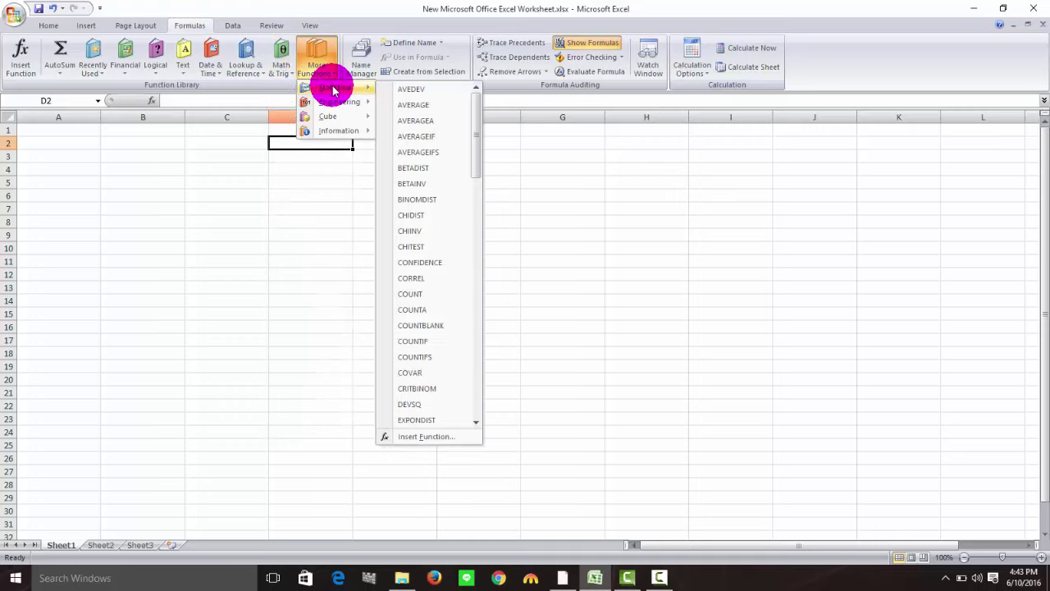
click(335, 103)
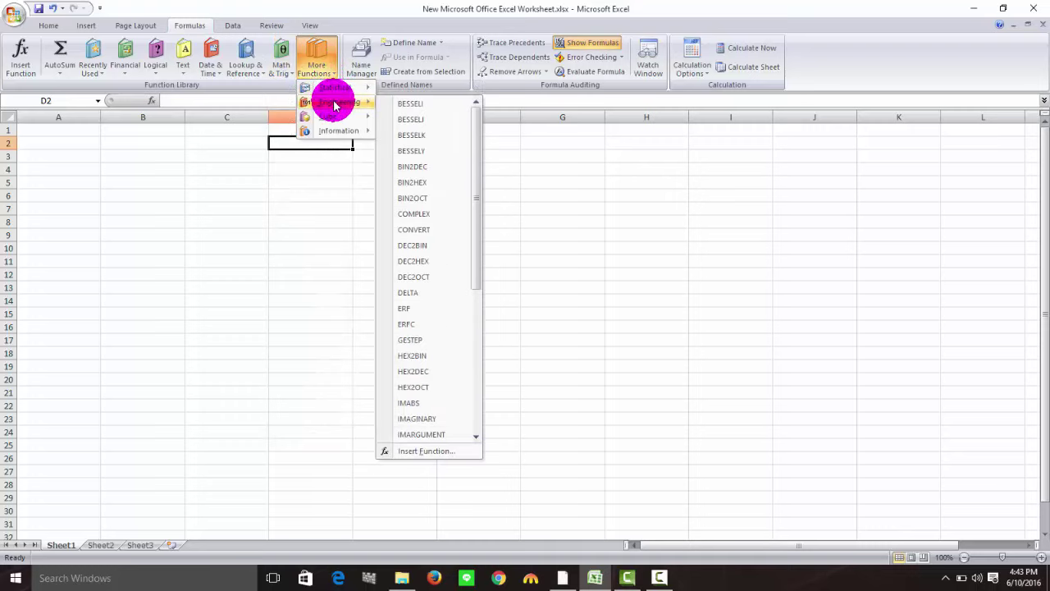
mouse_move(340, 118)
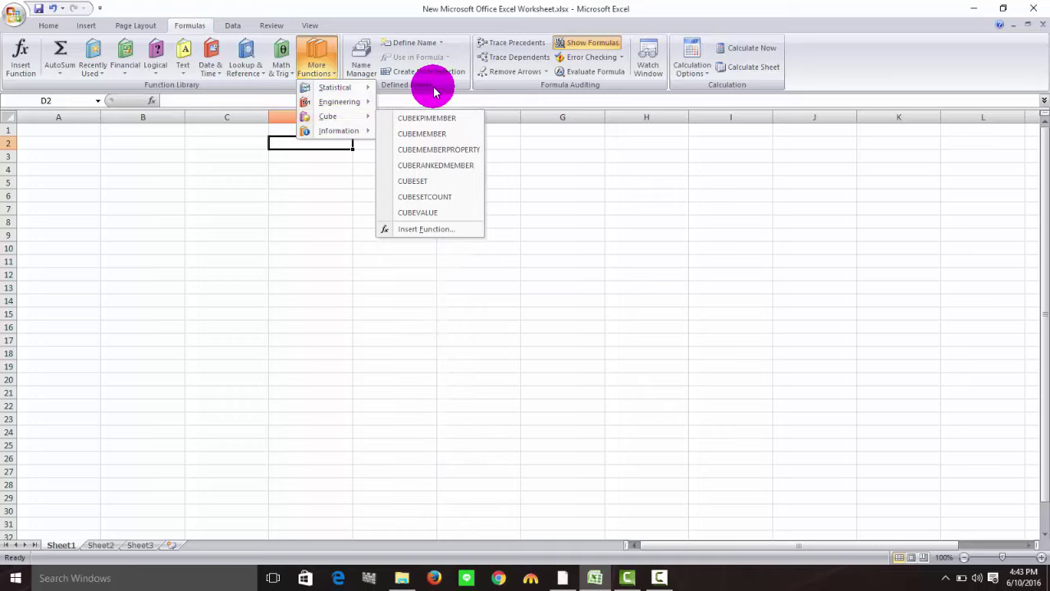
click(433, 89)
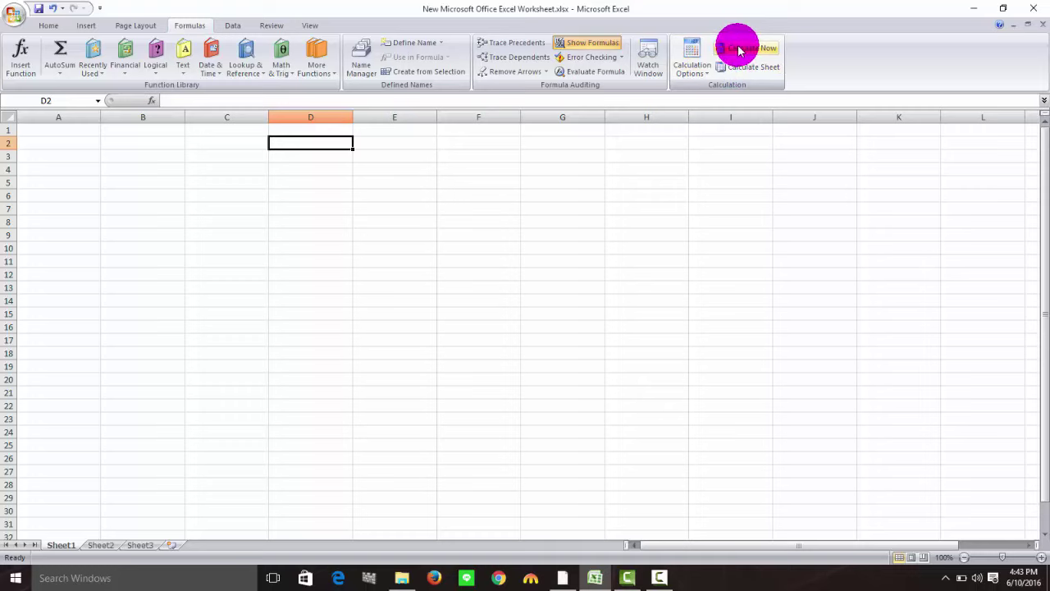
Set the workbook's calculation option to Automatic.
click(695, 69)
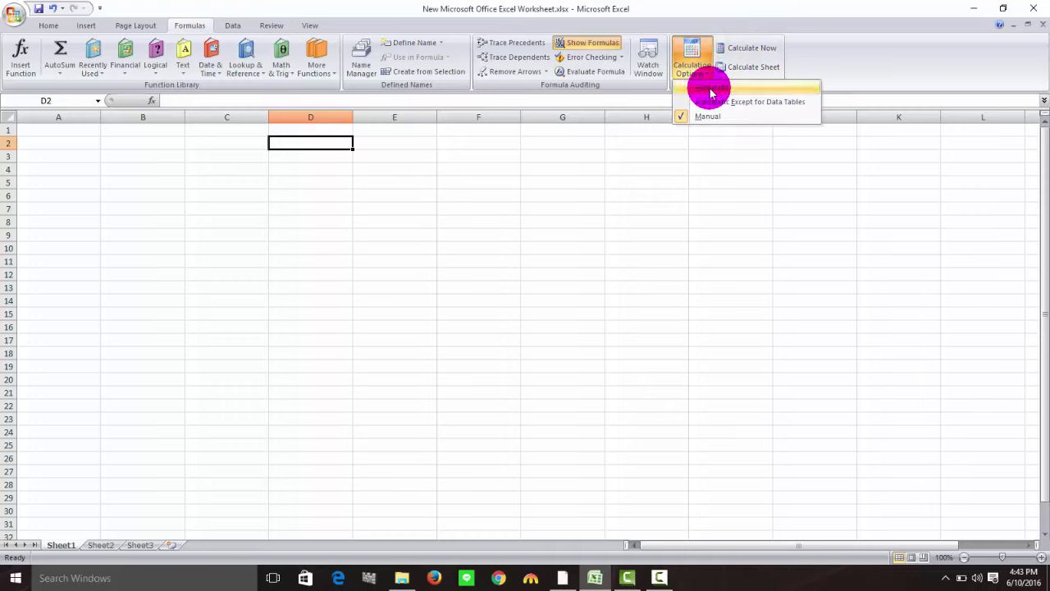
click(711, 88)
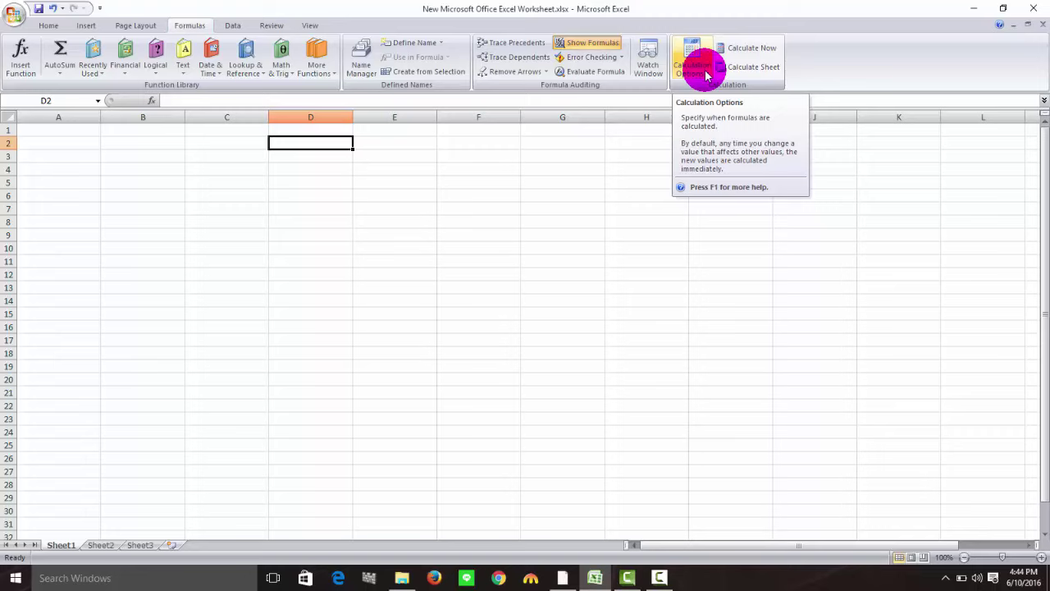
click(707, 74)
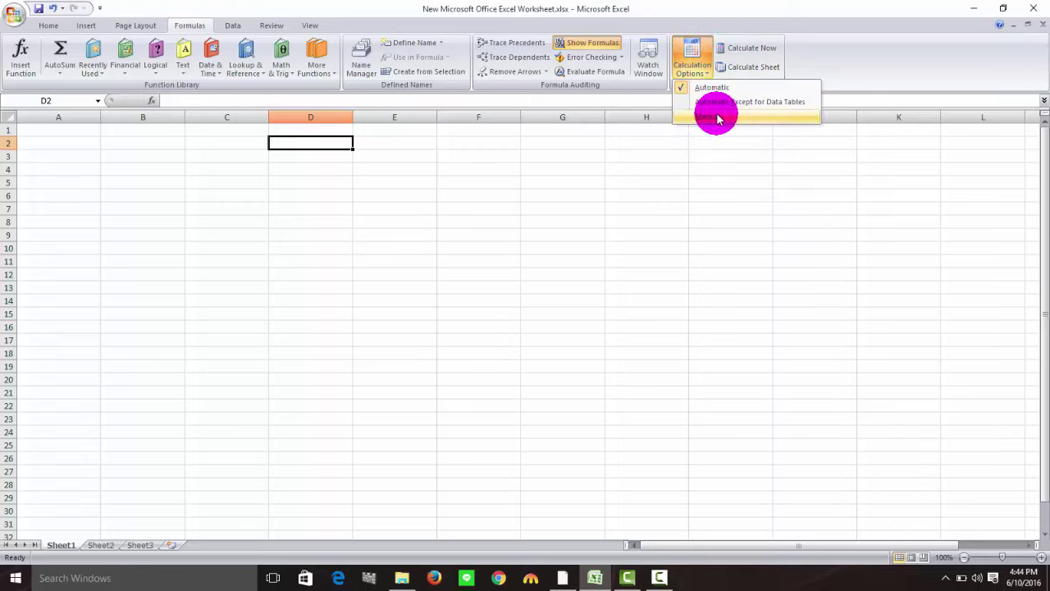
click(649, 6)
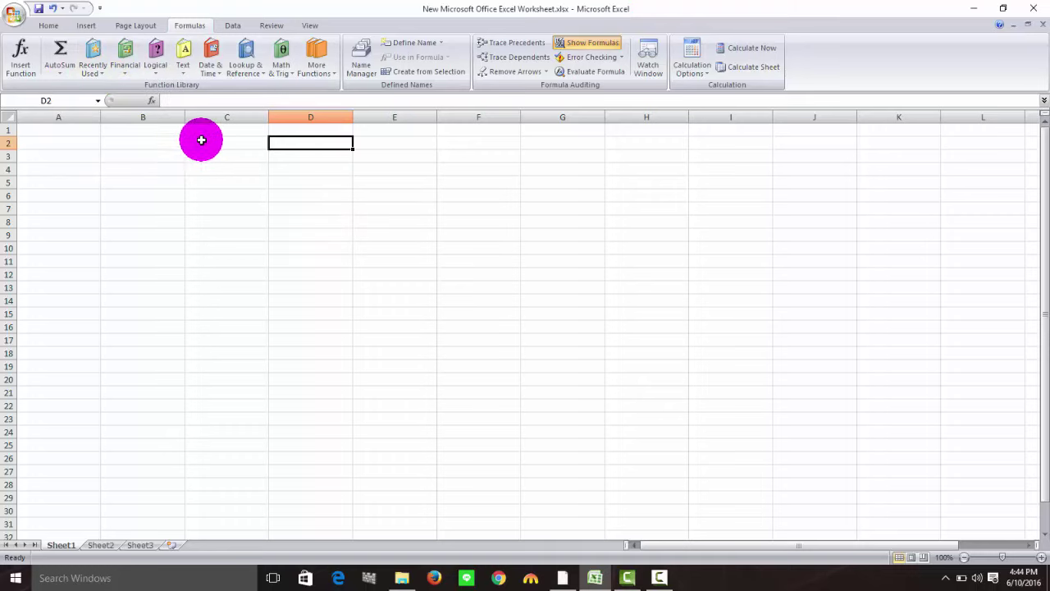
Enter the values 234, 34, 2, 234, 521, 345 and 51 in cells B1 to B7.
click(170, 131)
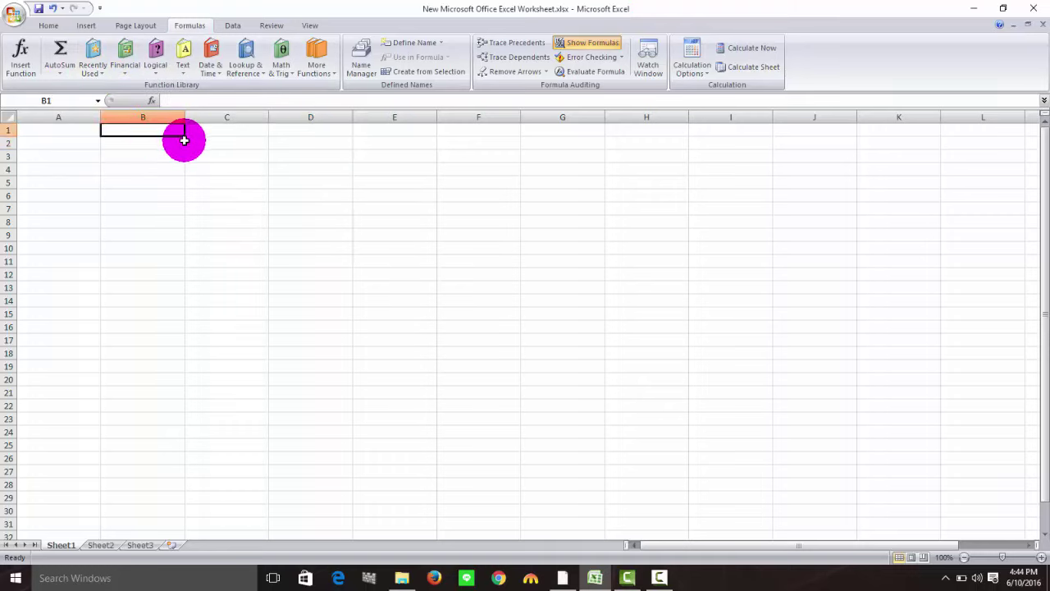
text(234)
key(Return)
text(34)
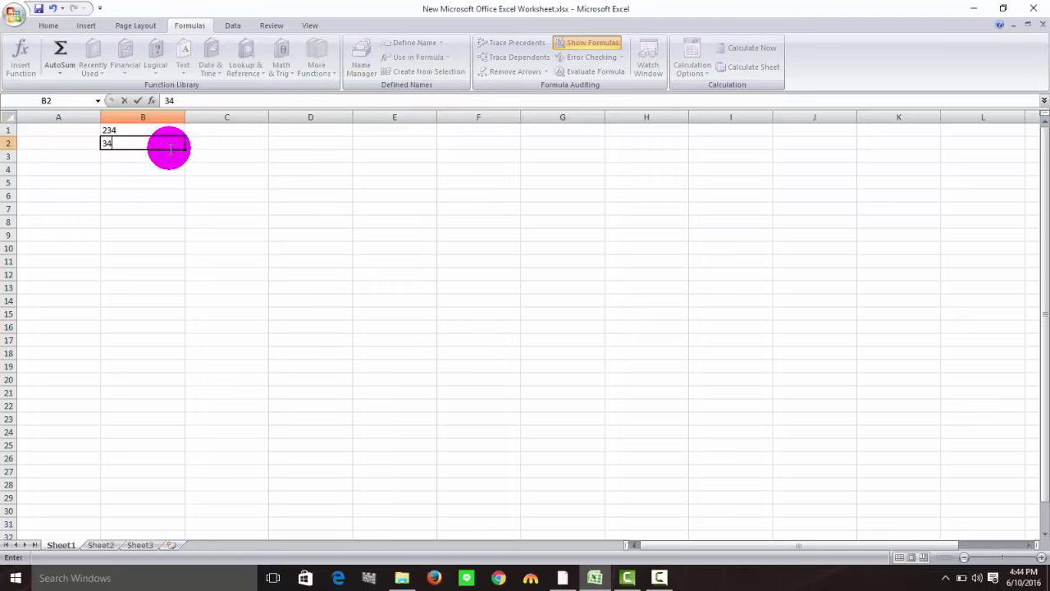
key(Return)
text(2)
key(Return)
text(234)
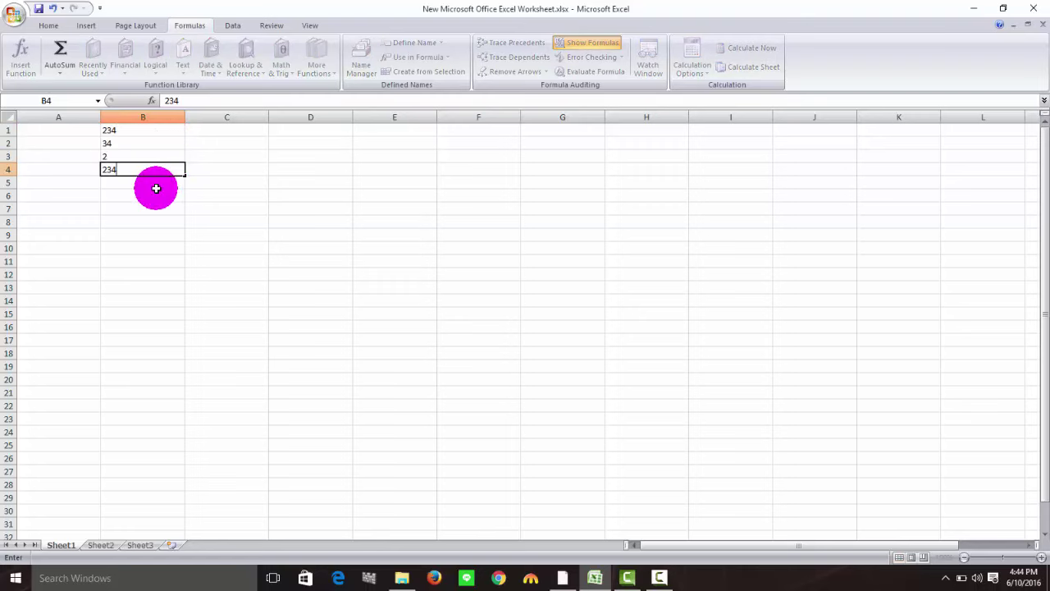
key(Return)
text(521)
click(143, 205)
text(51)
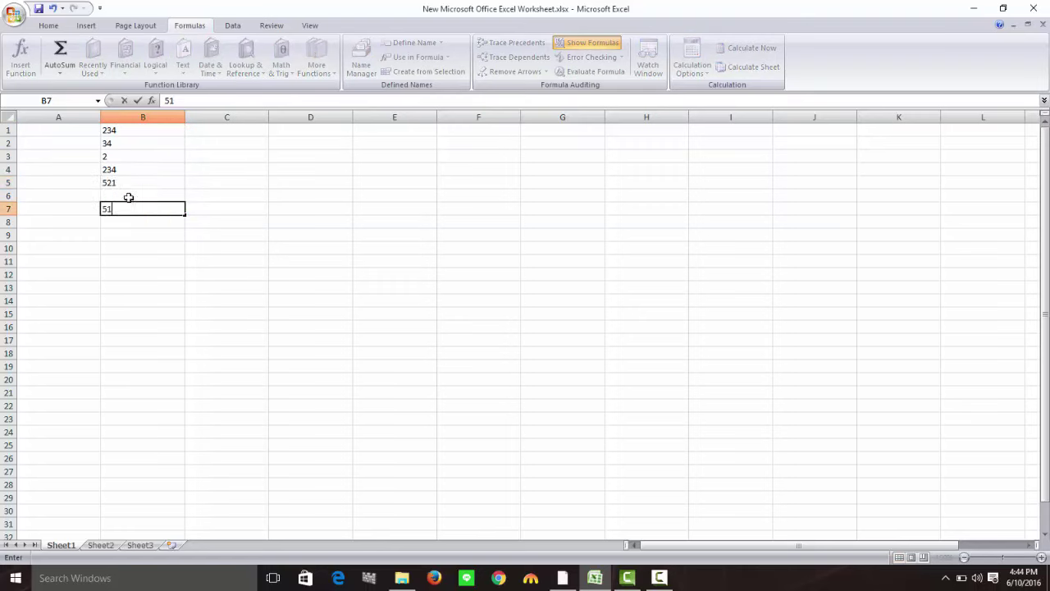
click(129, 197)
text(345)
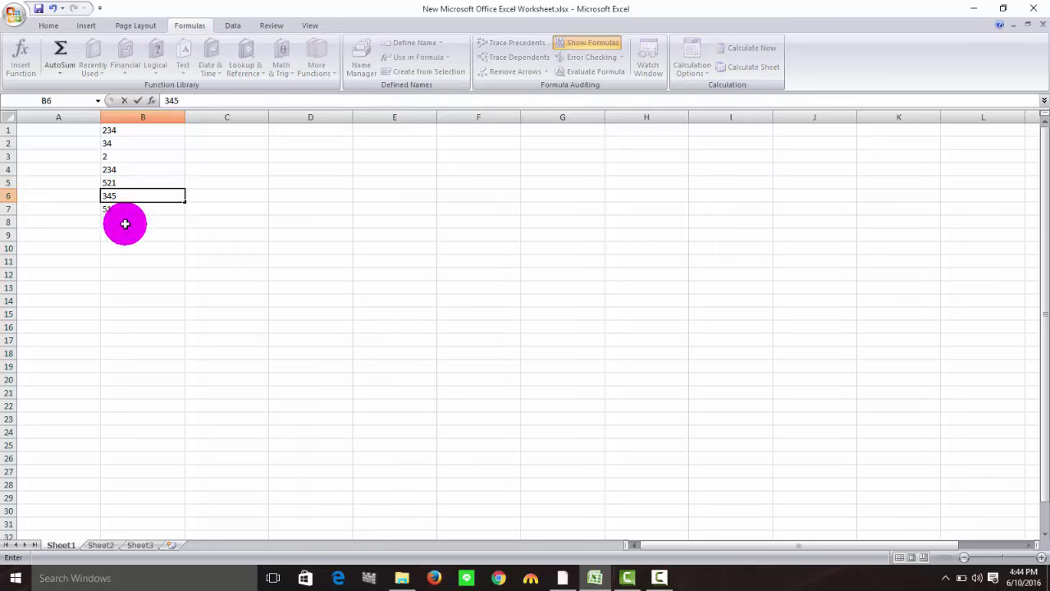
click(124, 222)
Examine the AutoSum functions available for the range B1:B8, without applying one.
drag(110, 131, 151, 223)
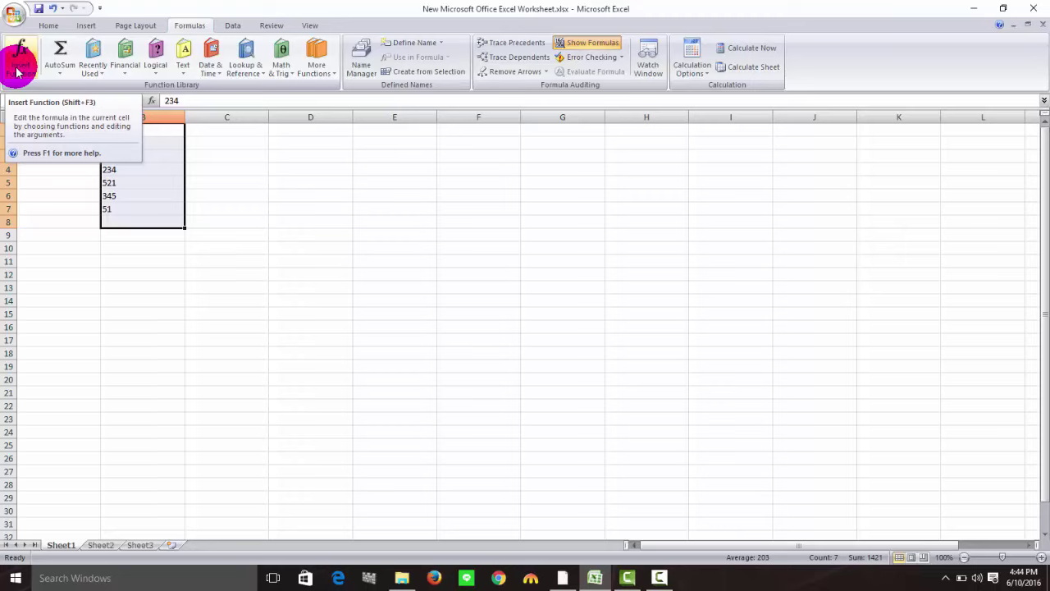
click(60, 79)
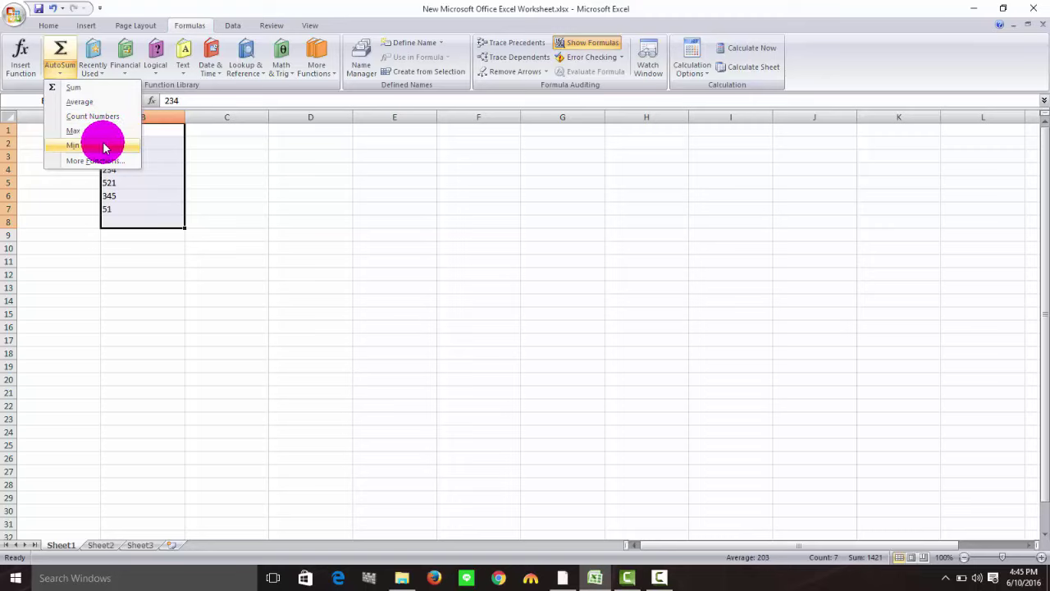
click(146, 217)
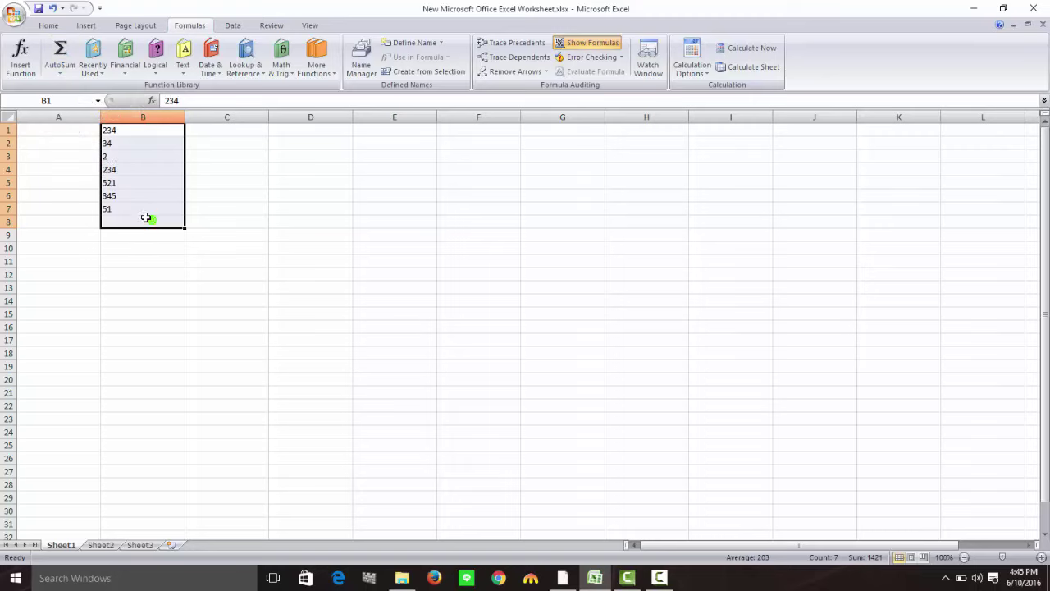
click(138, 220)
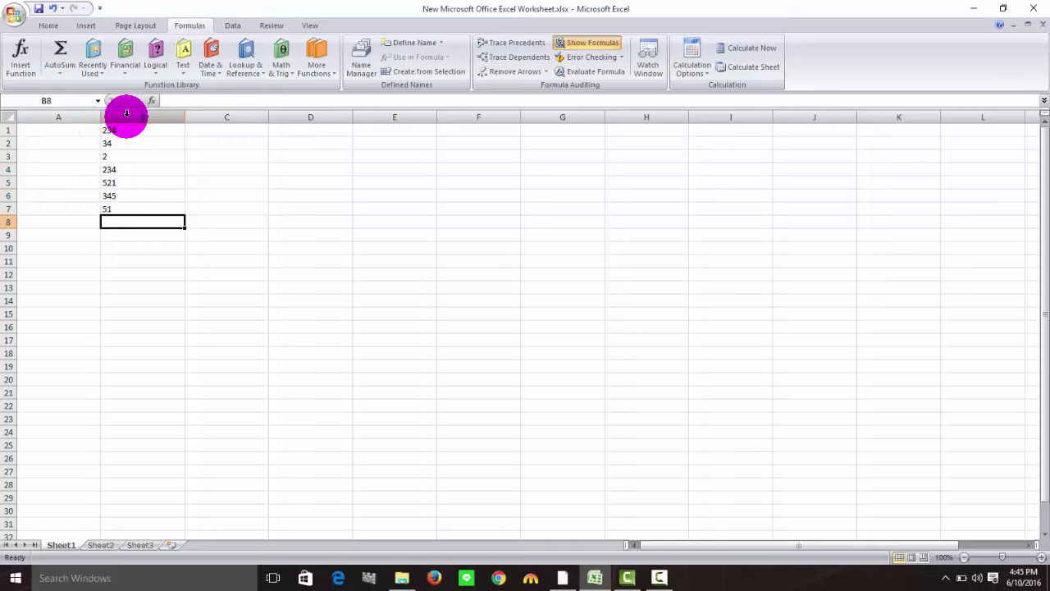
scroll(136, 274, down, 9)
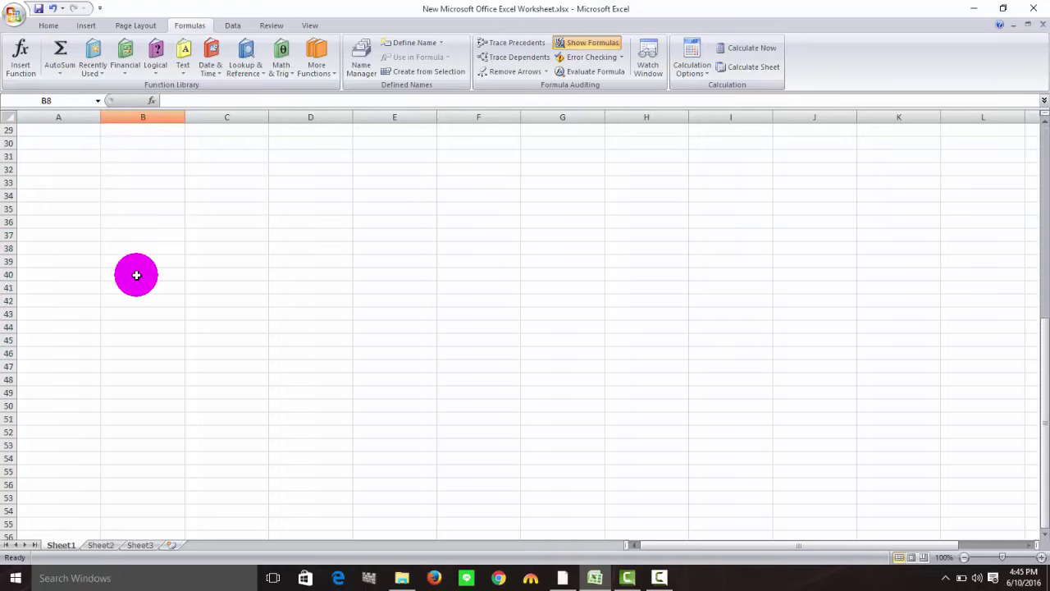
scroll(138, 220, up, 10)
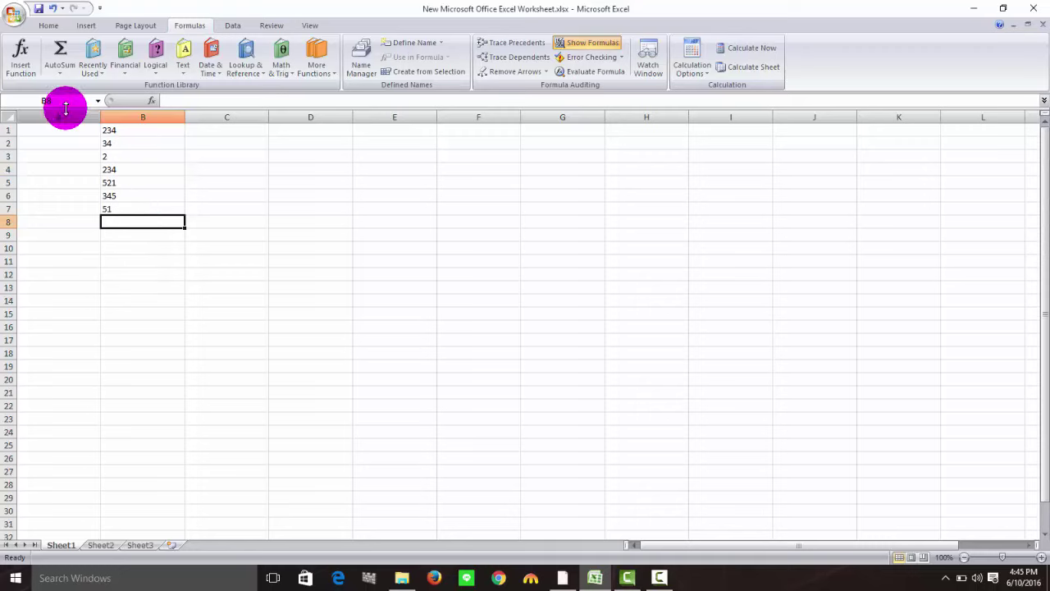
Use AutoSum to add the total of the numbers in B1:B7 to cell B8.
drag(123, 134, 140, 225)
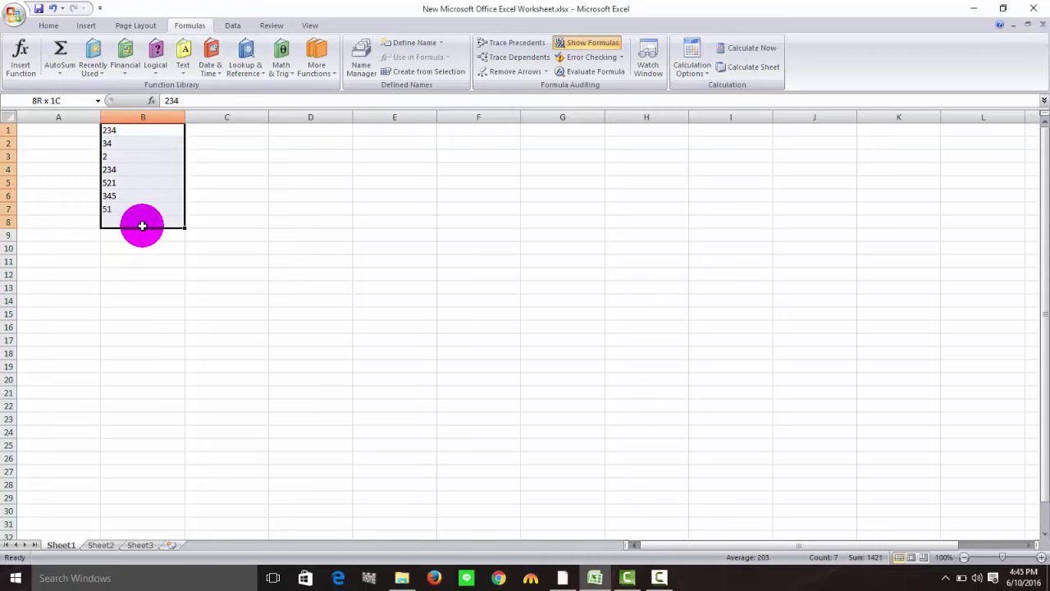
click(57, 74)
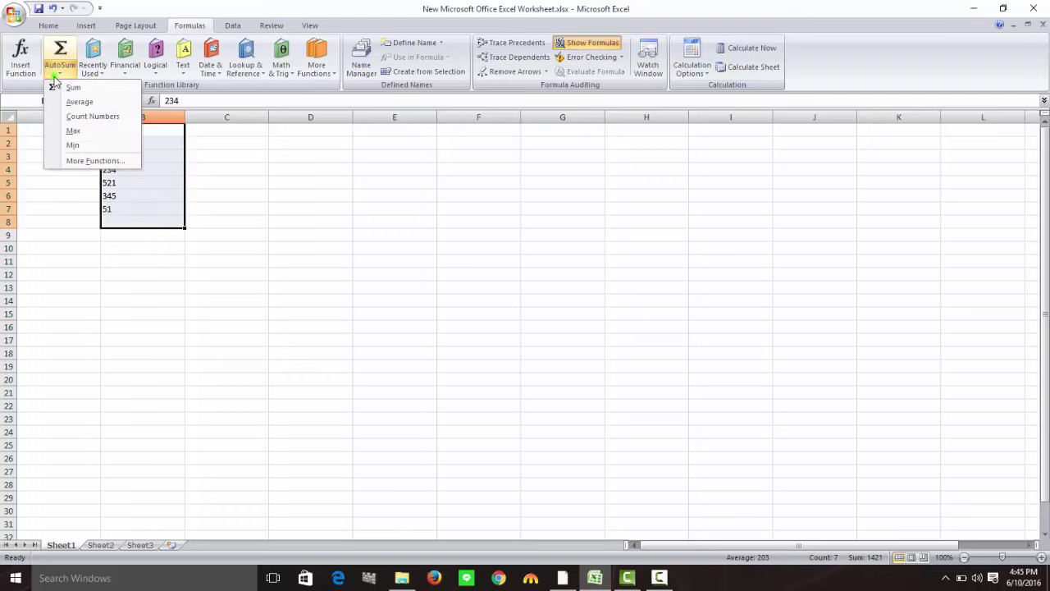
click(152, 201)
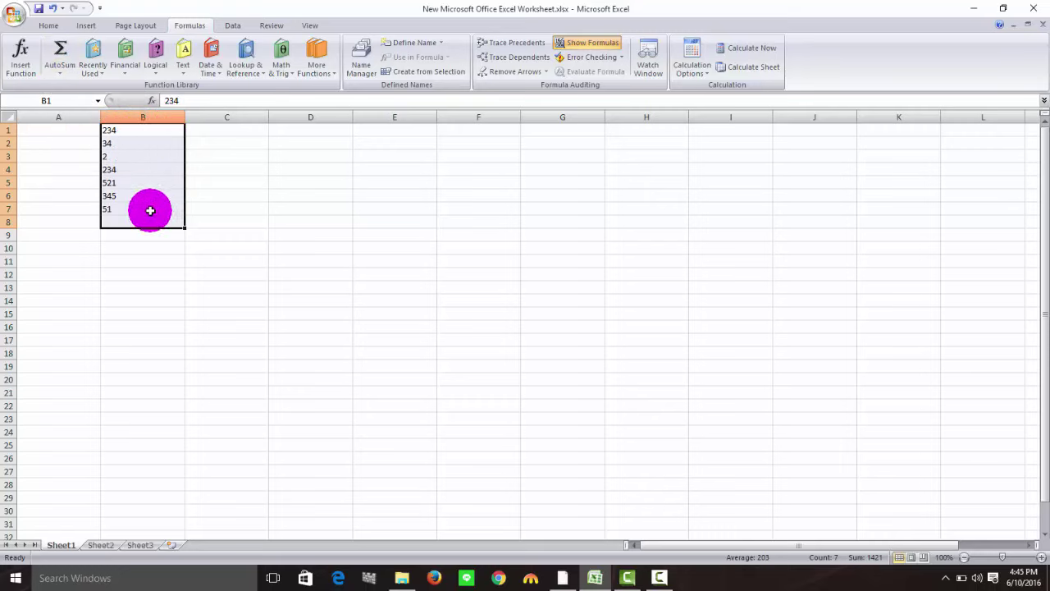
click(69, 78)
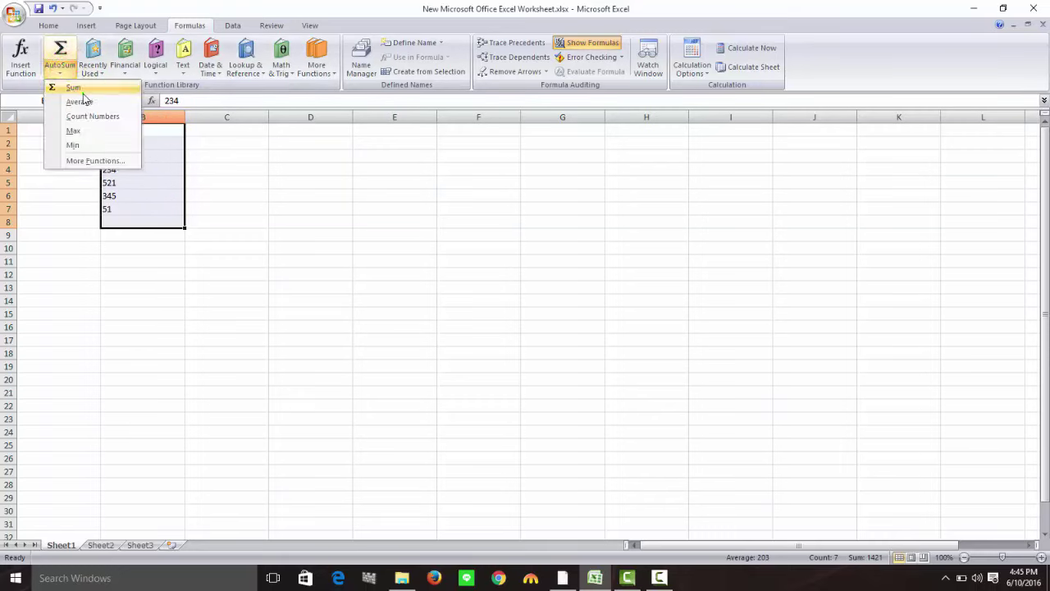
click(73, 87)
click(192, 227)
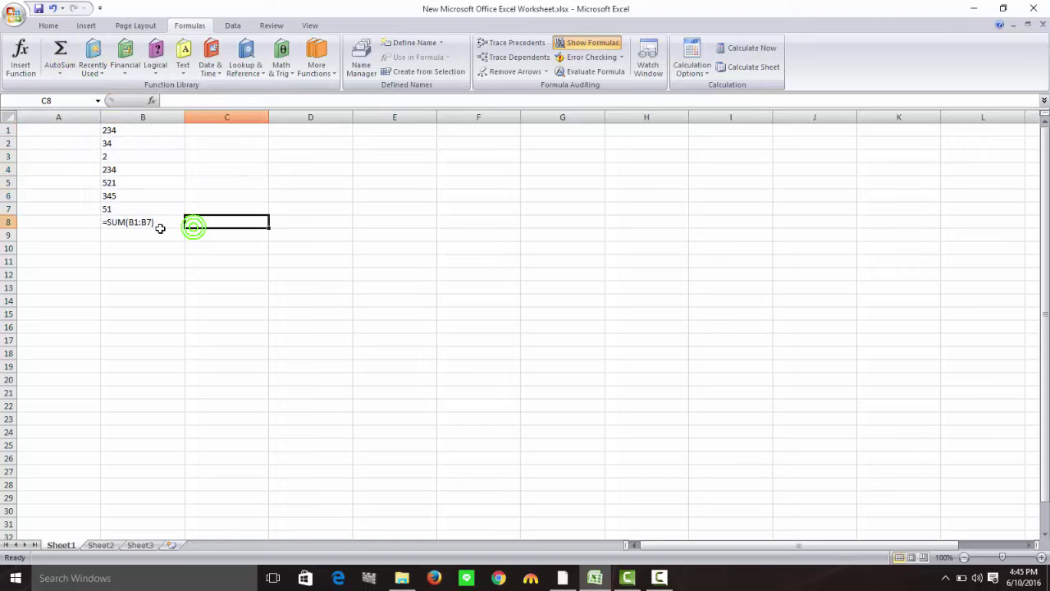
Inspect the range referenced by the sum in cell B8 and turn off Show Formulas for the sheet.
double_click(159, 227)
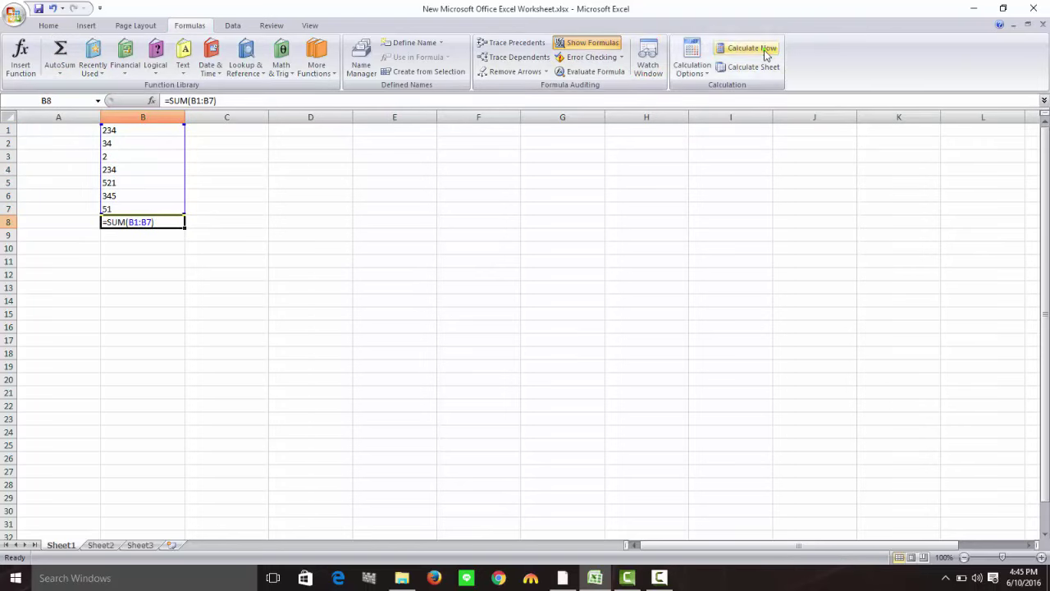
click(171, 220)
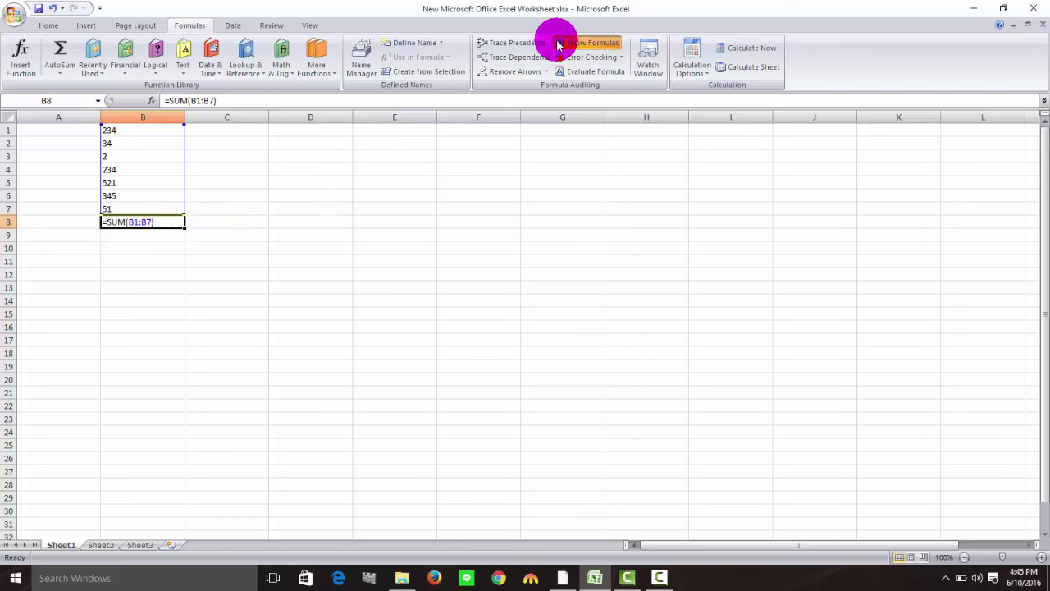
click(584, 42)
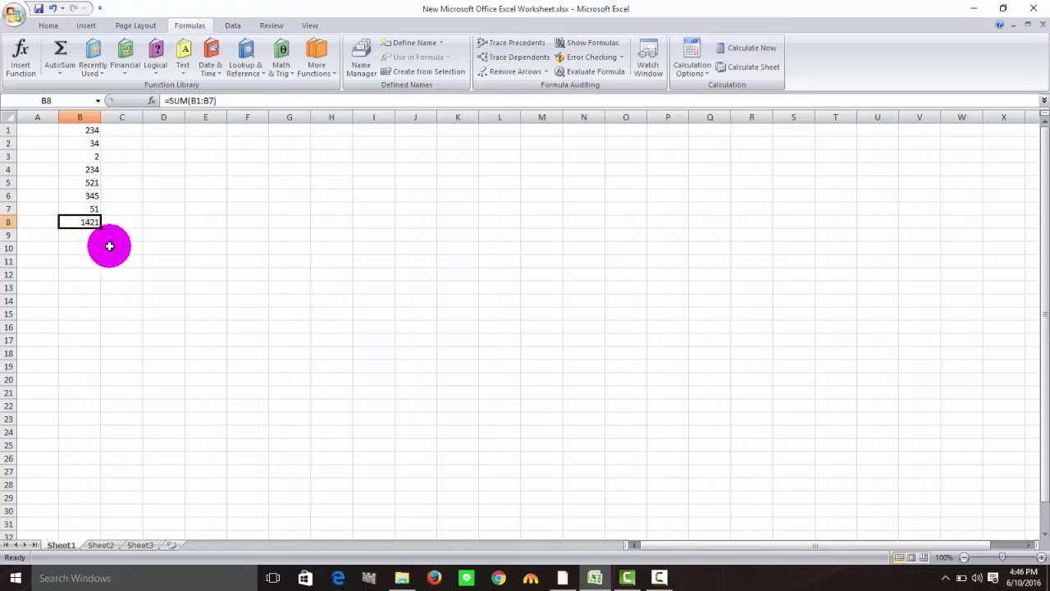
Delete the sum formula from cell B8.
key(Delete)
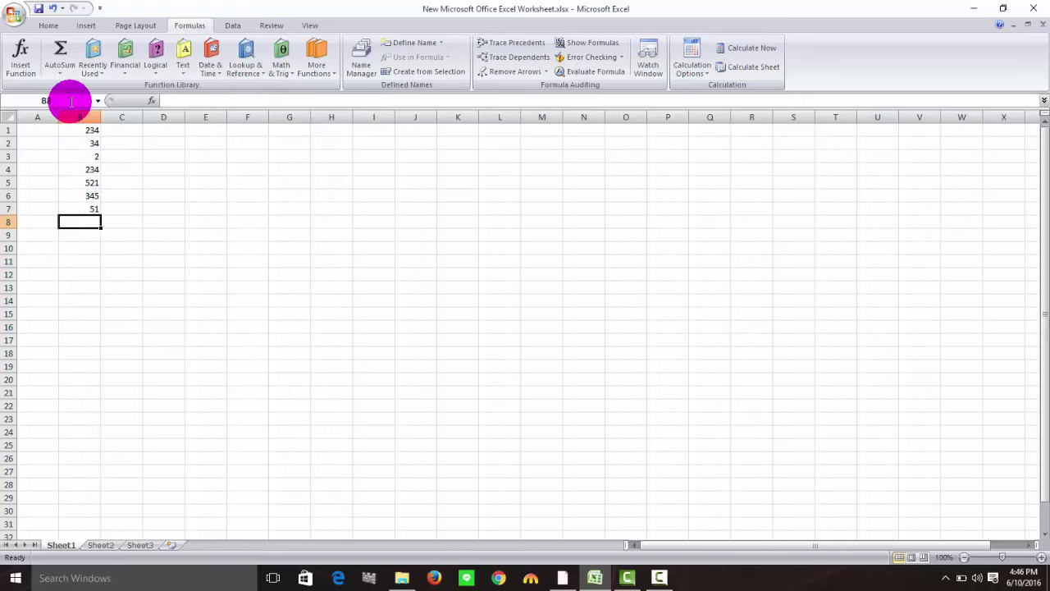
Count the numbers in B1:B7 with AutoSum's Count Numbers function in cell B8 and clear the result.
click(60, 73)
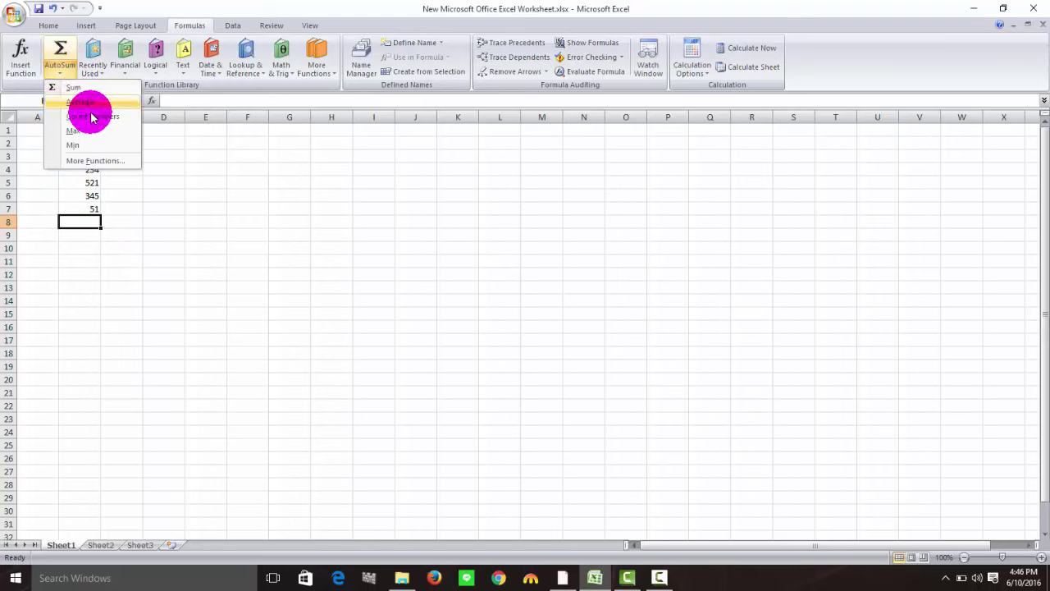
click(96, 220)
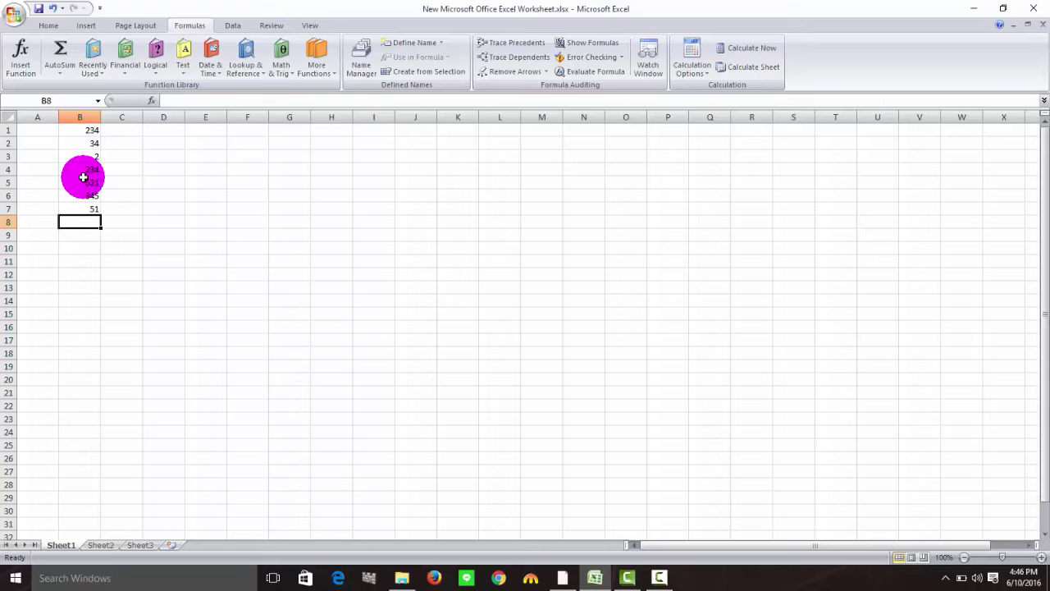
drag(82, 131, 89, 221)
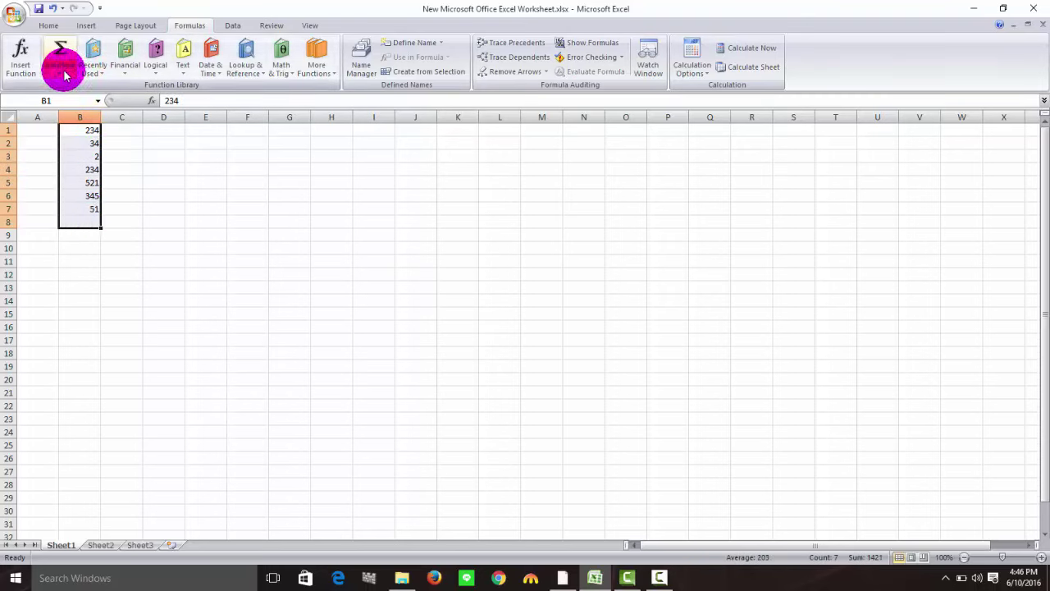
click(62, 74)
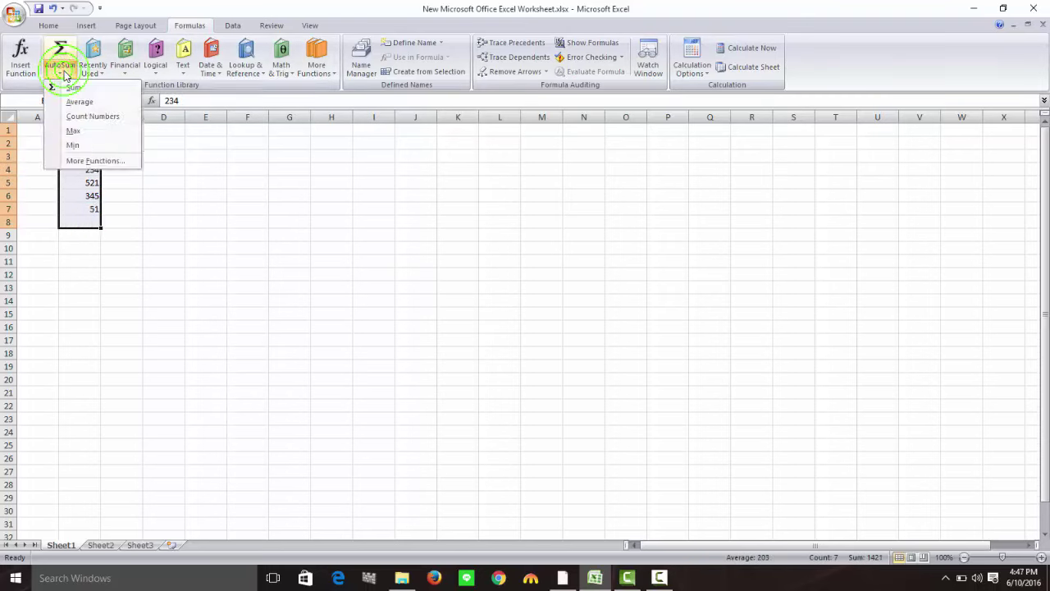
click(93, 116)
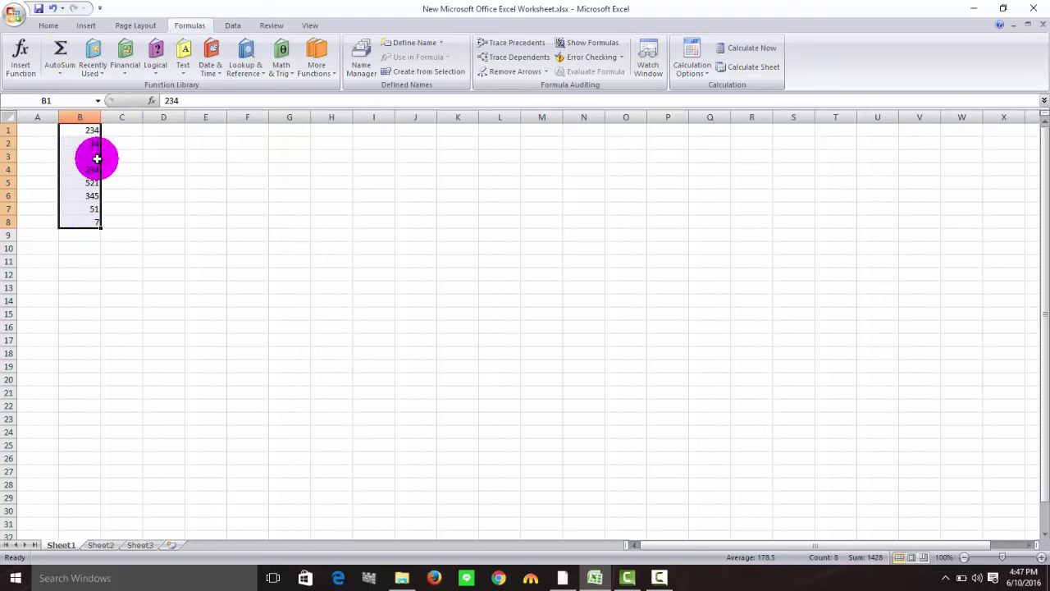
click(95, 221)
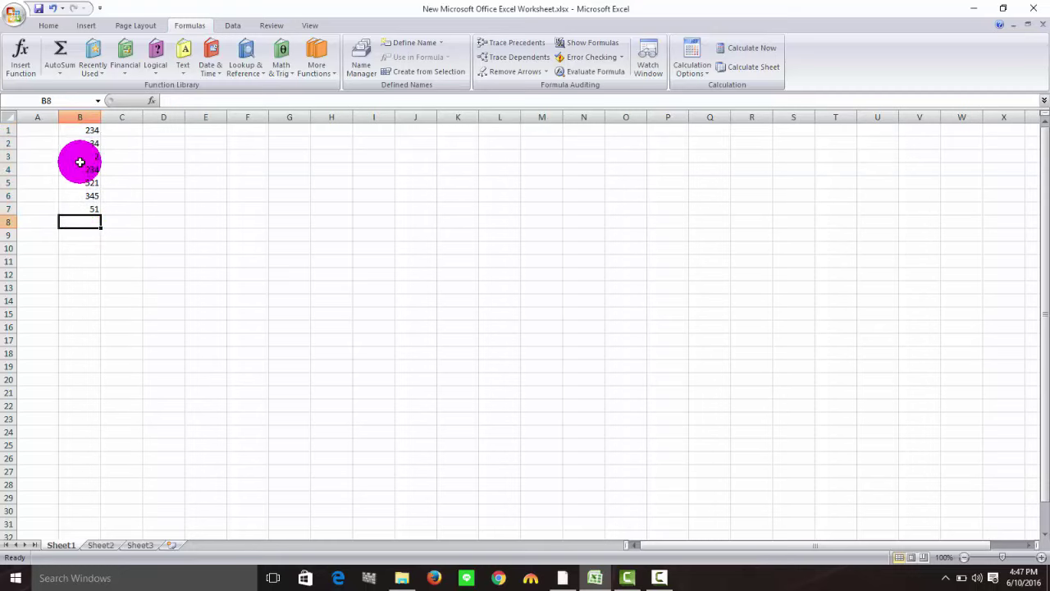
Find the maximum of the numbers in B1:B7 with AutoSum in cell B8 and clear the result.
drag(82, 132, 93, 224)
click(60, 71)
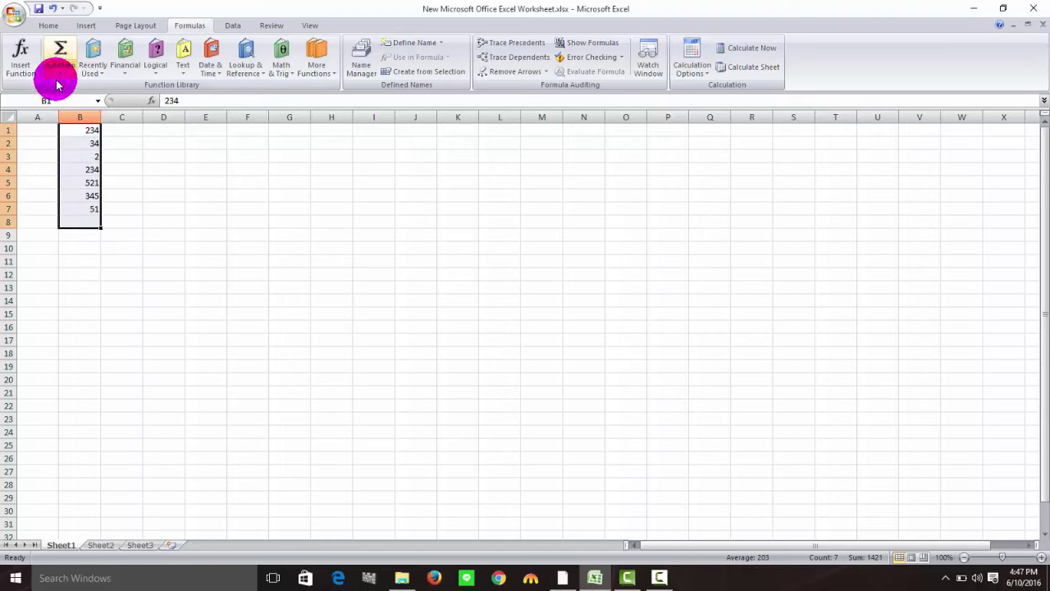
click(89, 132)
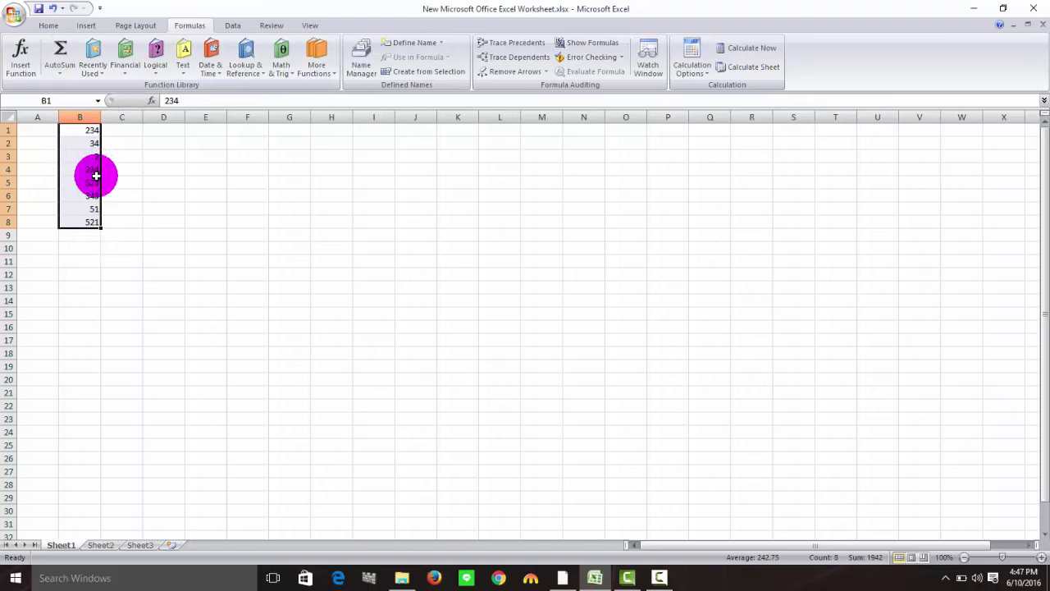
click(94, 223)
key(Delete)
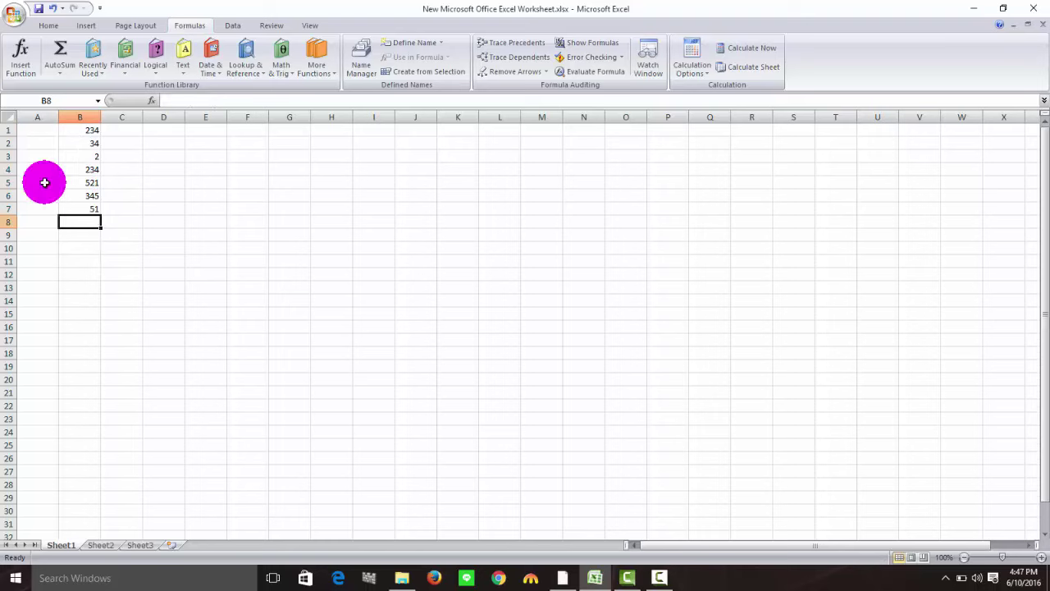
Find the minimum of the numbers in B1:B7 with AutoSum in cell B8 and clear the result.
click(60, 73)
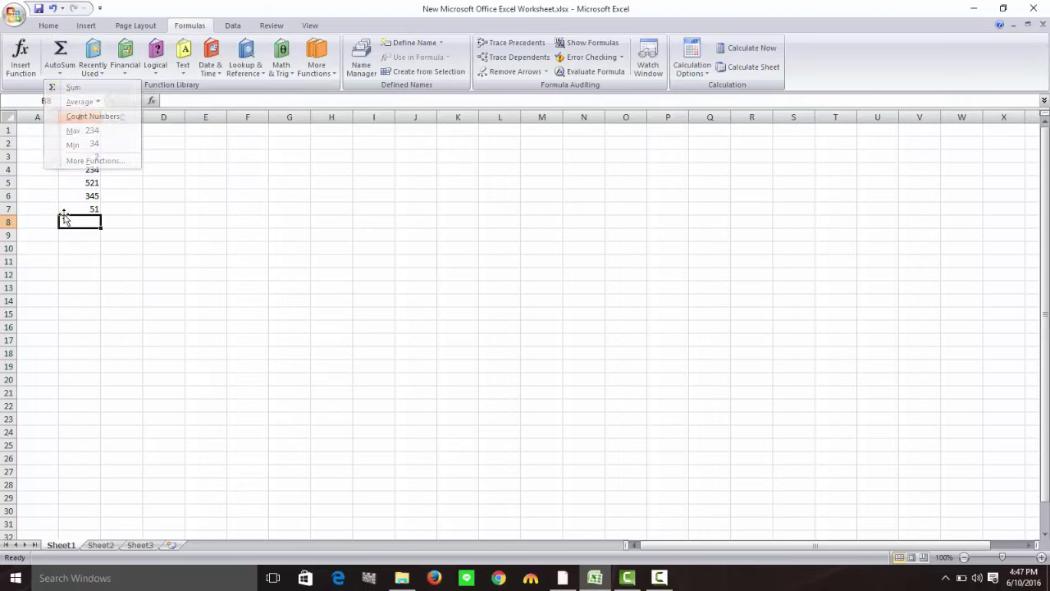
drag(70, 129, 82, 224)
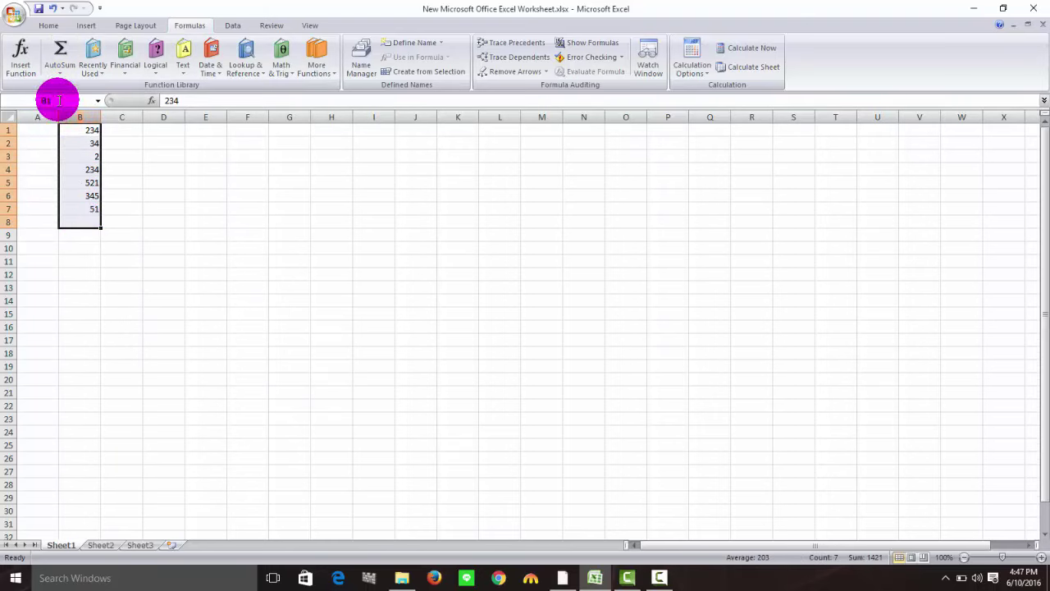
click(60, 73)
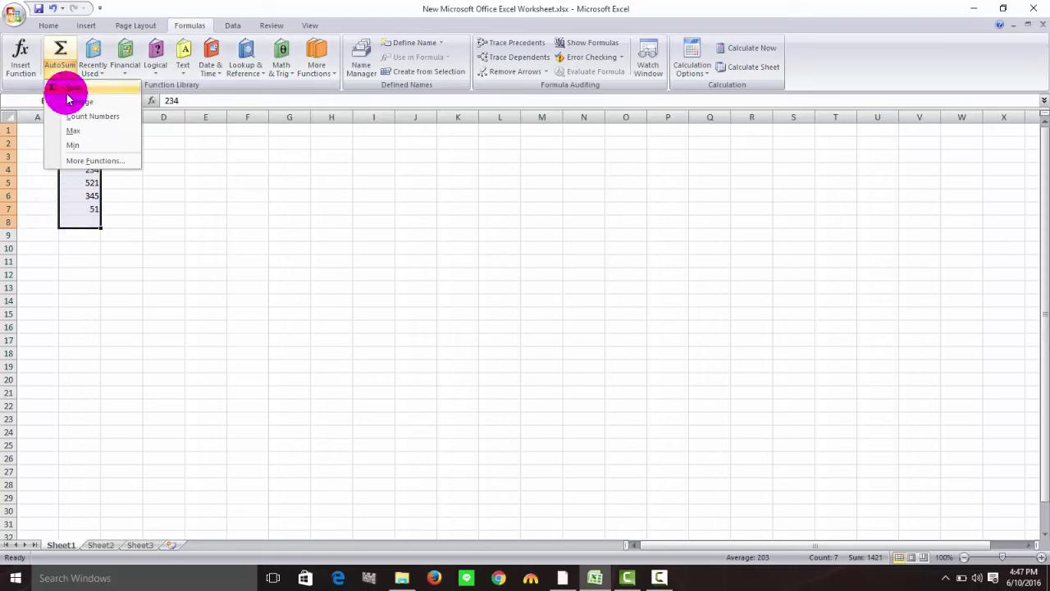
click(75, 145)
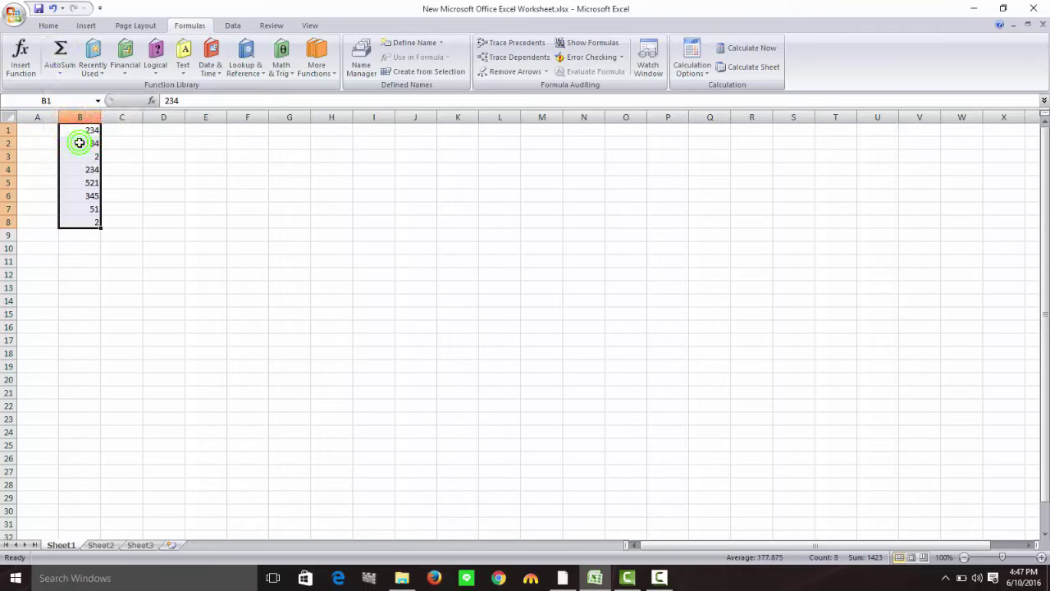
click(93, 223)
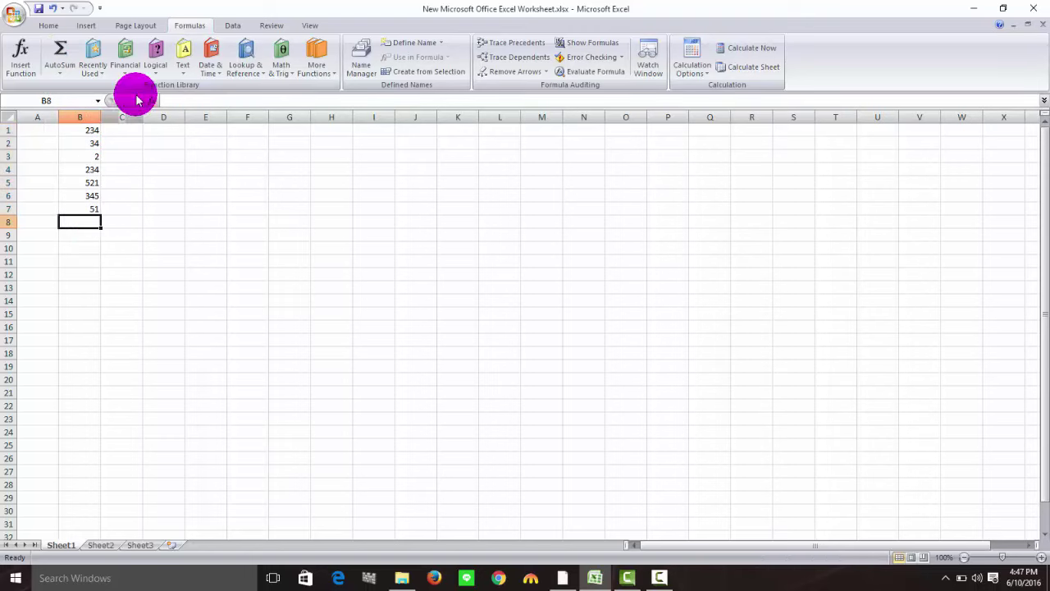
Examine the function library's categories, including the recently used, text and statistical functions, without inserting one.
click(104, 69)
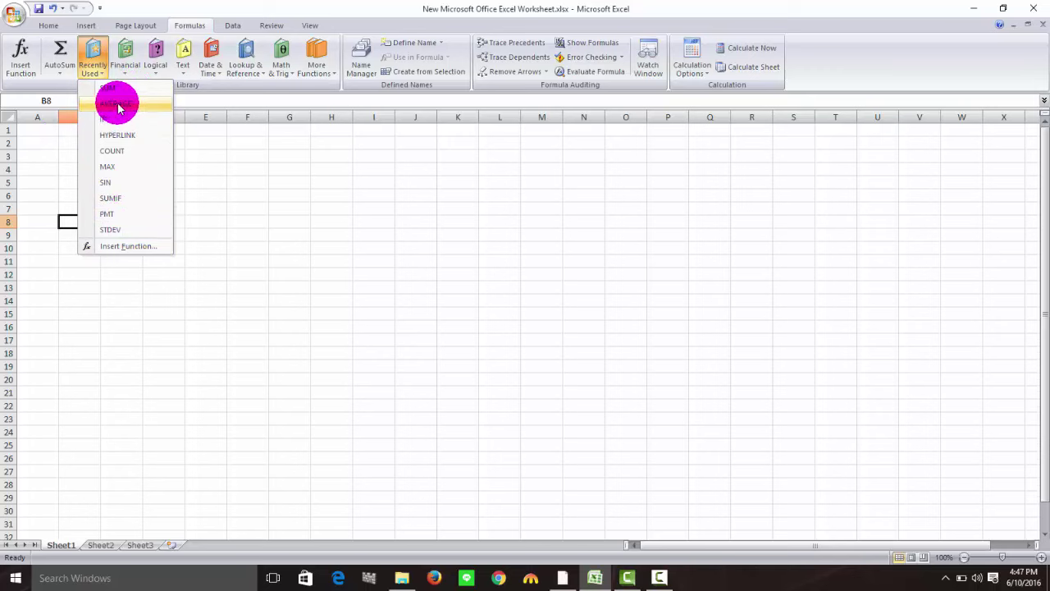
click(330, 128)
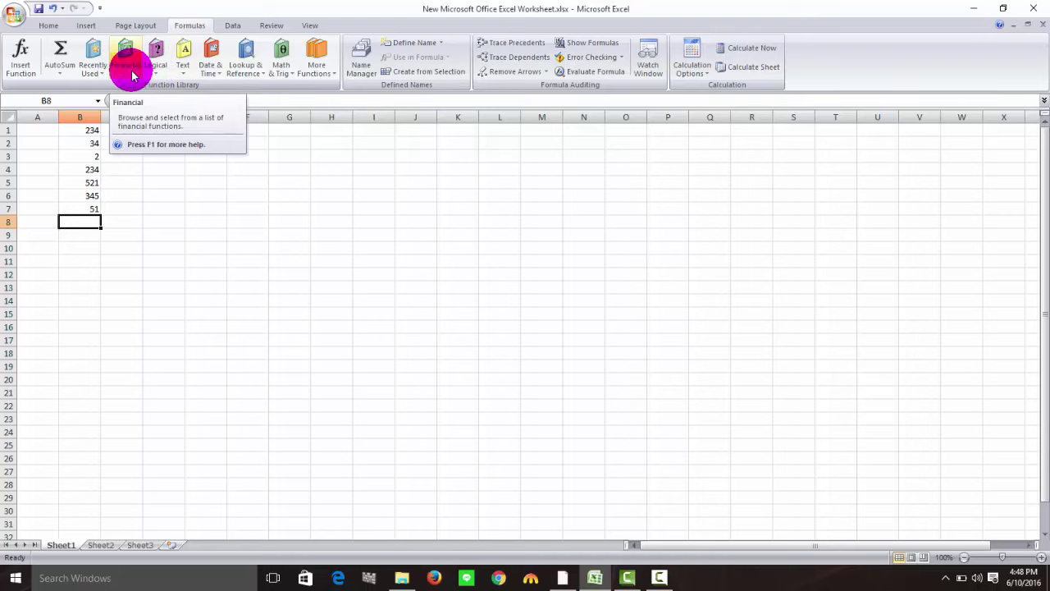
click(183, 71)
click(128, 6)
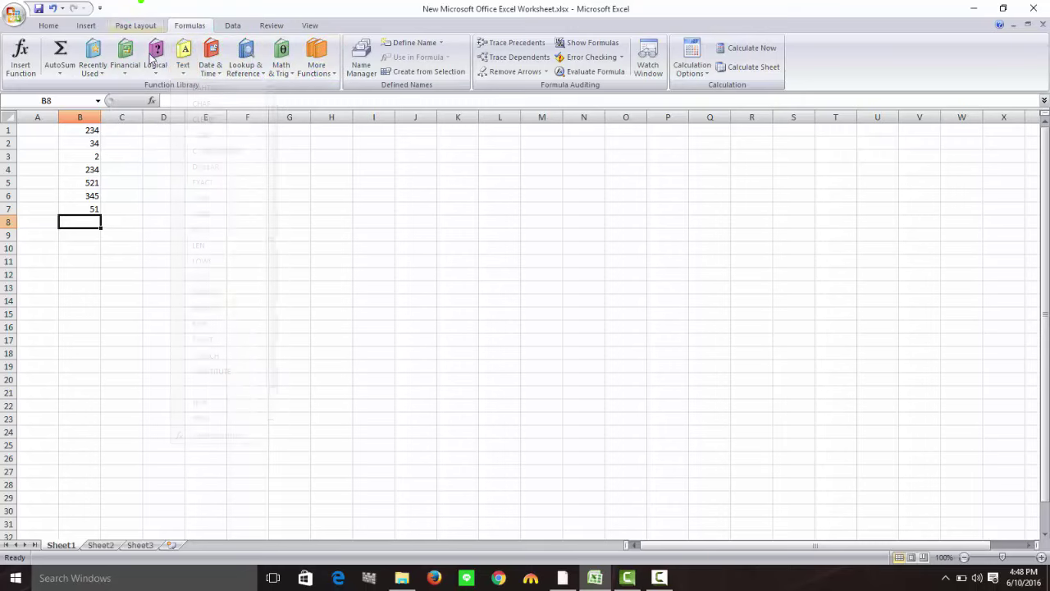
click(325, 78)
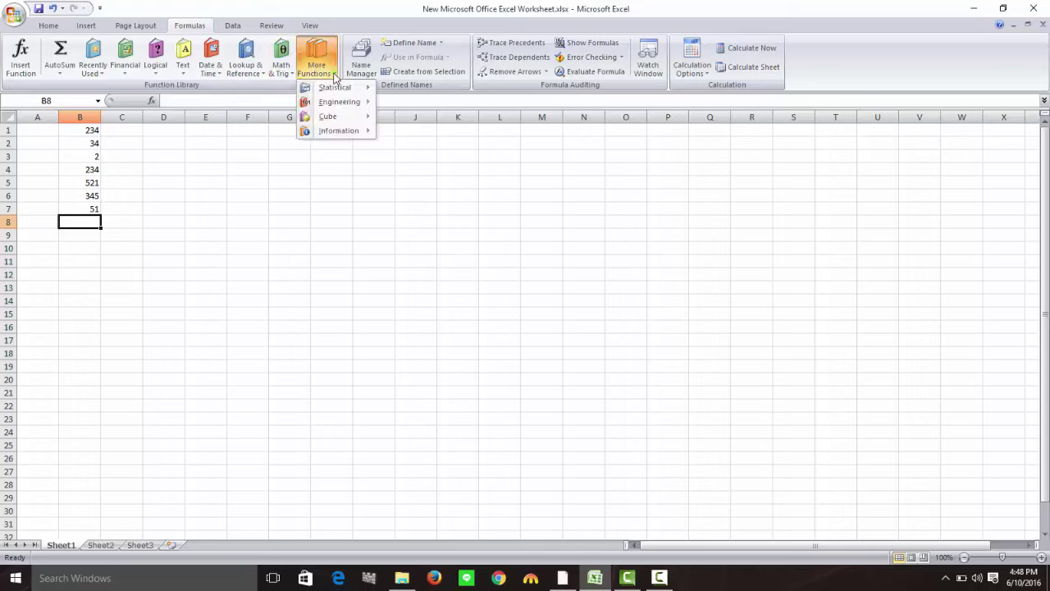
mouse_move(354, 92)
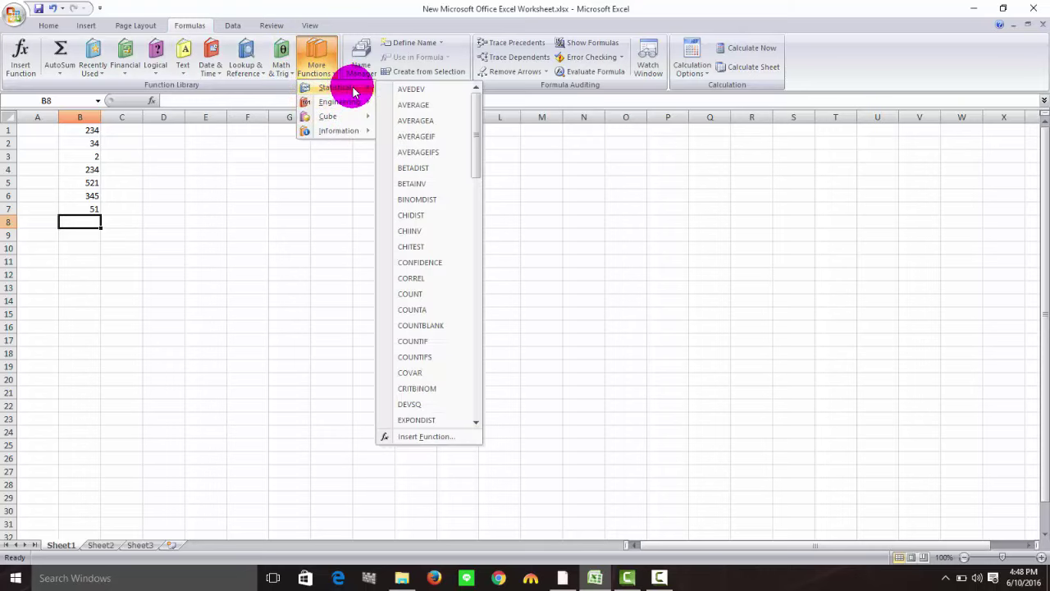
click(349, 5)
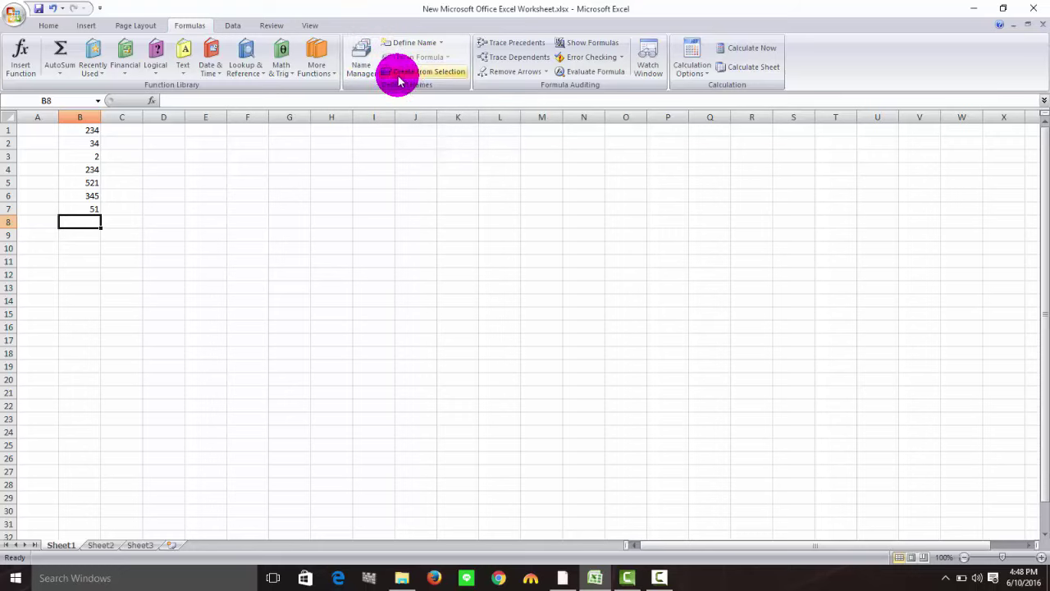
Define the name abc for cell B1 with workbook scope.
click(203, 145)
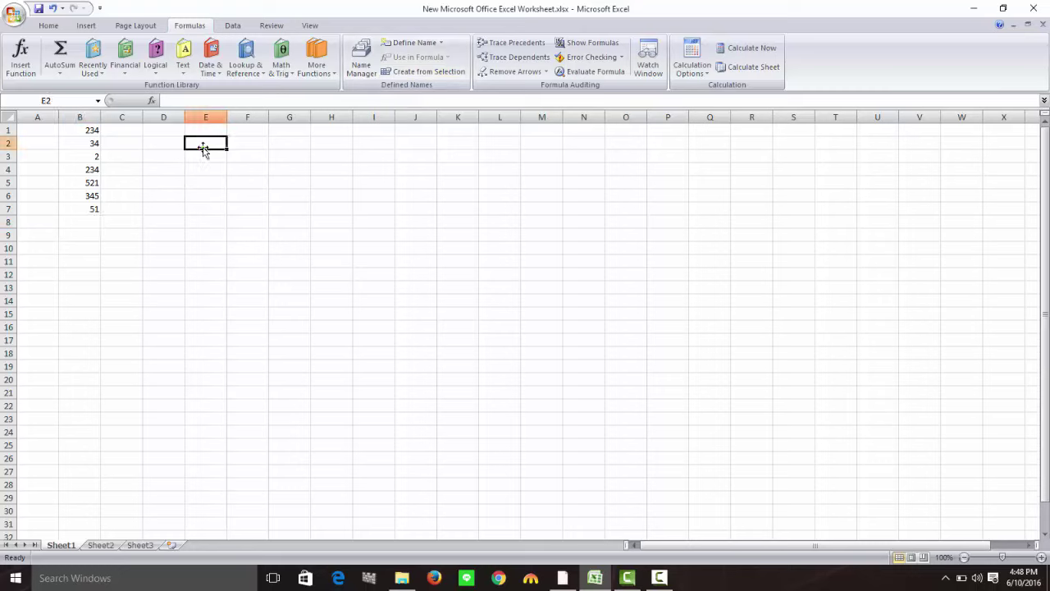
click(128, 145)
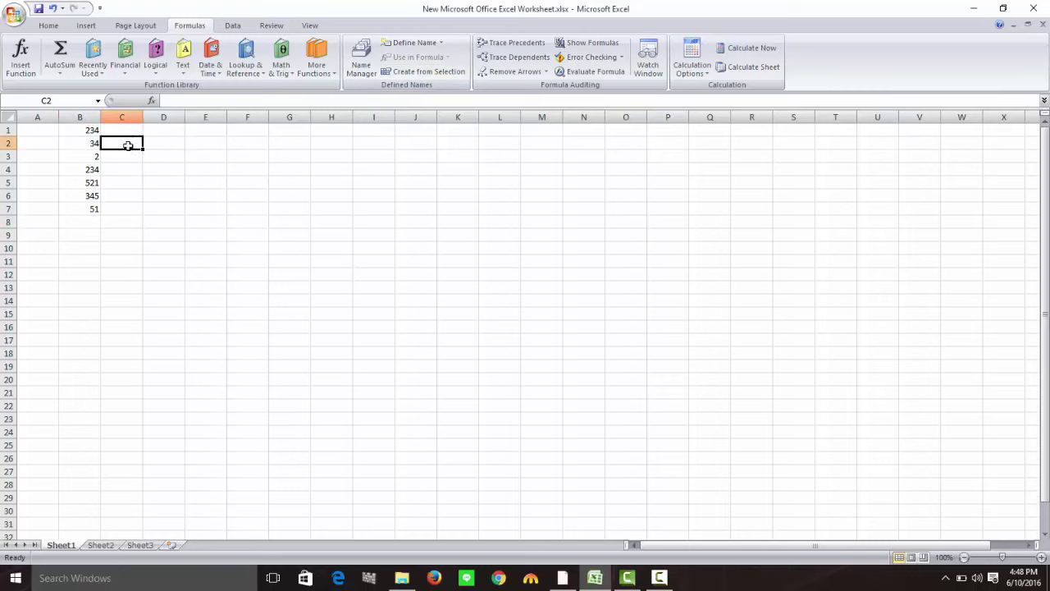
click(89, 133)
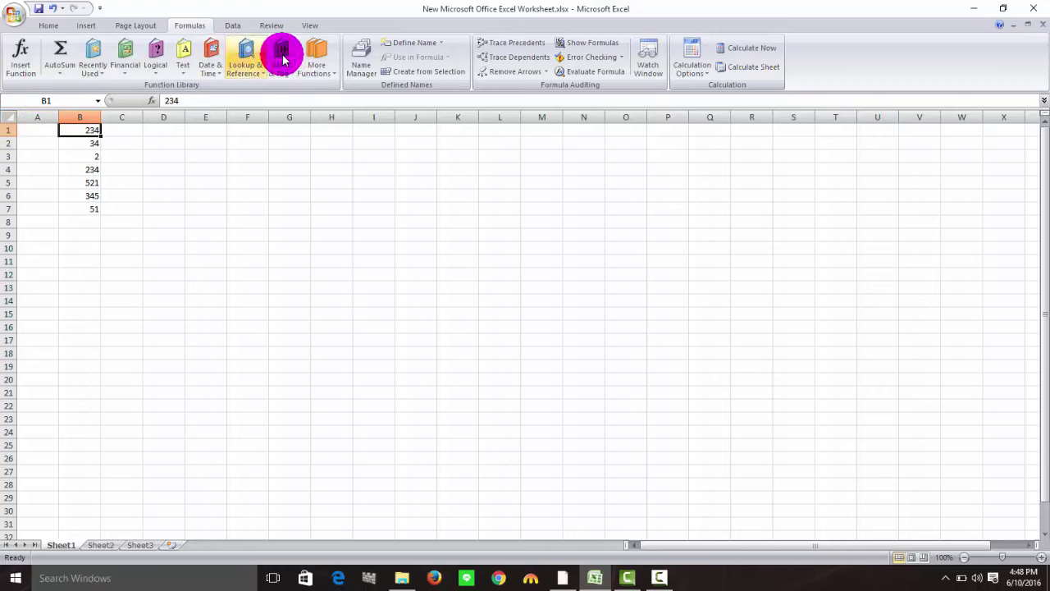
click(404, 46)
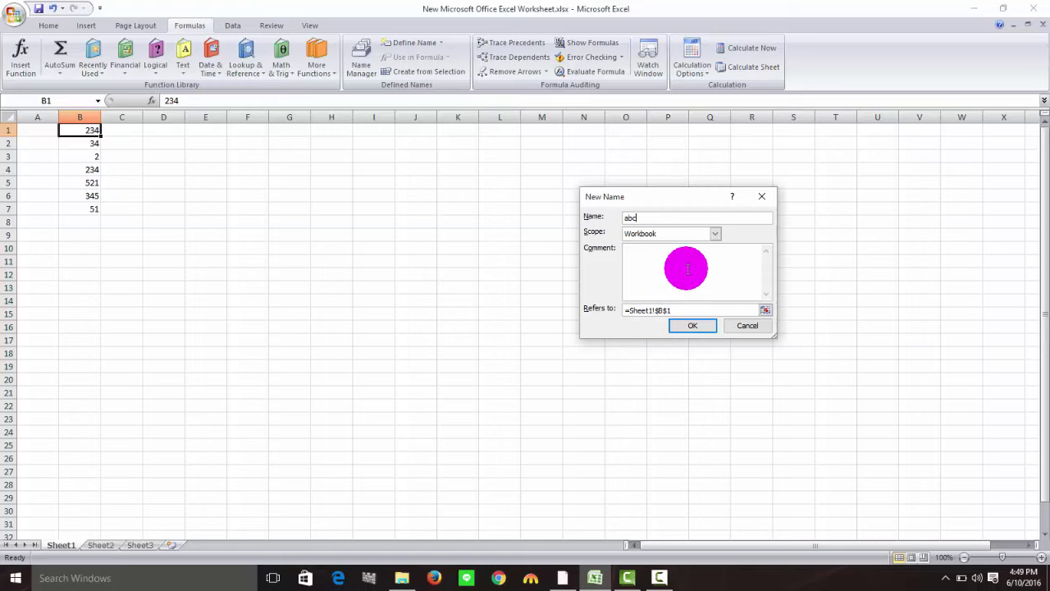
click(691, 325)
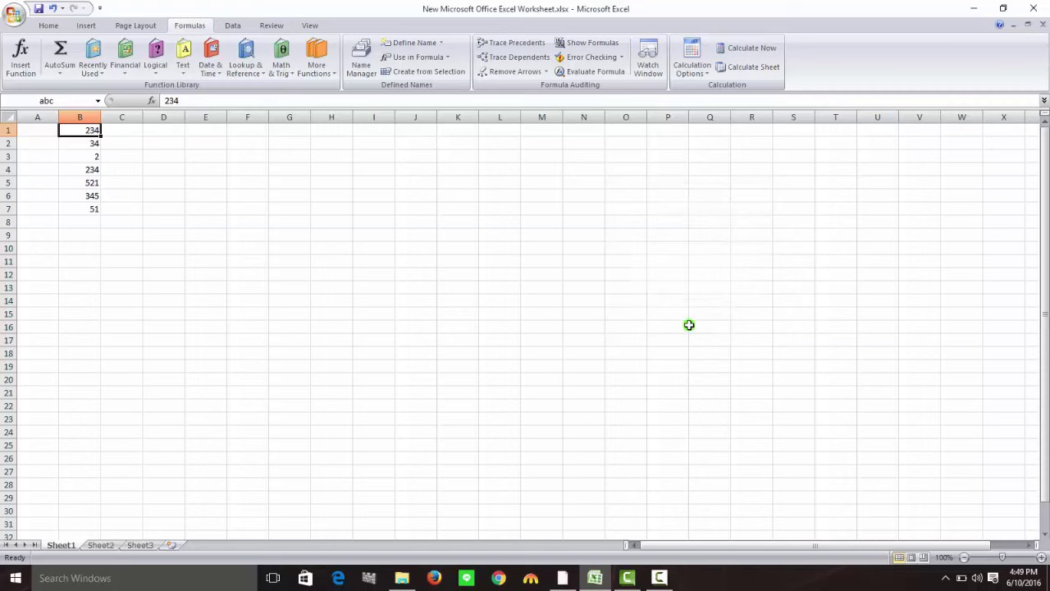
Define the name xyz for cell B2 with workbook scope.
click(92, 142)
click(423, 42)
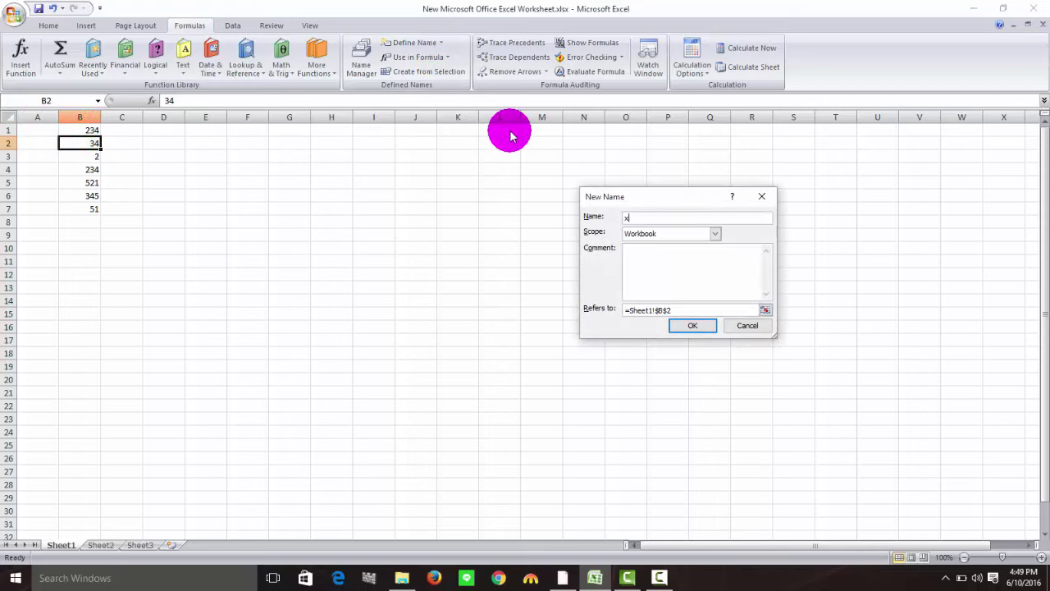
text(xyz)
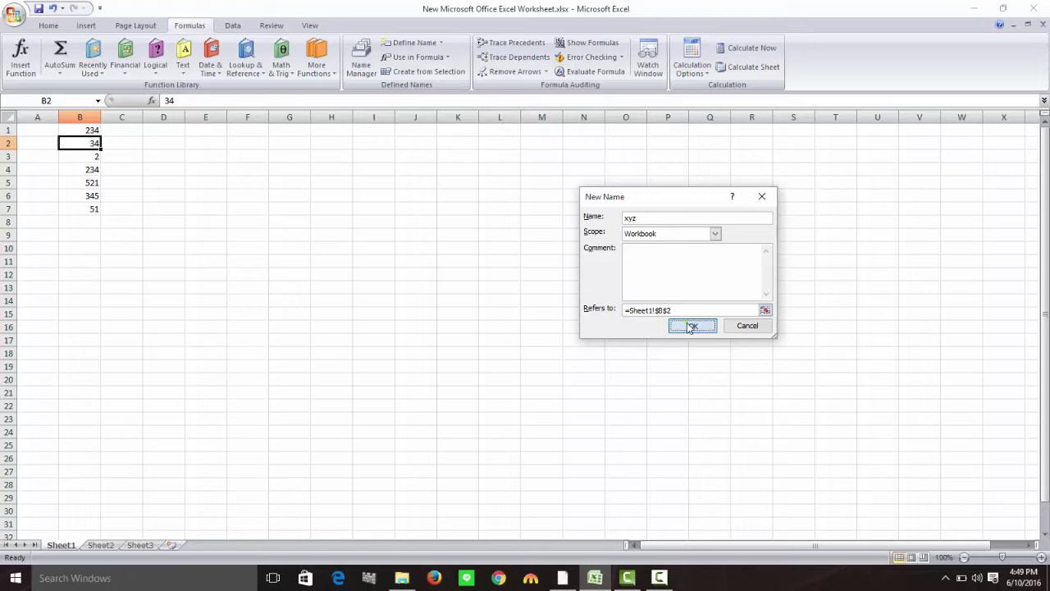
click(693, 325)
Define the name qwe for cell B3 with workbook scope.
click(109, 156)
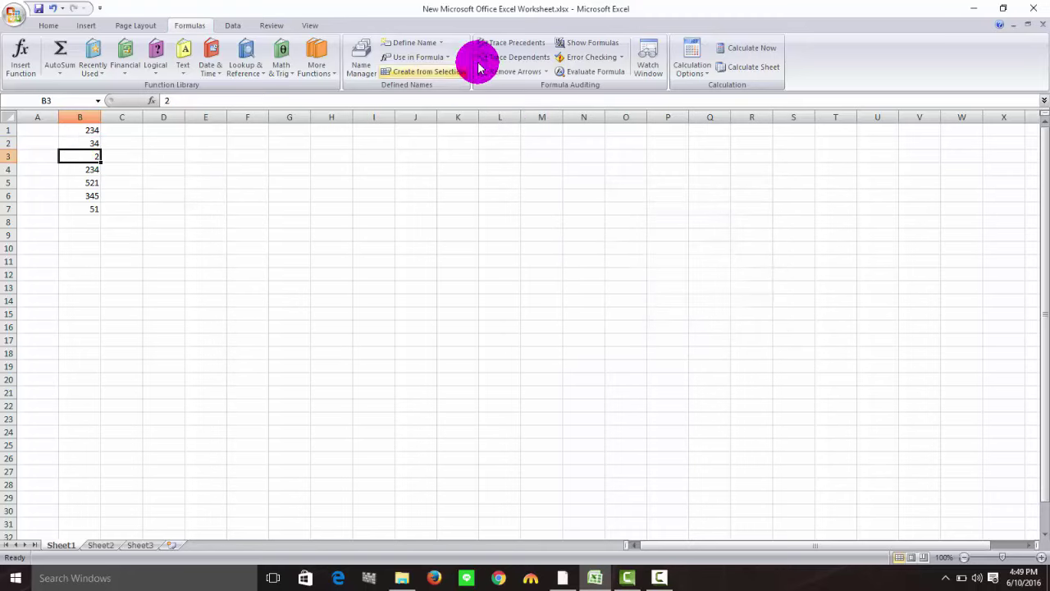
click(416, 43)
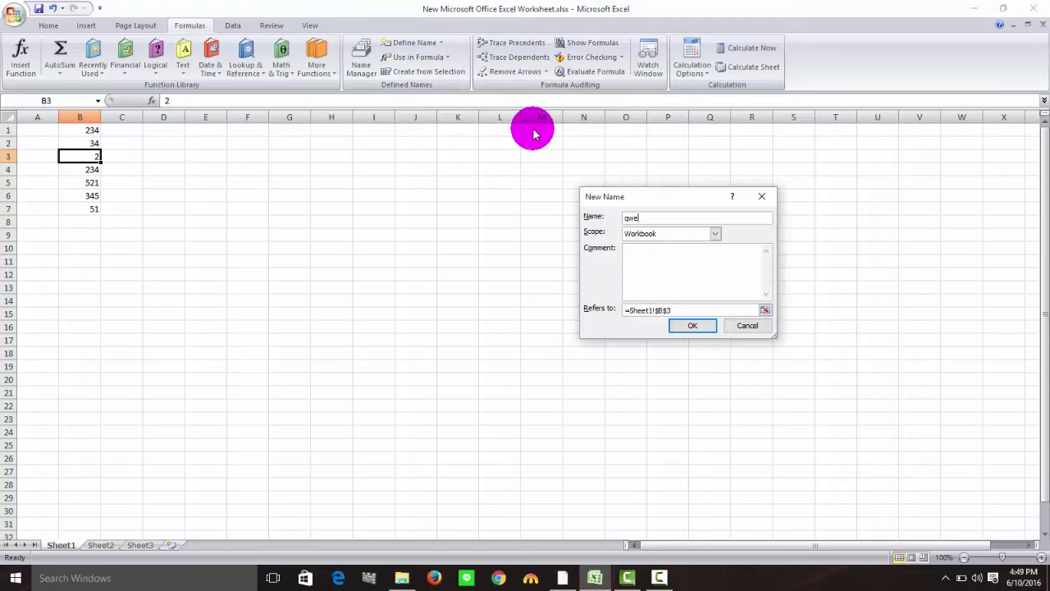
click(692, 325)
Define the name zxc for cell B4.
click(89, 169)
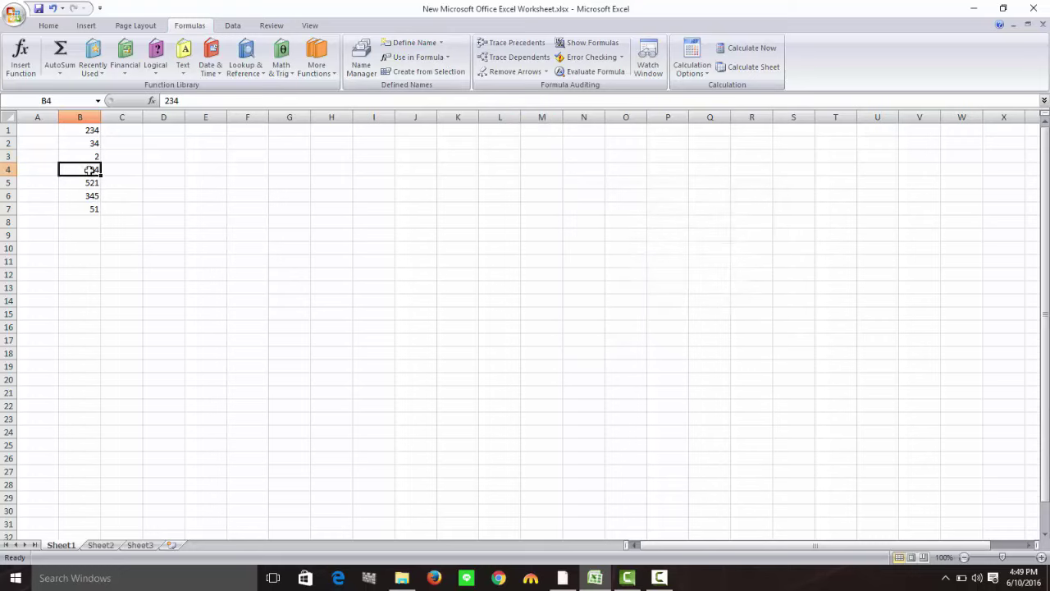
click(399, 42)
text(zxc)
click(696, 326)
Check cells B1 to B7 one by one to see which of them carry a defined name.
click(92, 133)
click(96, 143)
click(94, 155)
click(95, 169)
click(88, 156)
click(92, 142)
click(90, 130)
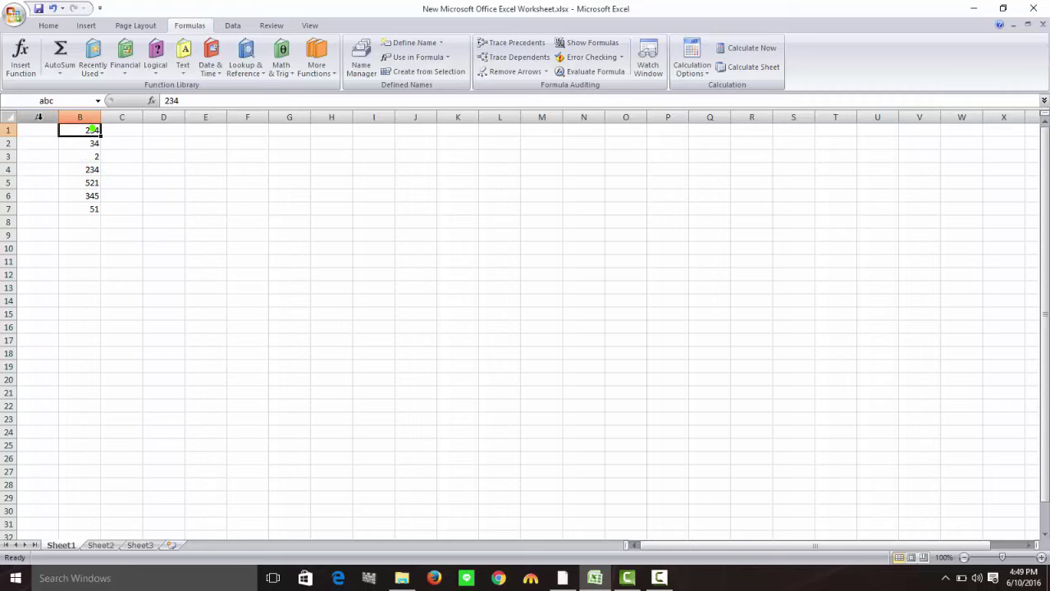
click(89, 143)
click(87, 156)
click(88, 170)
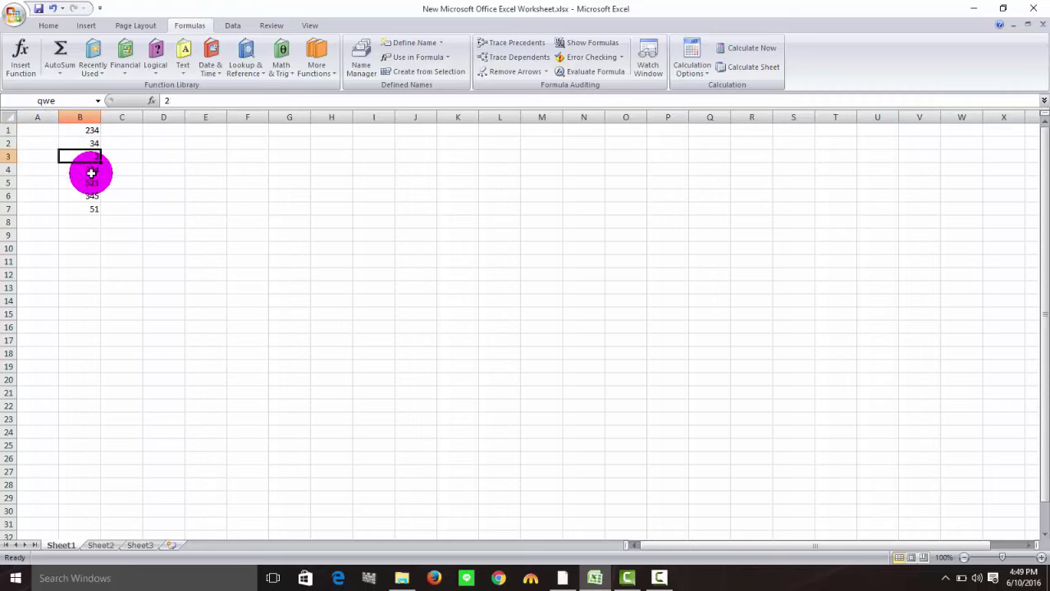
click(92, 183)
click(93, 195)
click(94, 208)
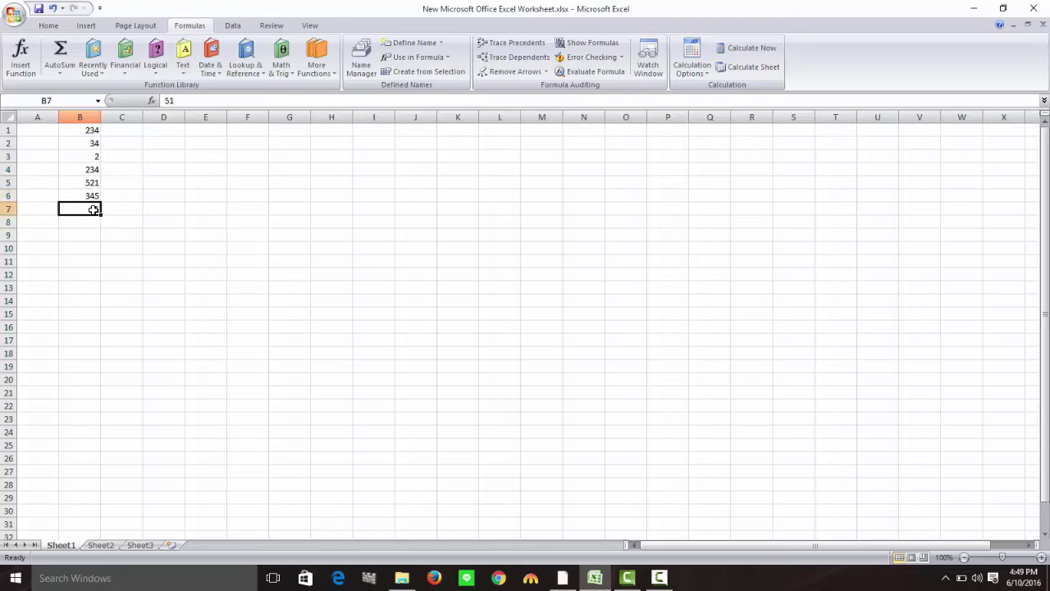
click(93, 196)
click(93, 182)
click(89, 170)
click(93, 156)
click(95, 132)
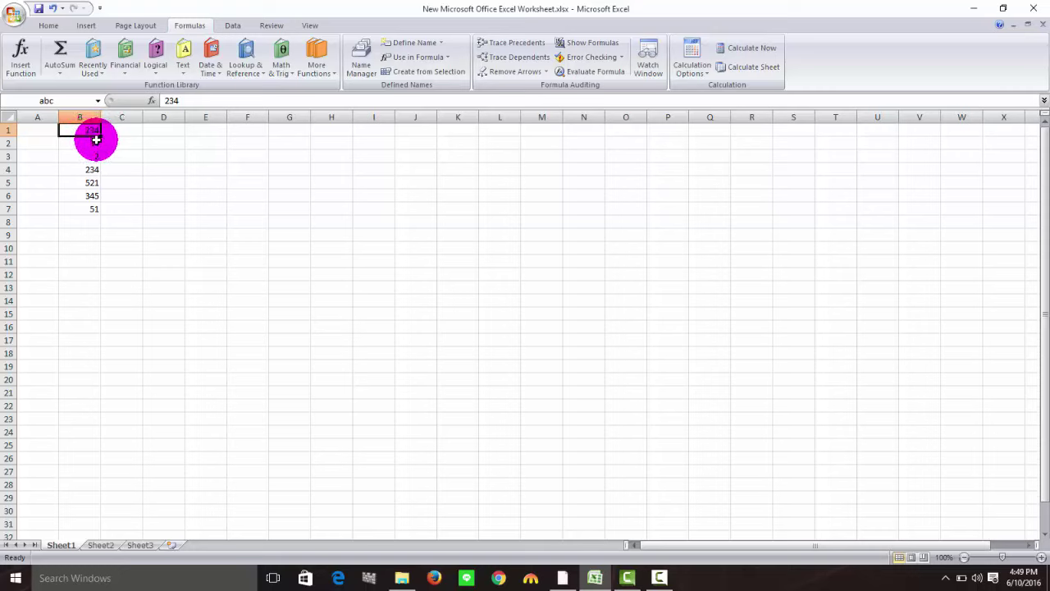
Try to use the defined name abc as a formula in cell B1.
click(428, 58)
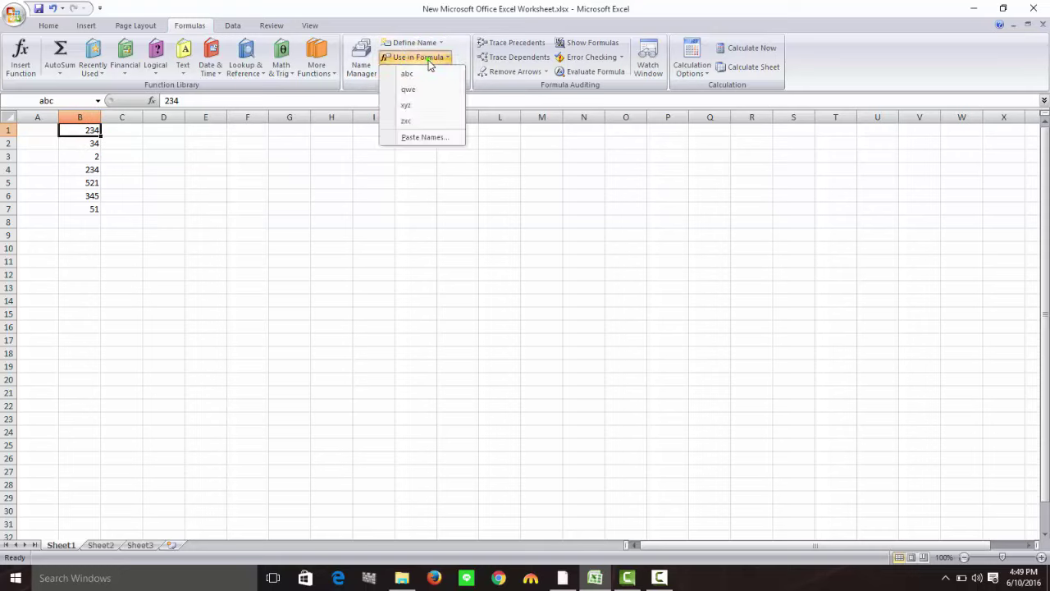
click(435, 62)
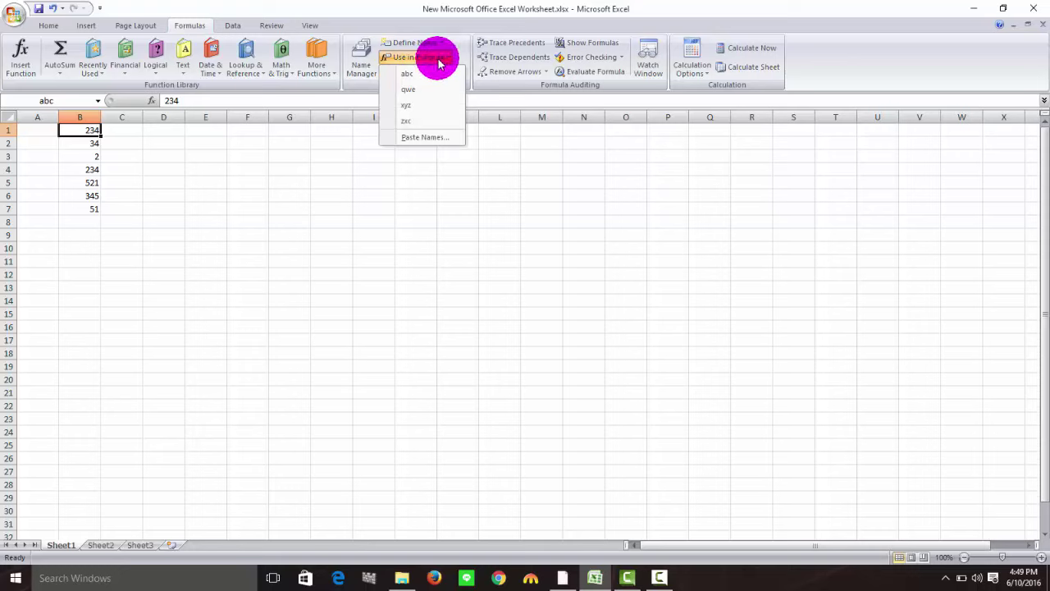
drag(440, 64, 426, 82)
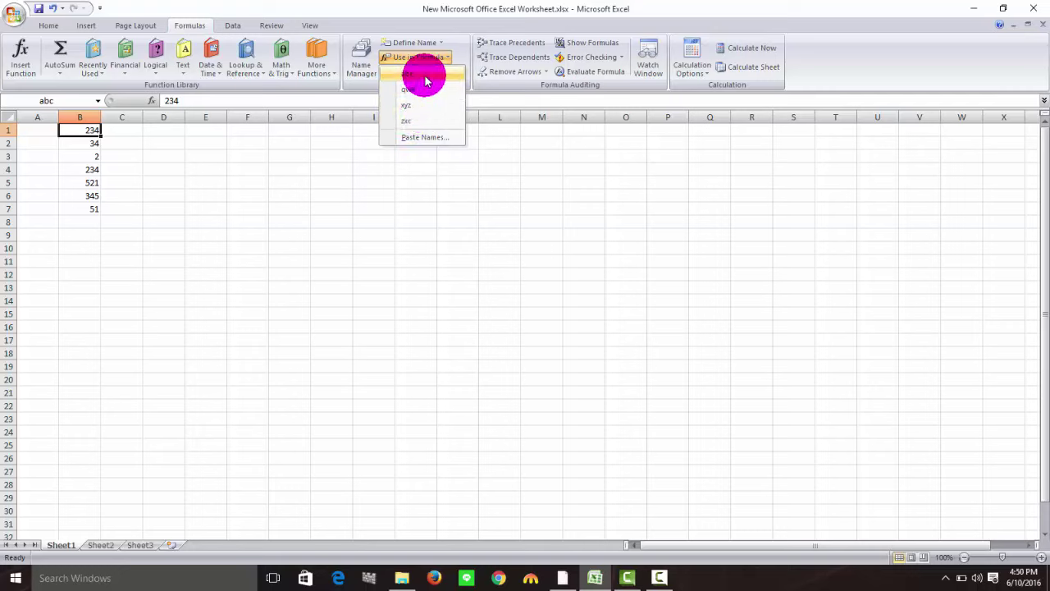
click(425, 74)
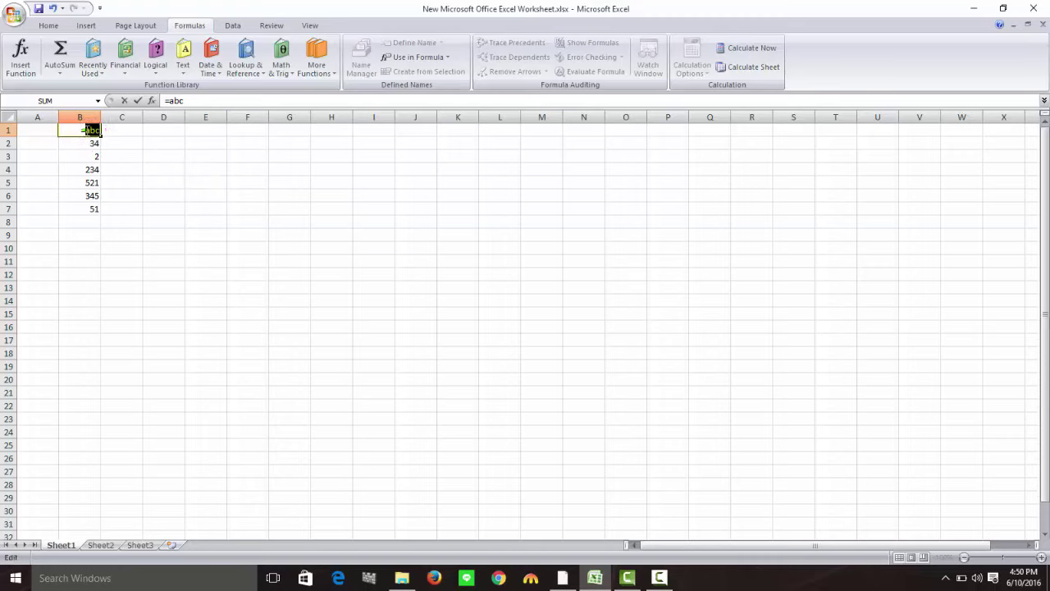
click(89, 141)
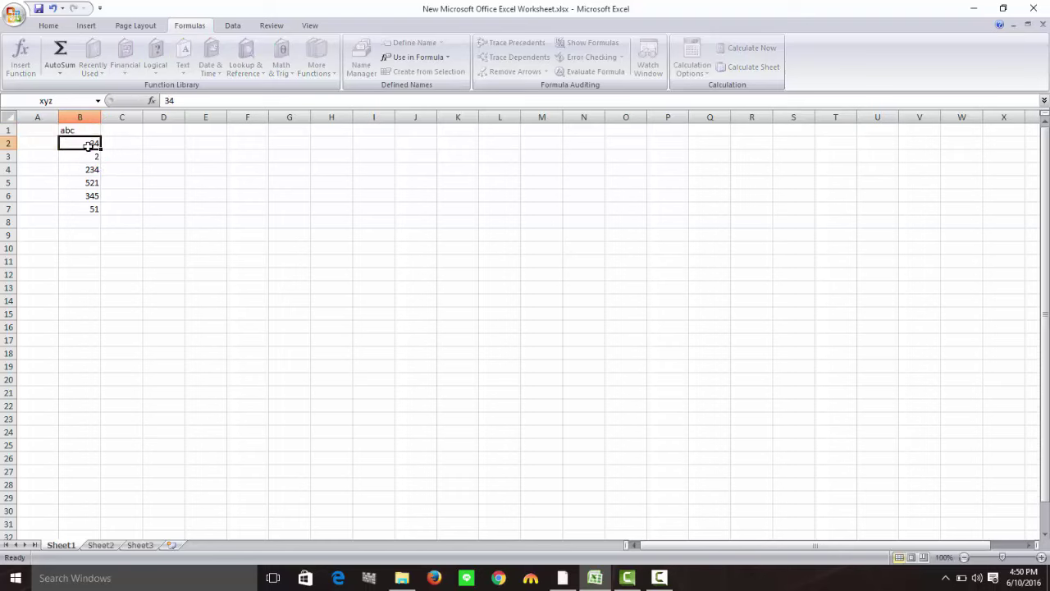
Try to edit the abc entry in cell B1, and undo the changes made to that cell.
click(83, 131)
double_click(83, 130)
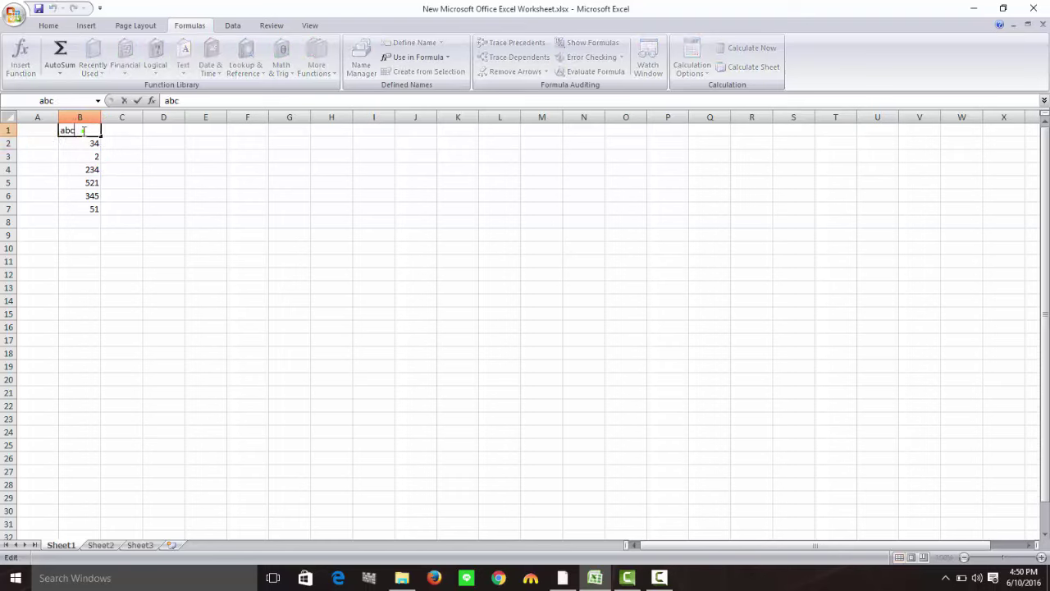
key(BackSpace)
click(83, 131)
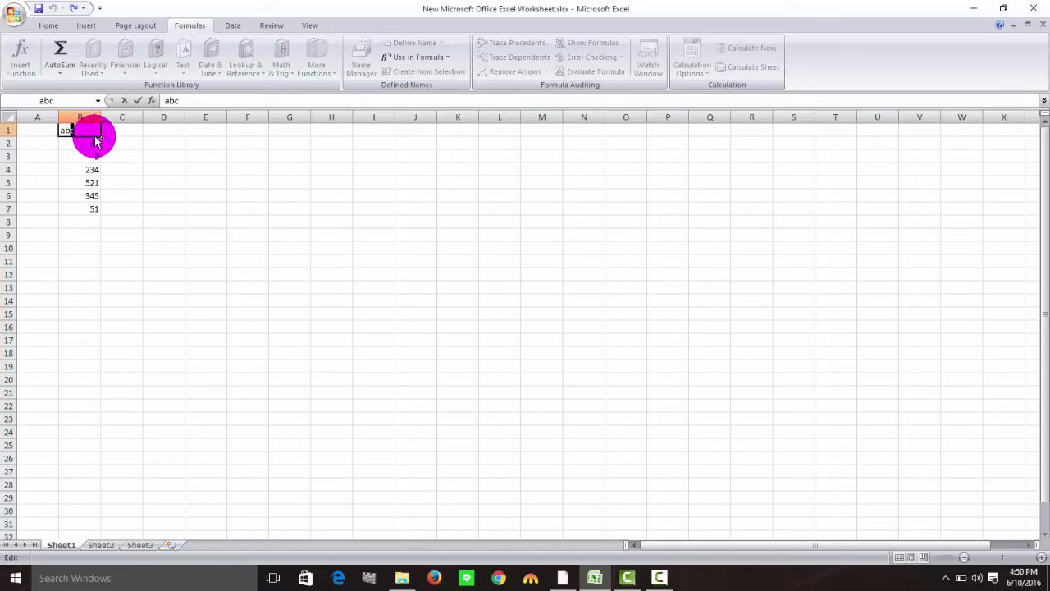
click(140, 154)
key(ctrl+z)
key(ctrl+z)
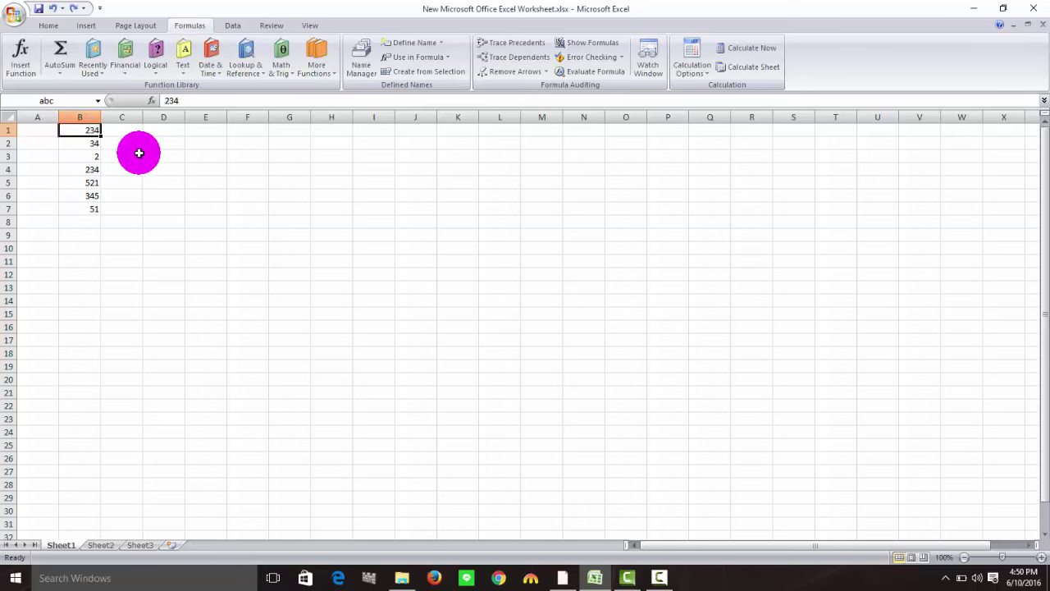
Try to turn the value in cell B1 into a formula with an equals sign, and undo the edit.
double_click(88, 130)
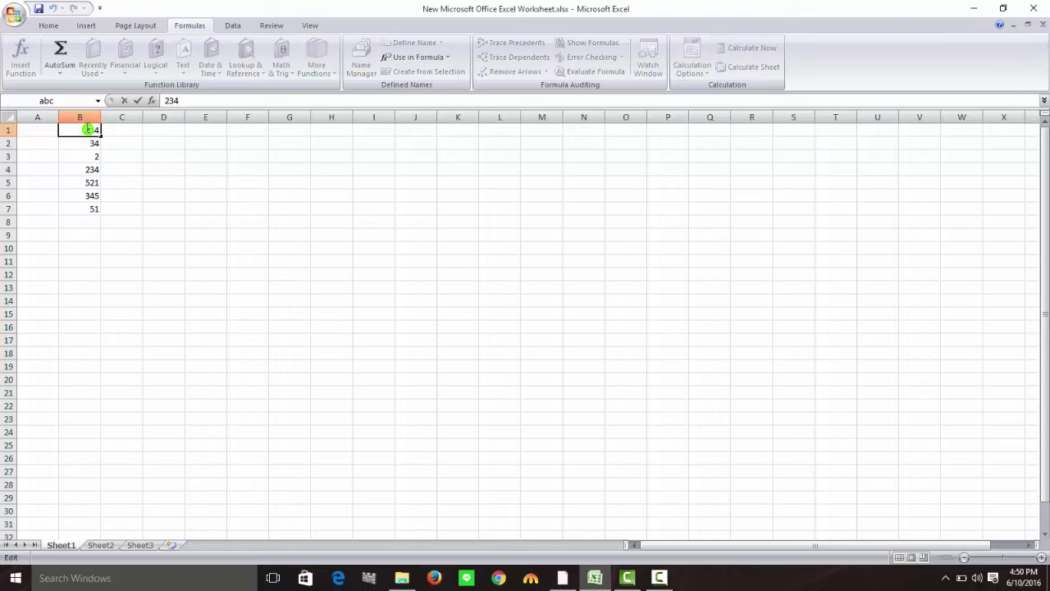
text(=qwe)
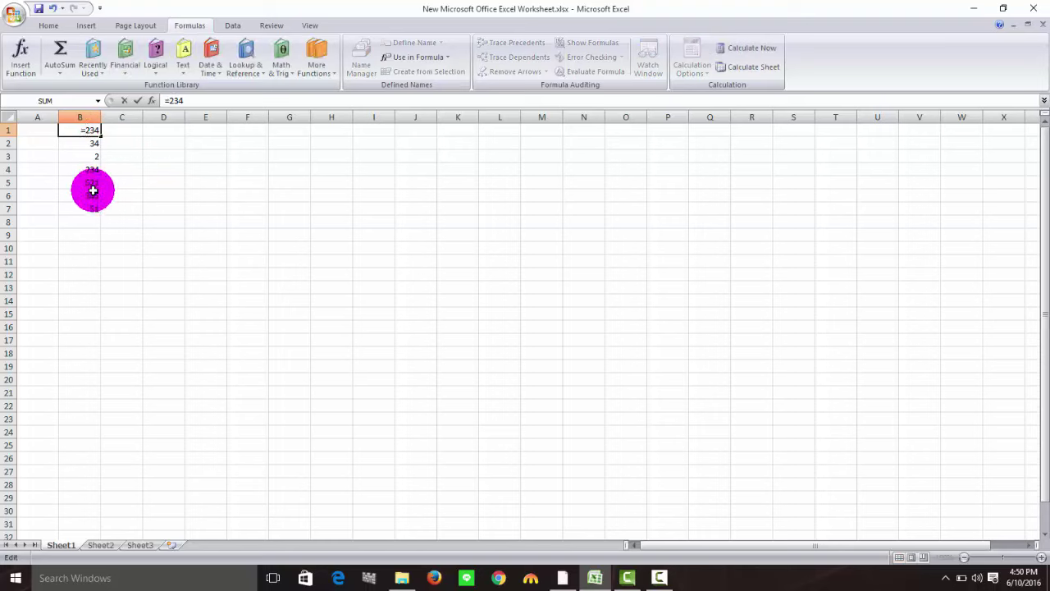
mouse_move(92, 141)
mouse_down()
mouse_move(82, 139)
mouse_move(105, 132)
mouse_up()
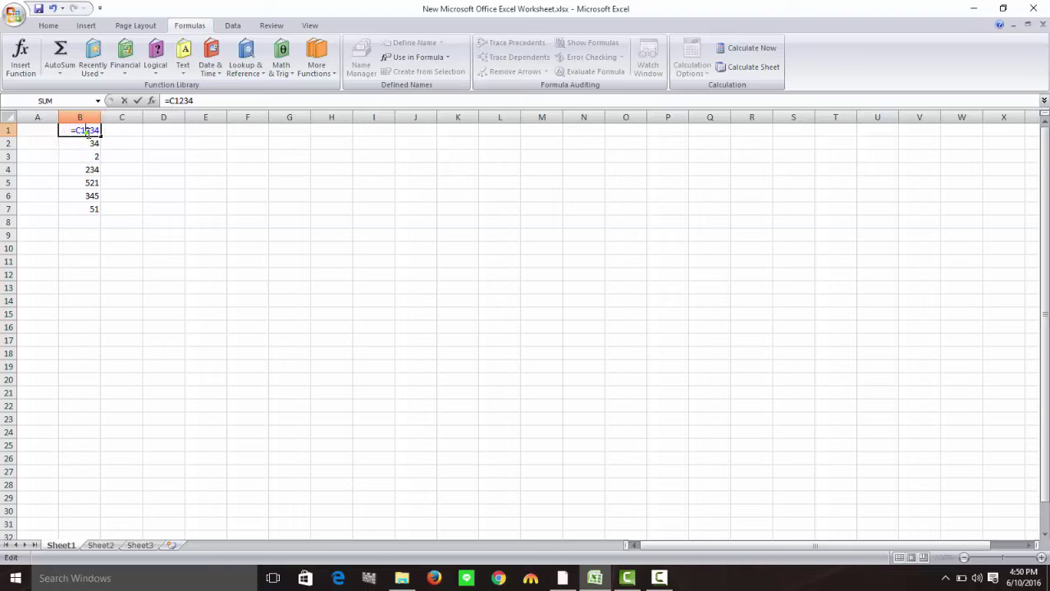
click(113, 133)
click(154, 139)
click(96, 133)
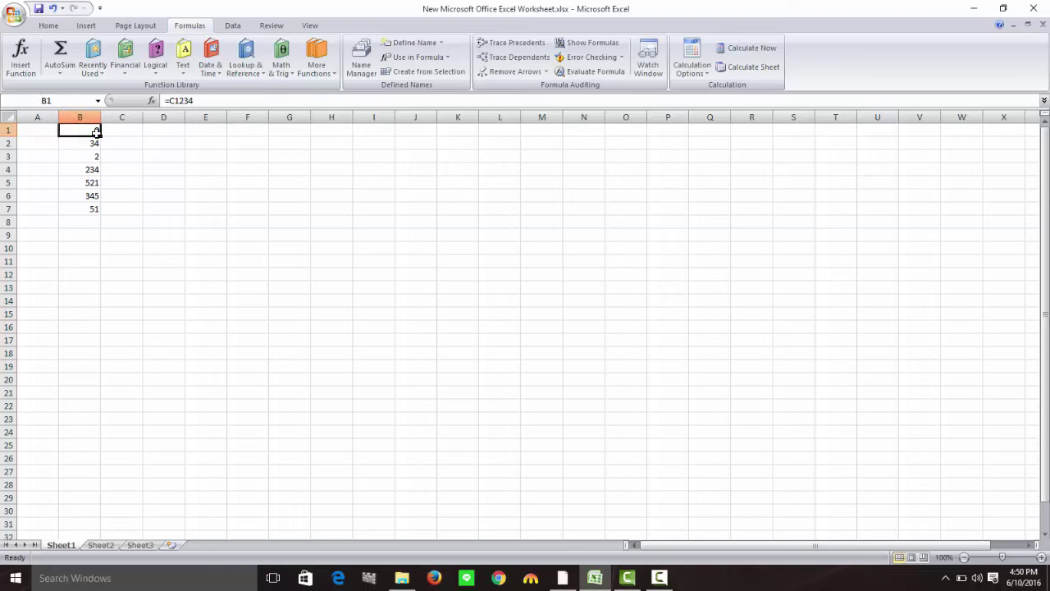
key(ctrl+z)
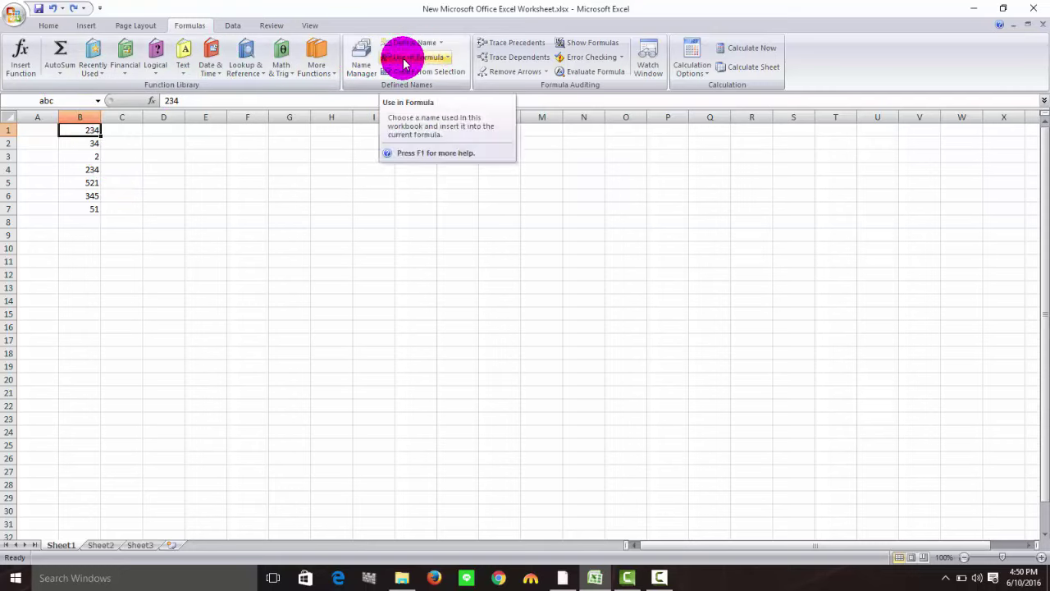
Review the workbook's defined names abc, qwe and xyz and the cells they refer to in the Name Manager.
click(363, 62)
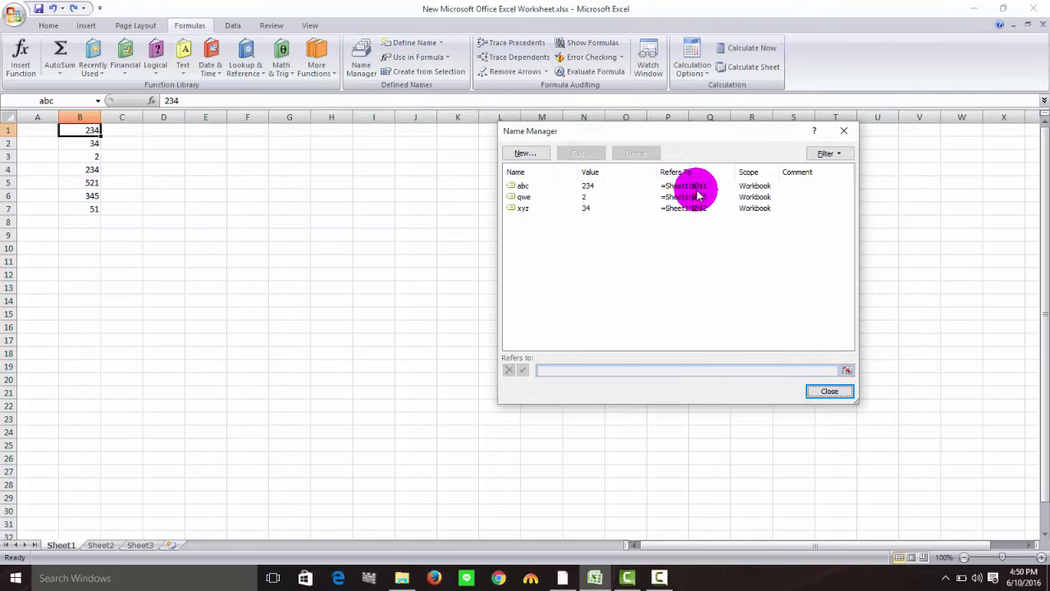
click(523, 186)
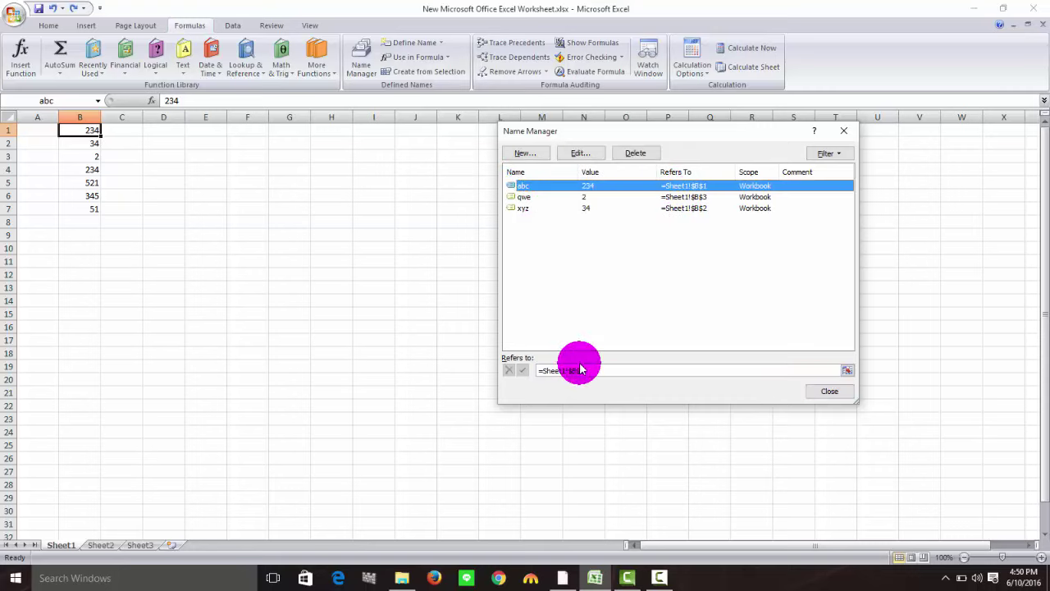
double_click(523, 197)
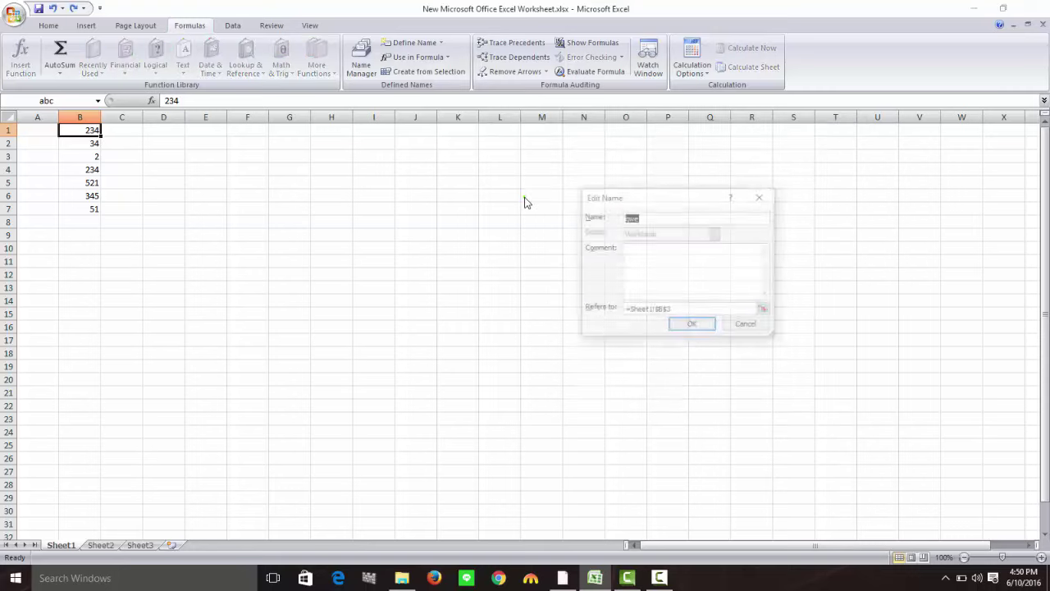
click(702, 334)
double_click(565, 210)
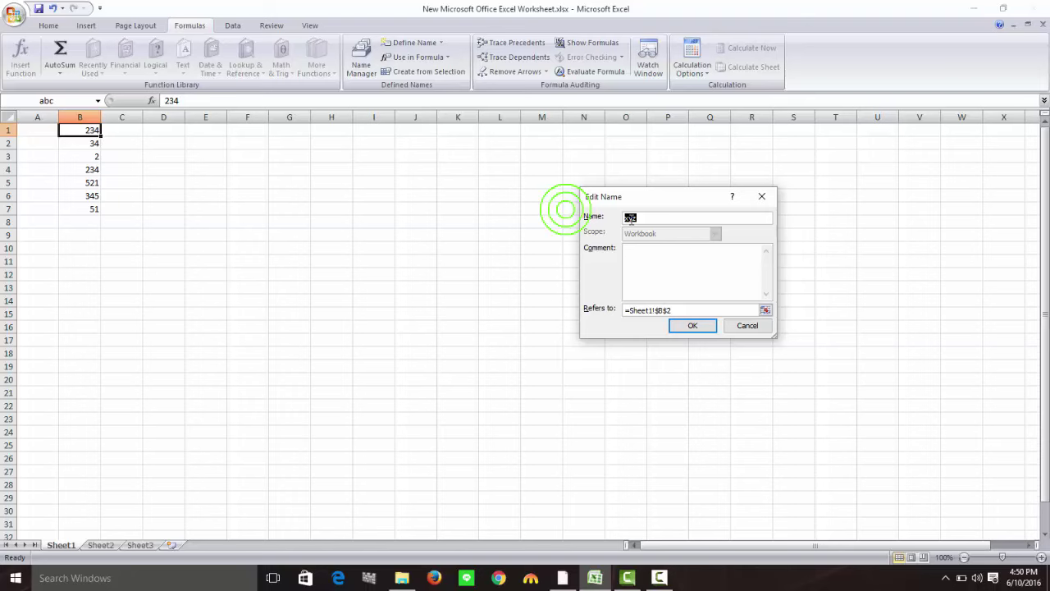
key(Return)
click(837, 129)
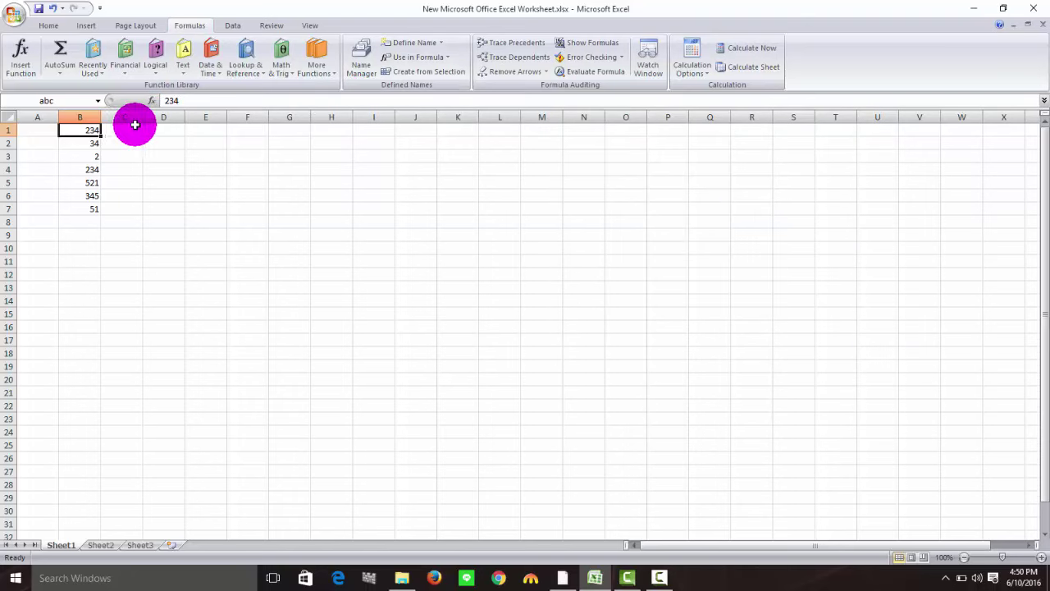
Try once more to insert the defined name abc into the contents of cell B1, and undo the edit.
double_click(94, 129)
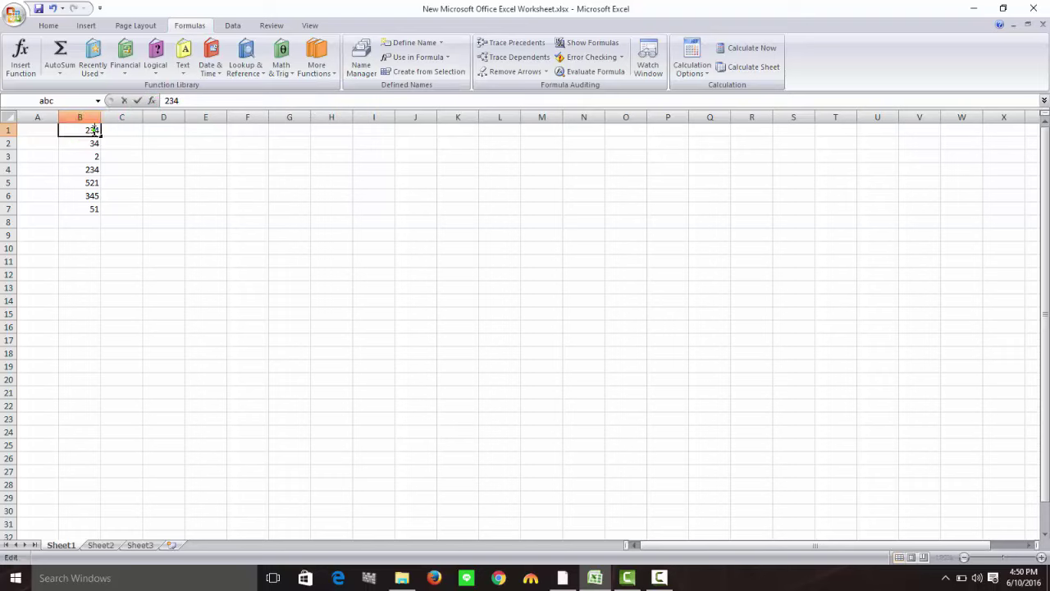
drag(93, 131, 120, 162)
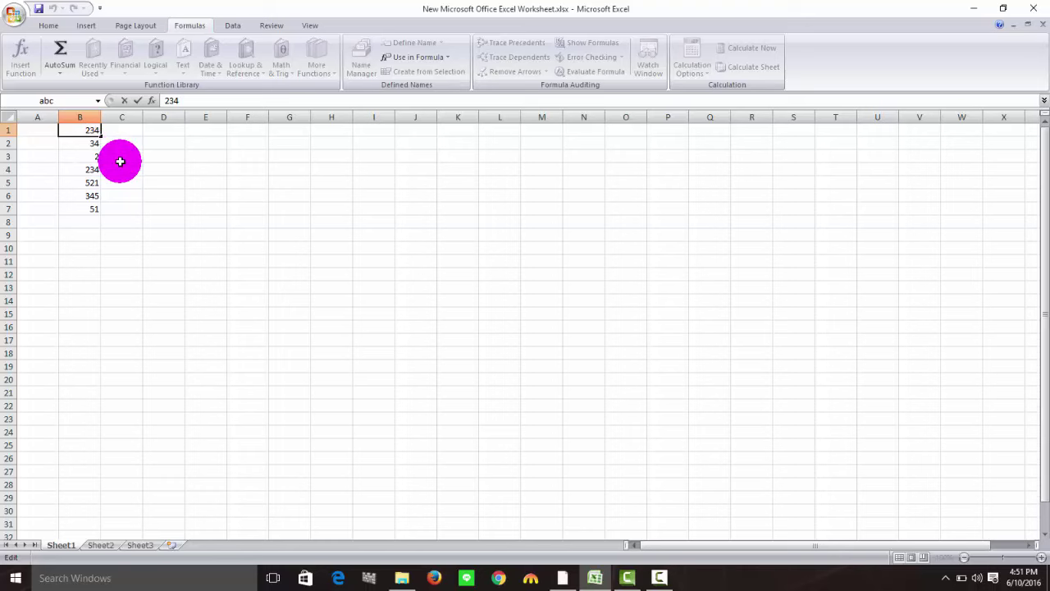
click(419, 59)
click(408, 73)
drag(410, 74, 318, 98)
click(87, 141)
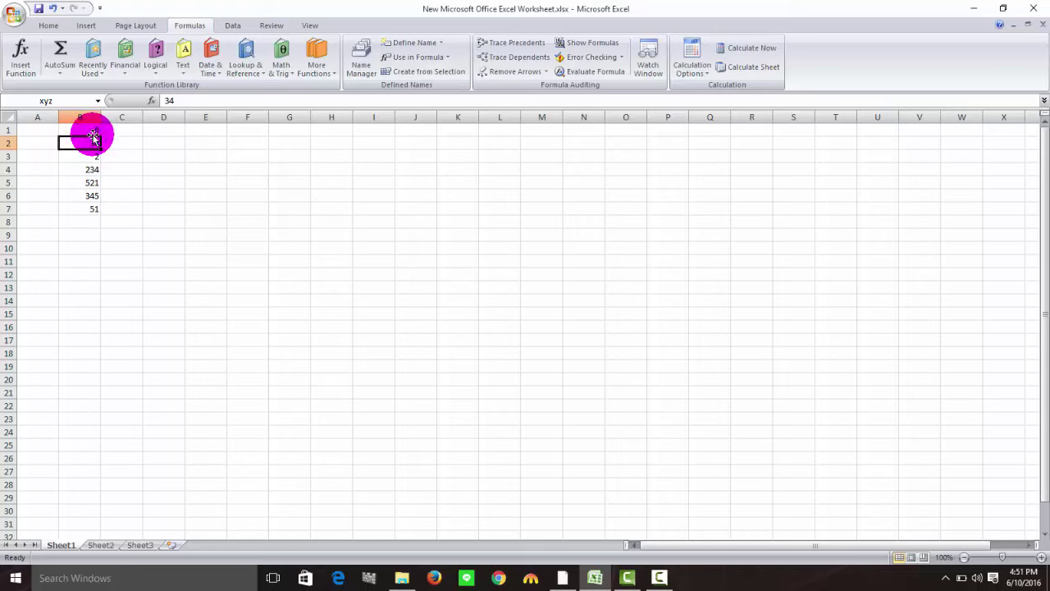
click(92, 132)
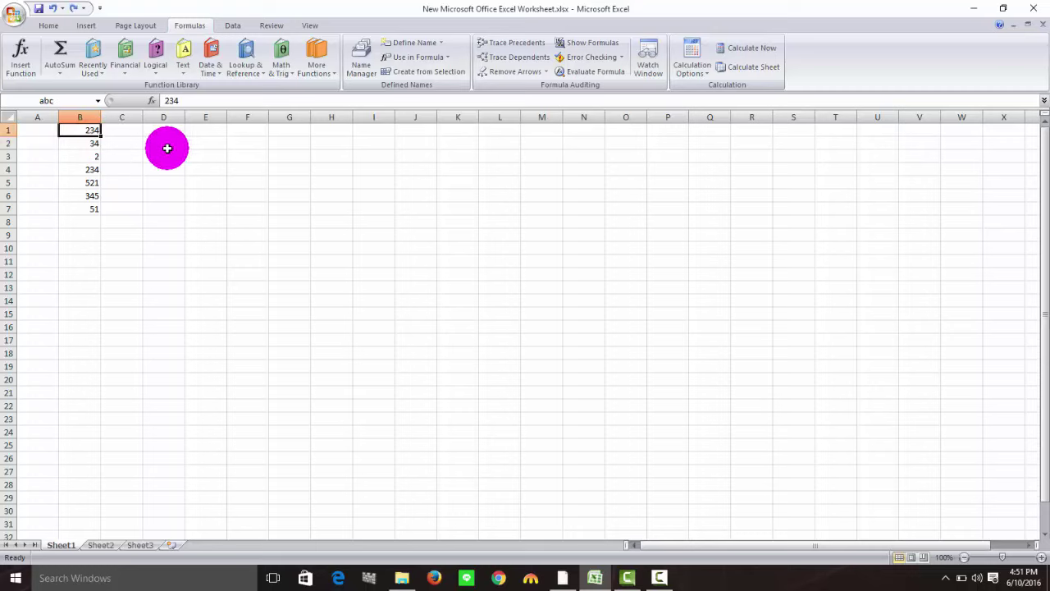
Compare the defined names and values of cells B1 and B2.
click(163, 144)
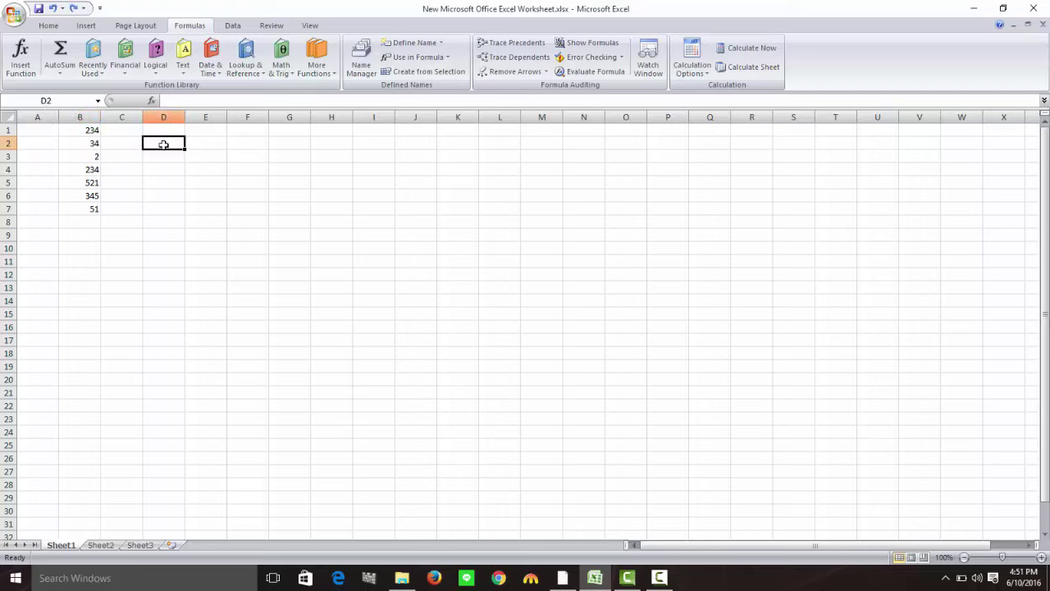
click(95, 132)
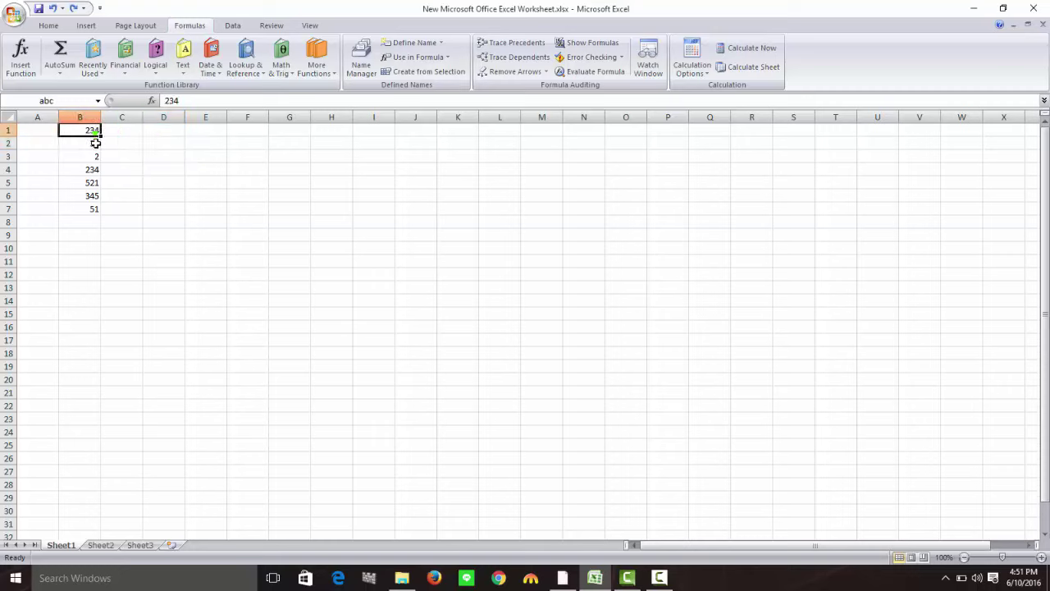
click(95, 143)
click(94, 131)
click(95, 143)
click(92, 129)
click(96, 144)
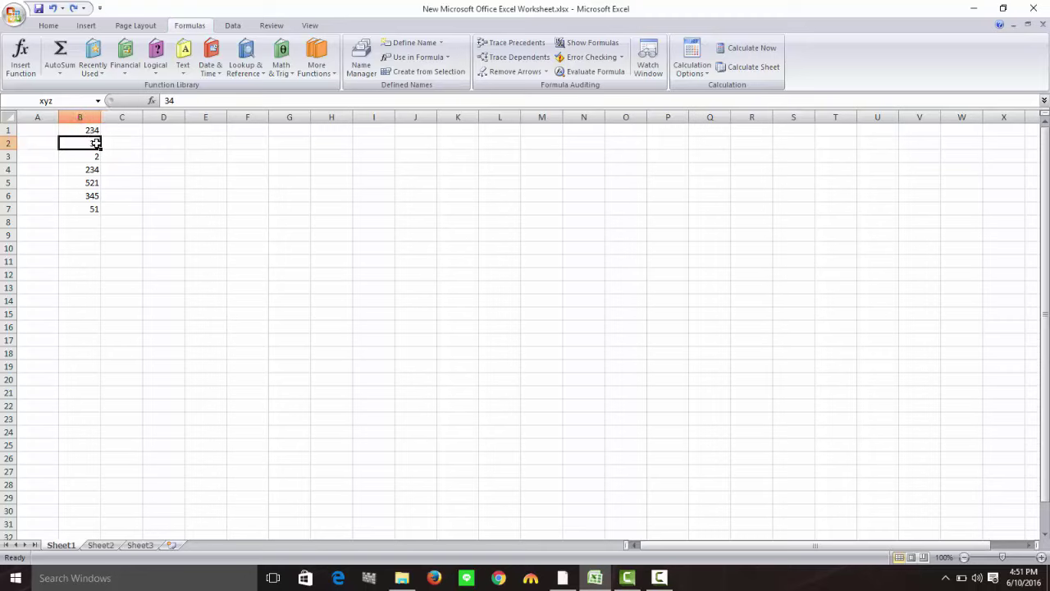
Enter the formula =abc+xyz in cell D3 to add the two named cells, and inspect the entered formula.
click(157, 153)
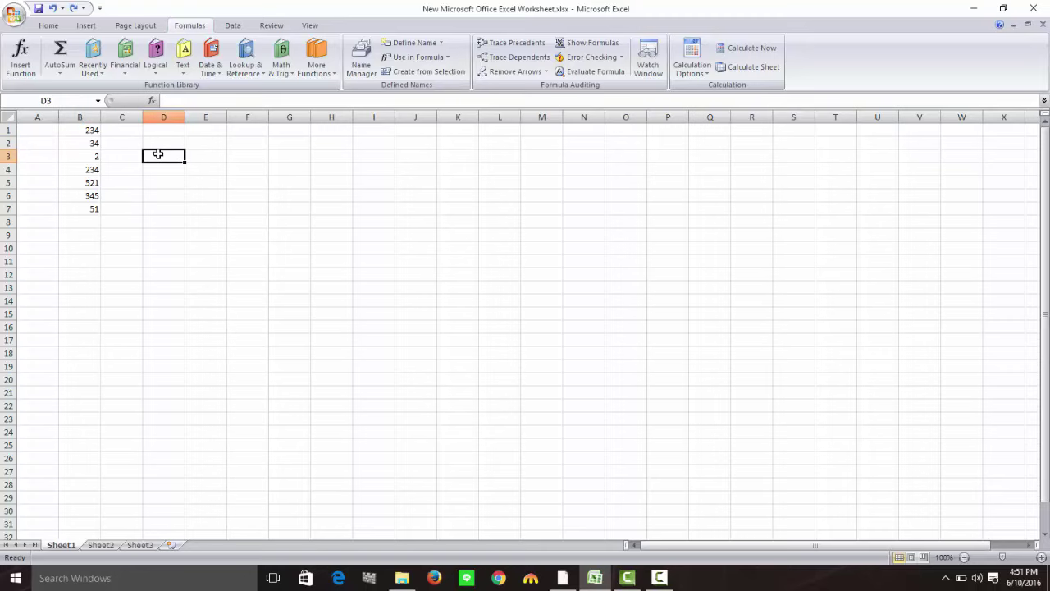
click(157, 153)
text(=ac)
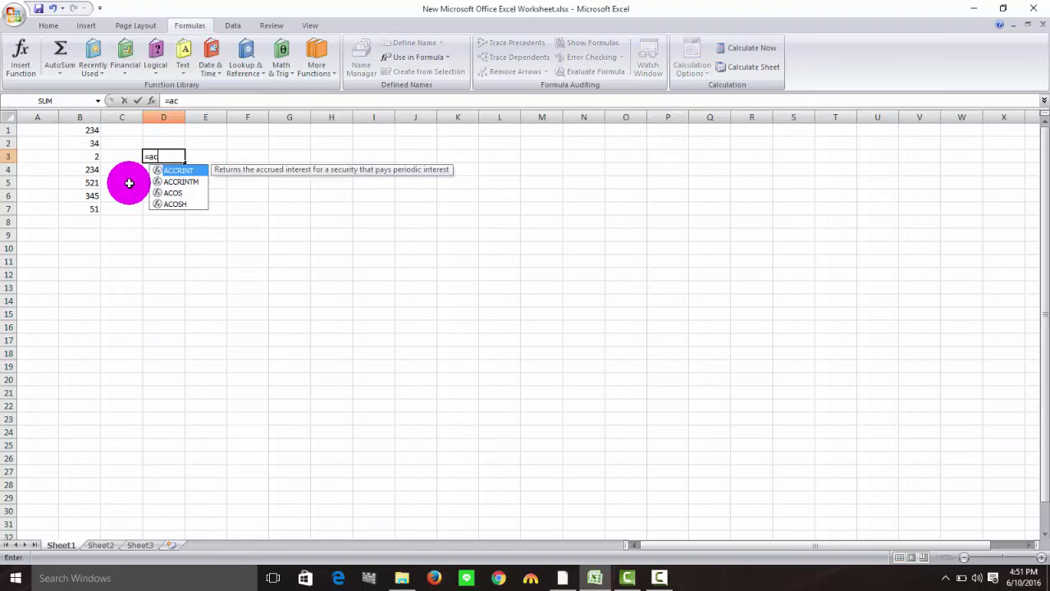
key(BackSpace)
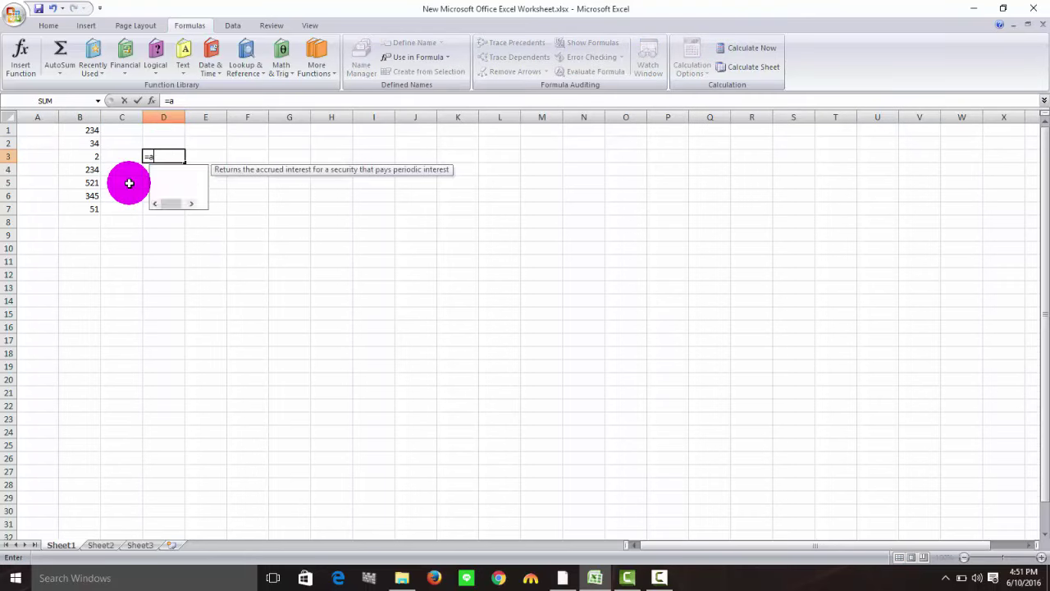
text(bc+)
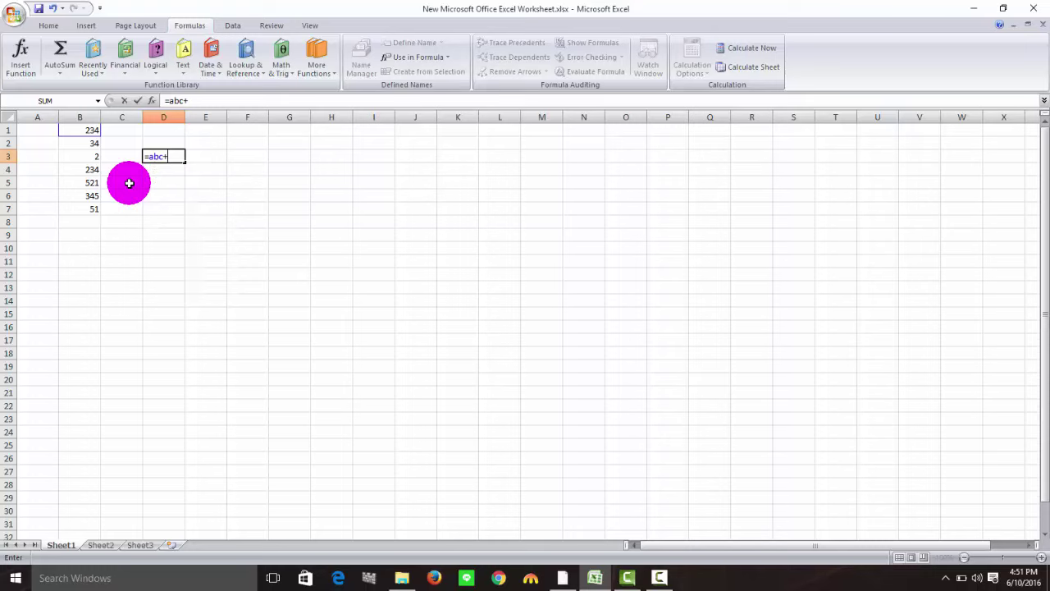
text(xyz)
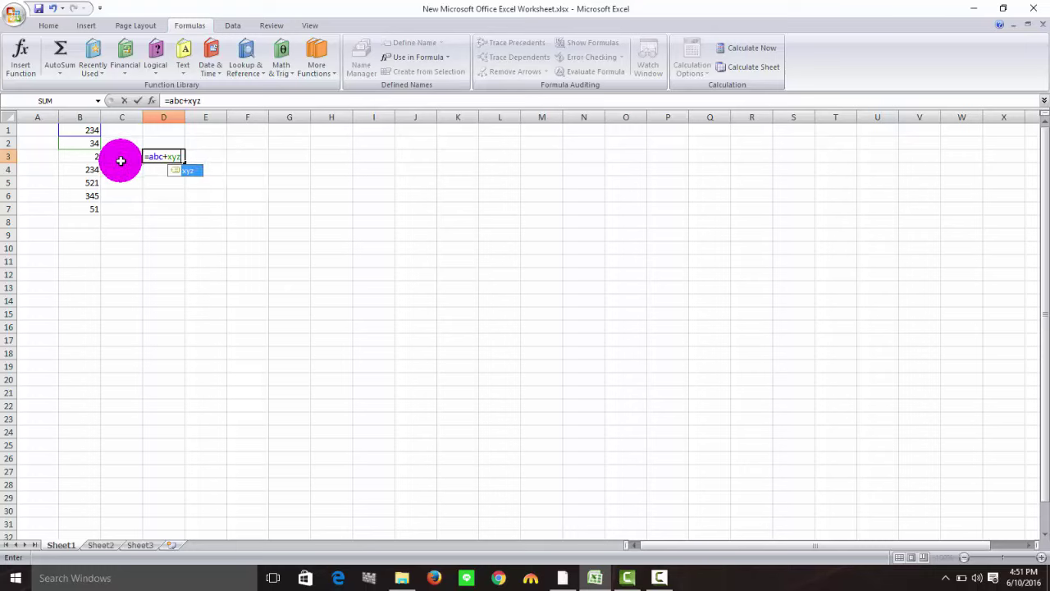
key(Return)
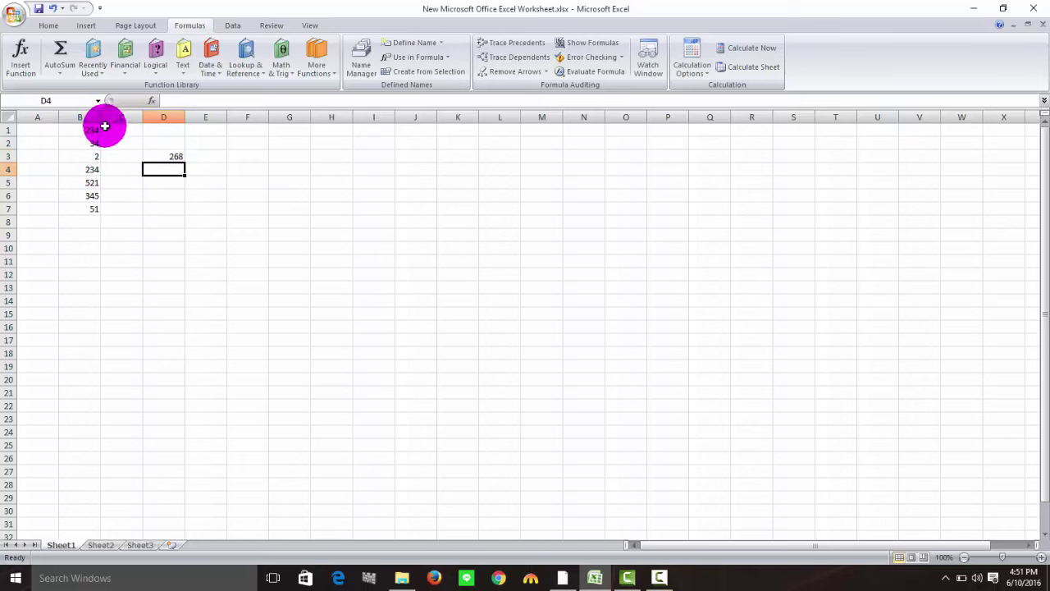
click(181, 155)
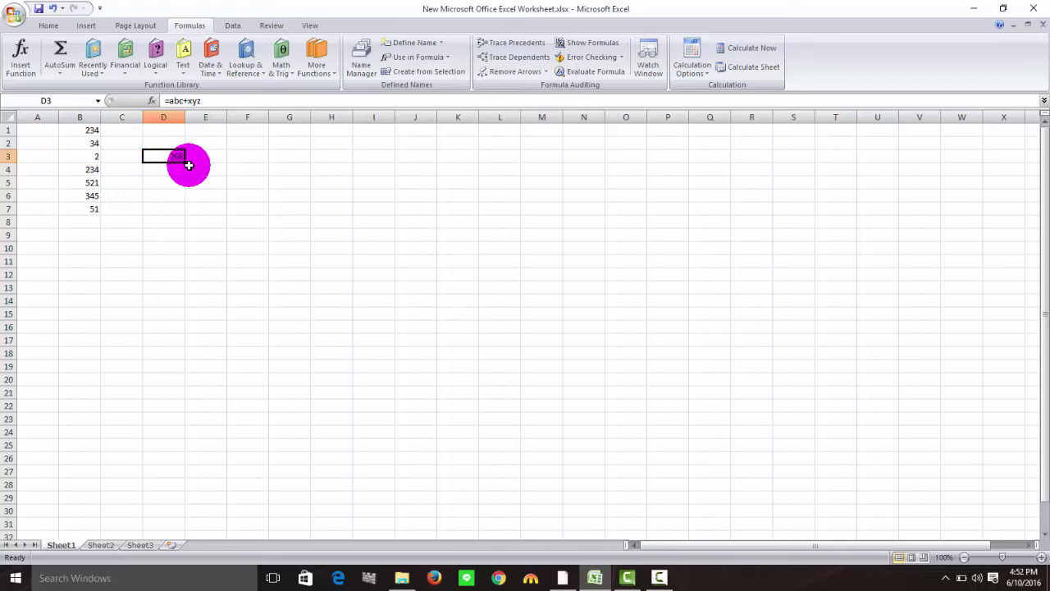
Enter the formula =234-34 in cell E3.
click(215, 156)
text(=234-34)
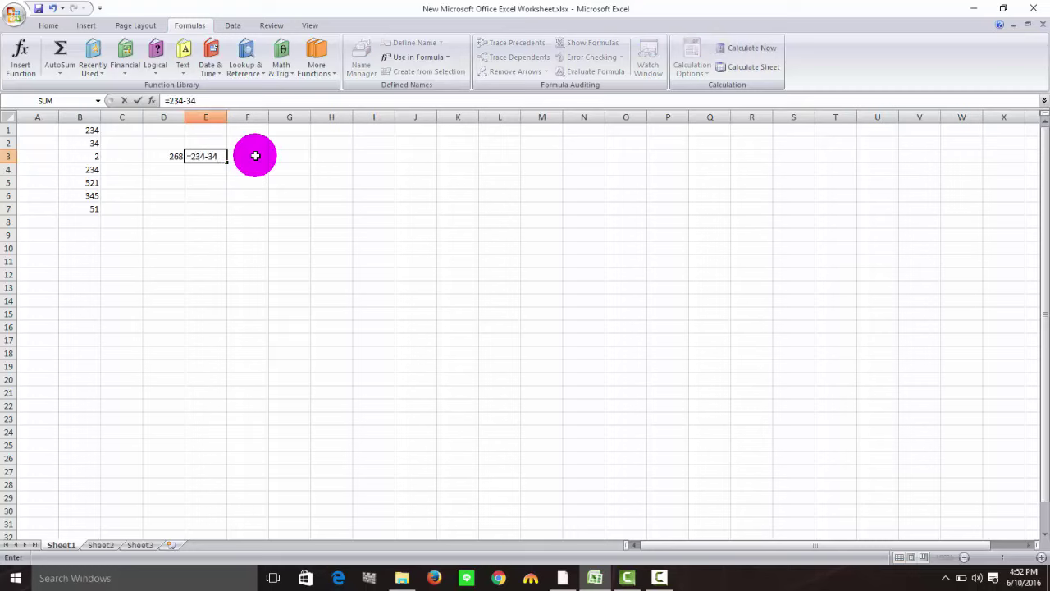
key(Return)
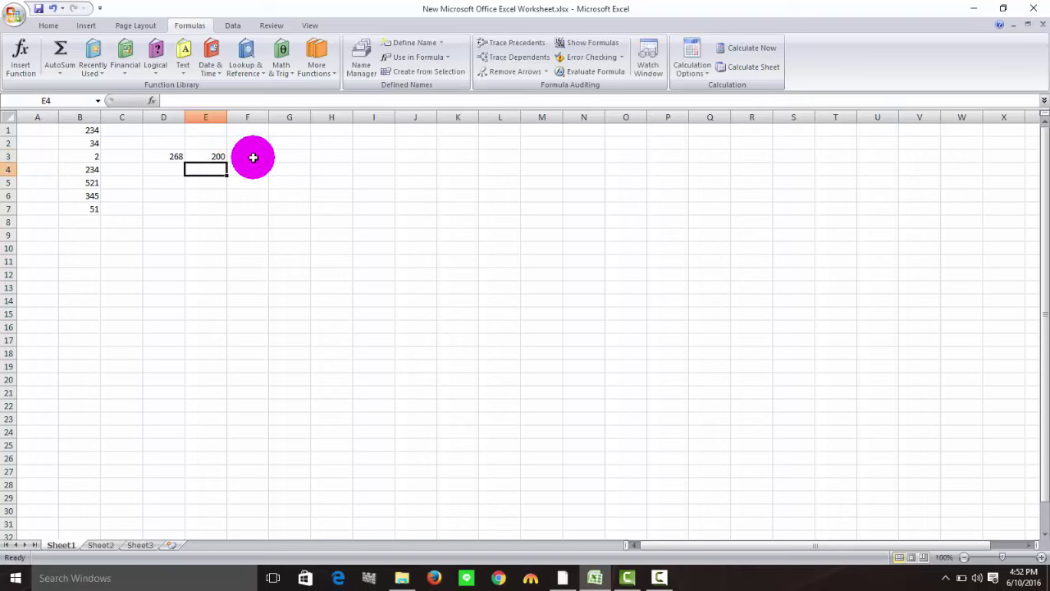
click(253, 156)
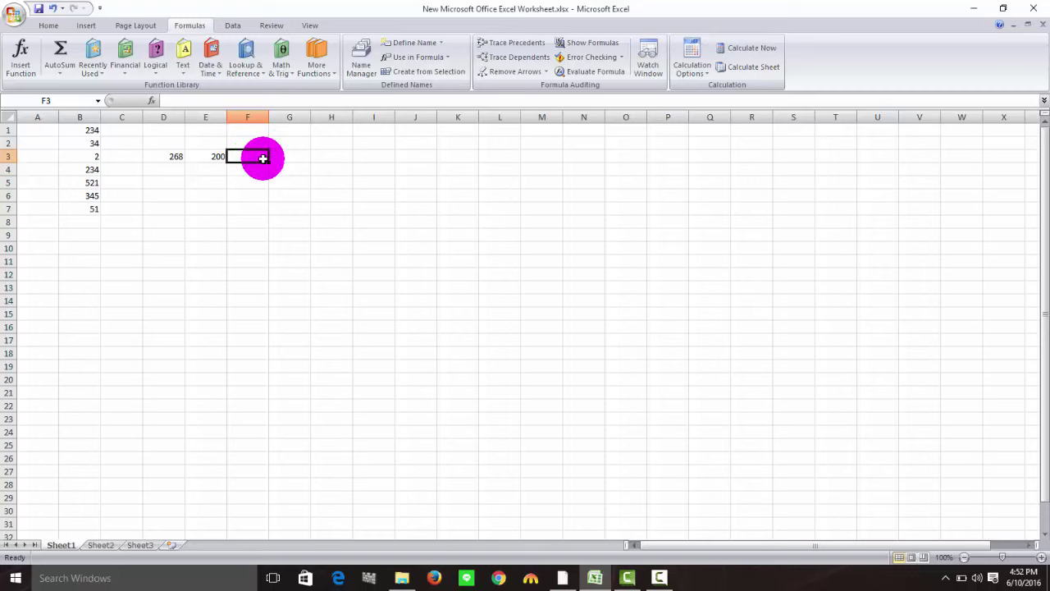
Enter the formula =abc-xyz in cell F3 to subtract the two named cells.
text(=a)
text(bc)
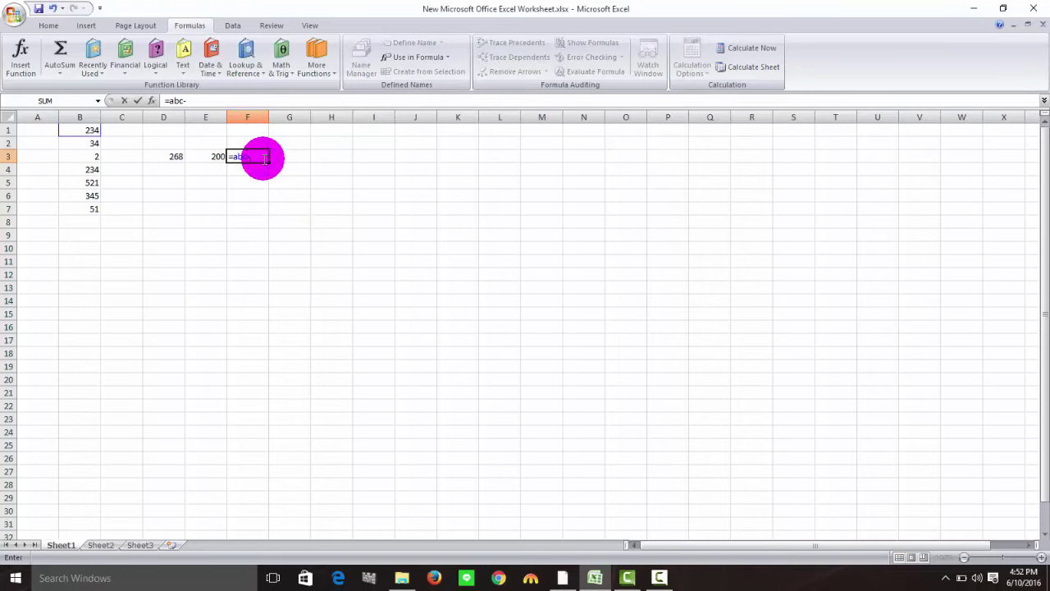
text(-xyz)
key(Return)
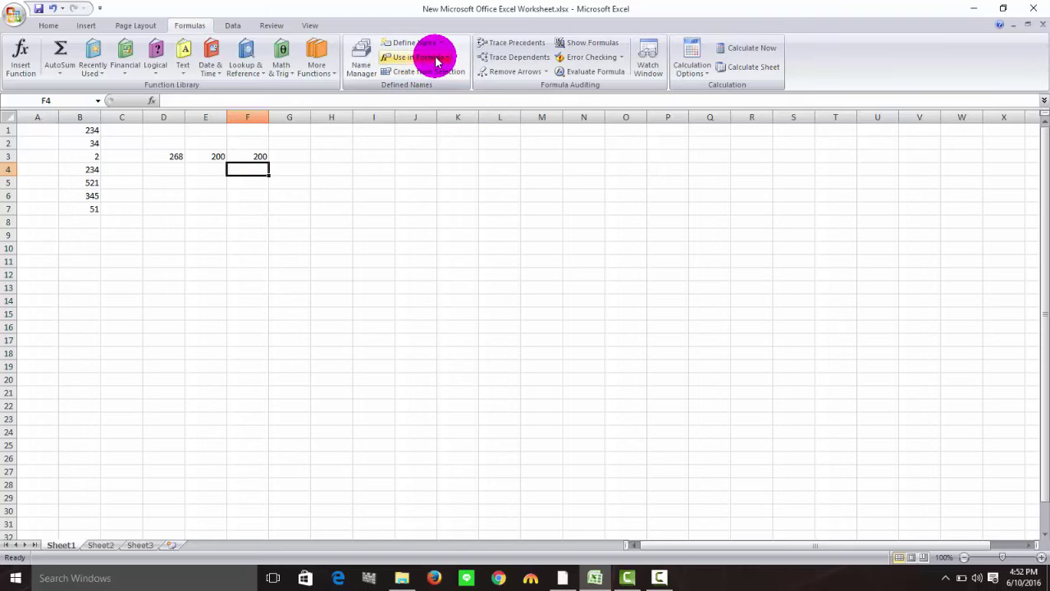
Try to create names for cells B5:B7 from the selection, using the values in the left column.
click(82, 129)
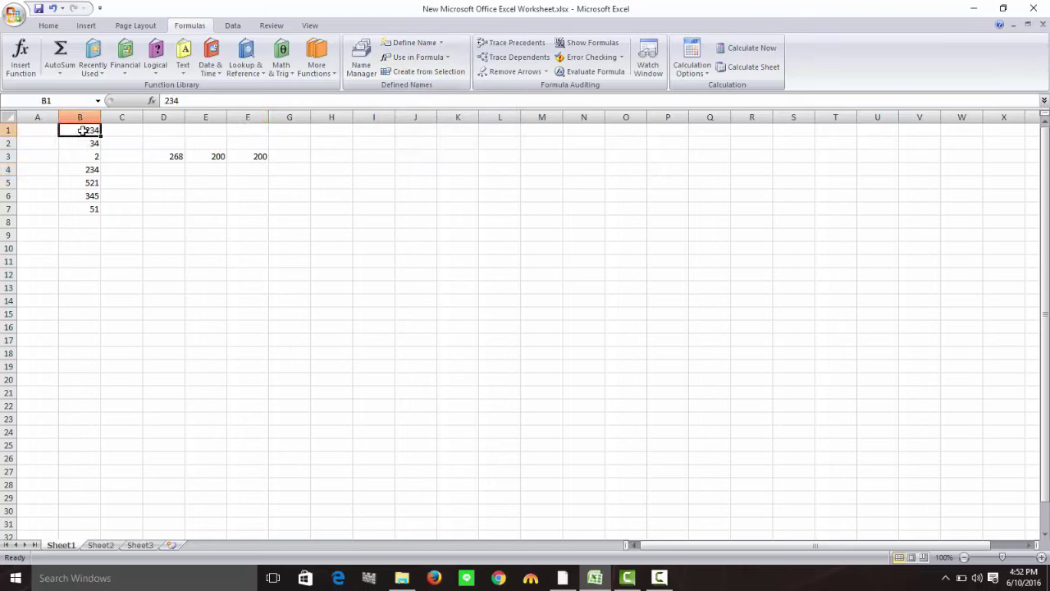
drag(82, 129, 87, 211)
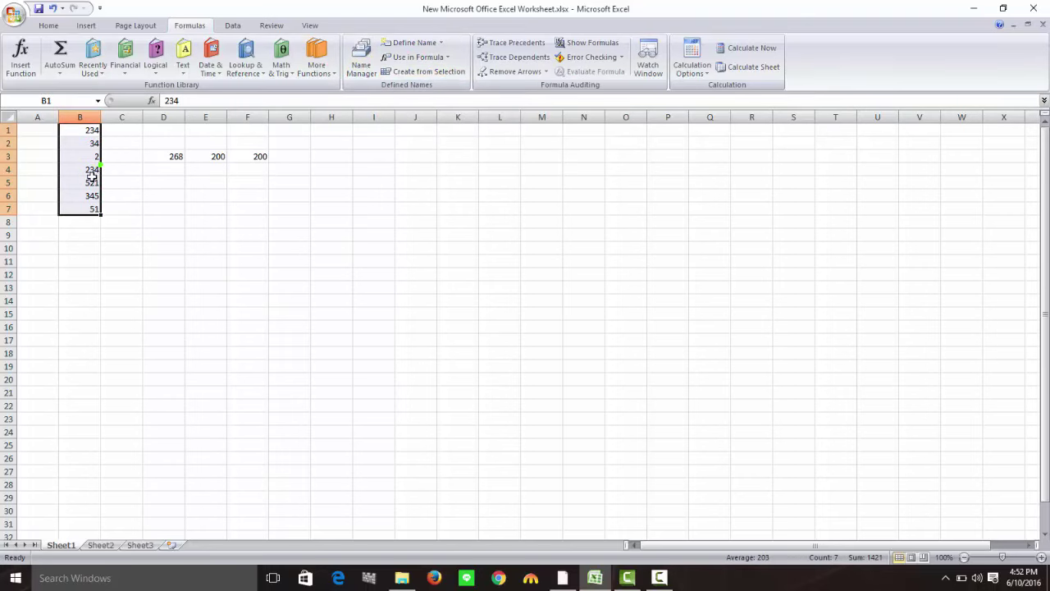
drag(92, 179, 103, 211)
click(431, 72)
click(621, 261)
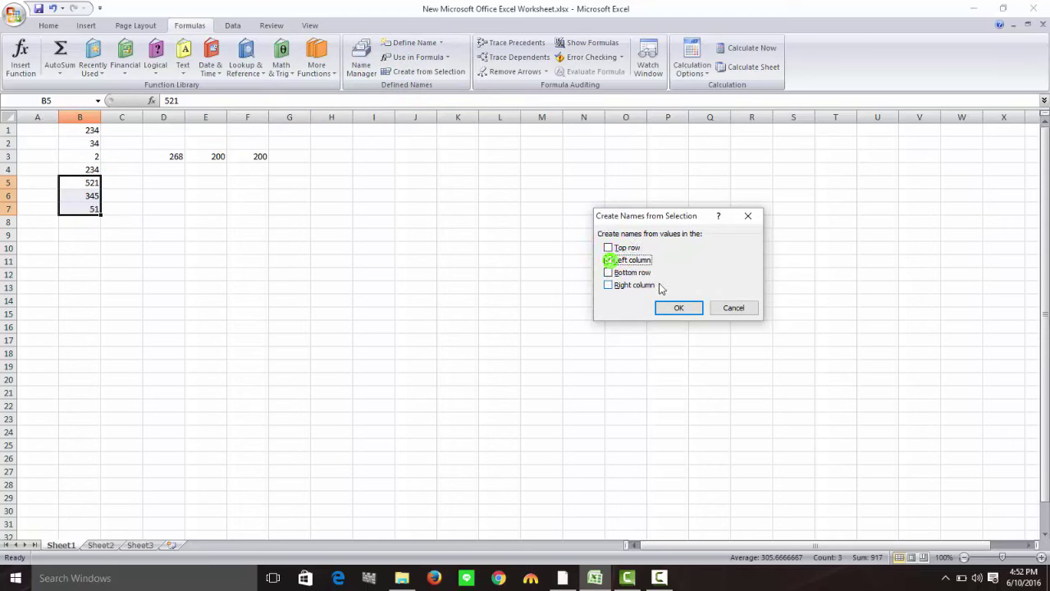
click(673, 308)
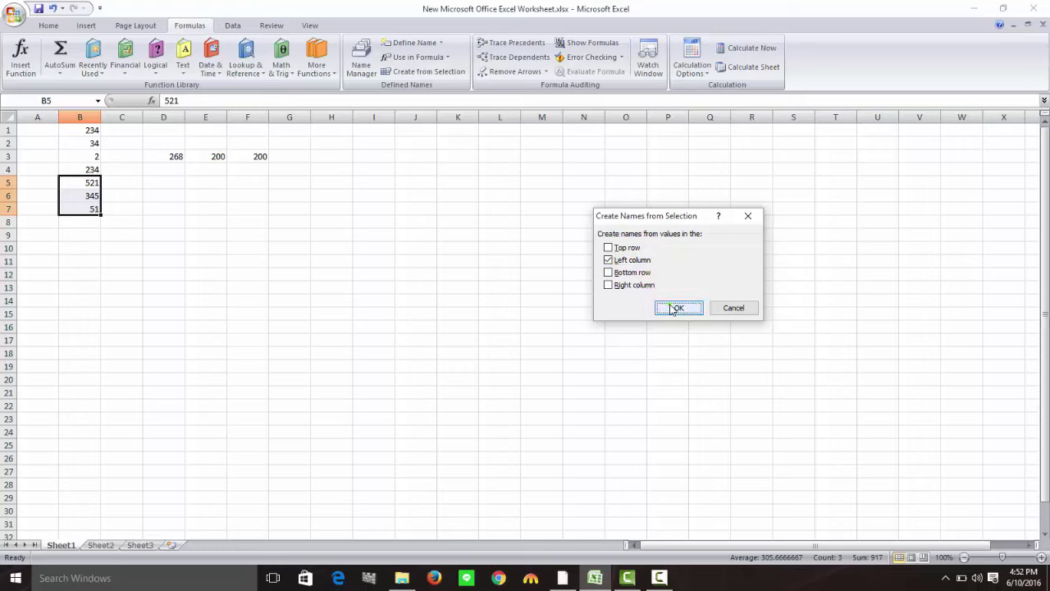
click(534, 342)
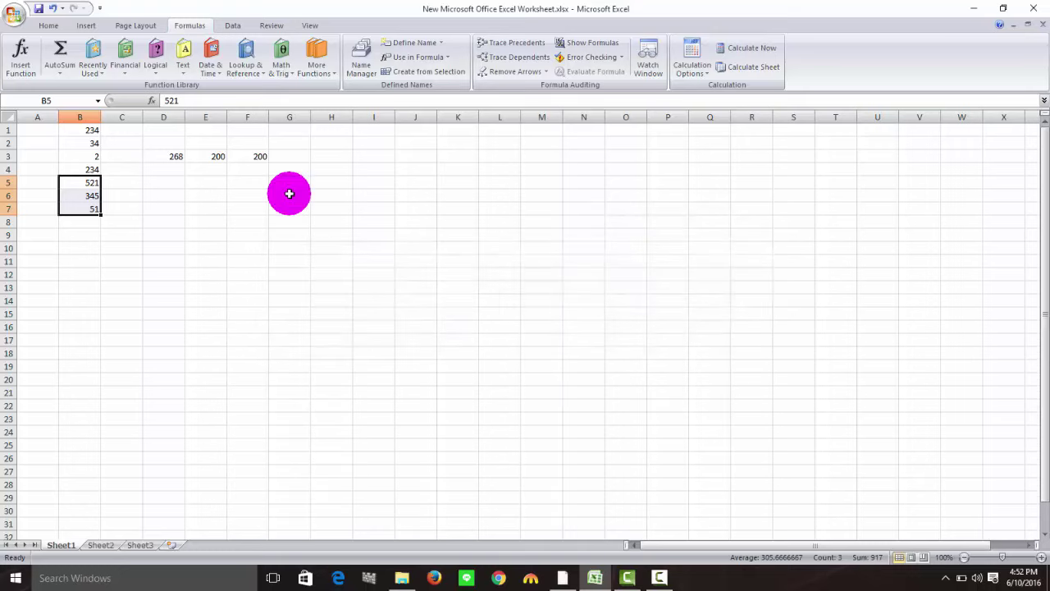
Try to create names for cells B5:B7 from the values in the selection's top row.
click(422, 72)
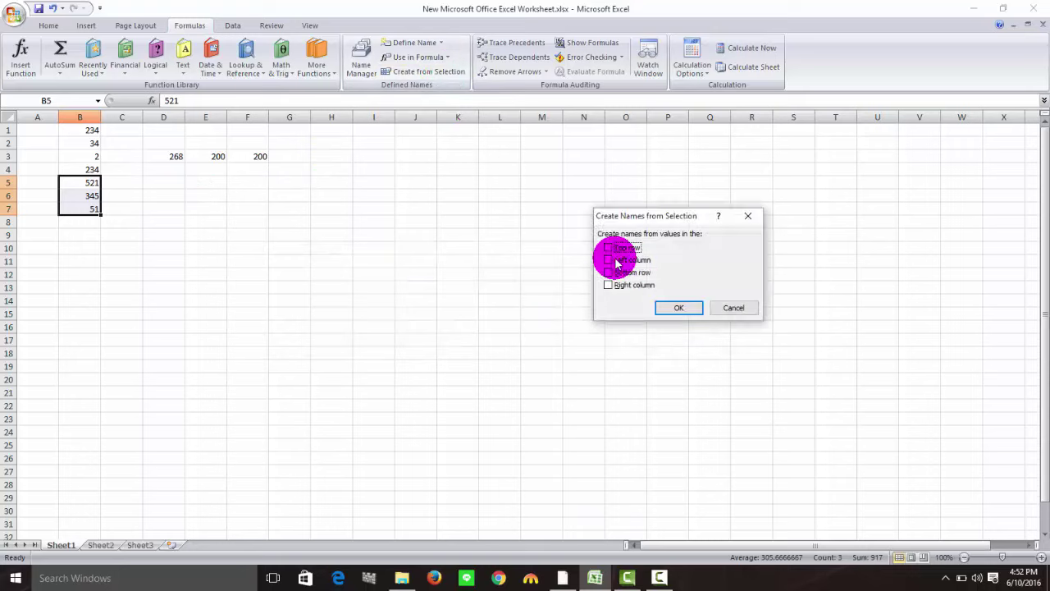
click(609, 247)
click(677, 308)
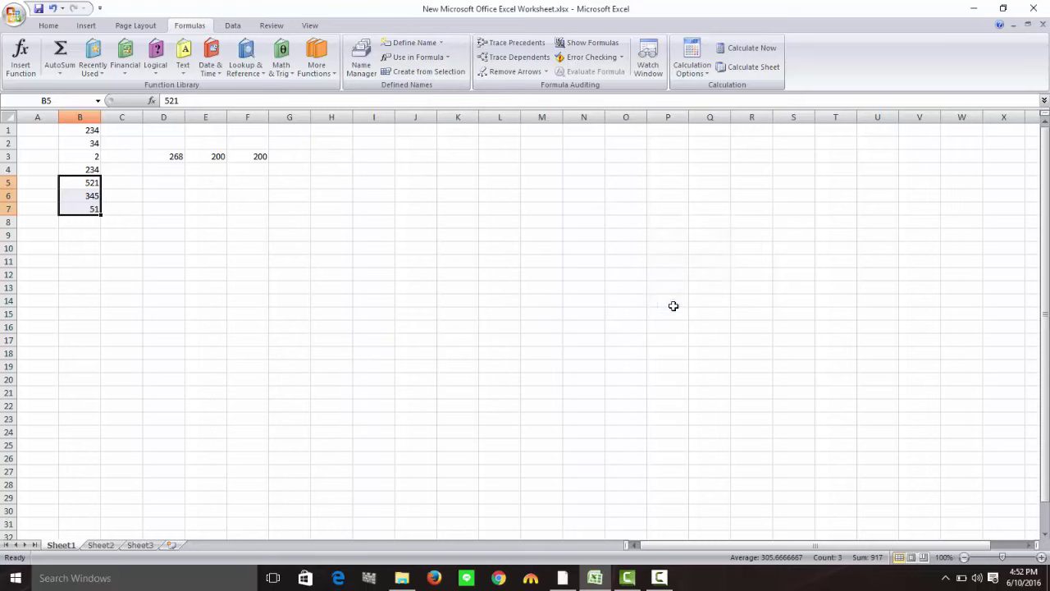
Go to each of the defined names abc, qwe and xyz in turn to see which cells they refer to.
click(99, 101)
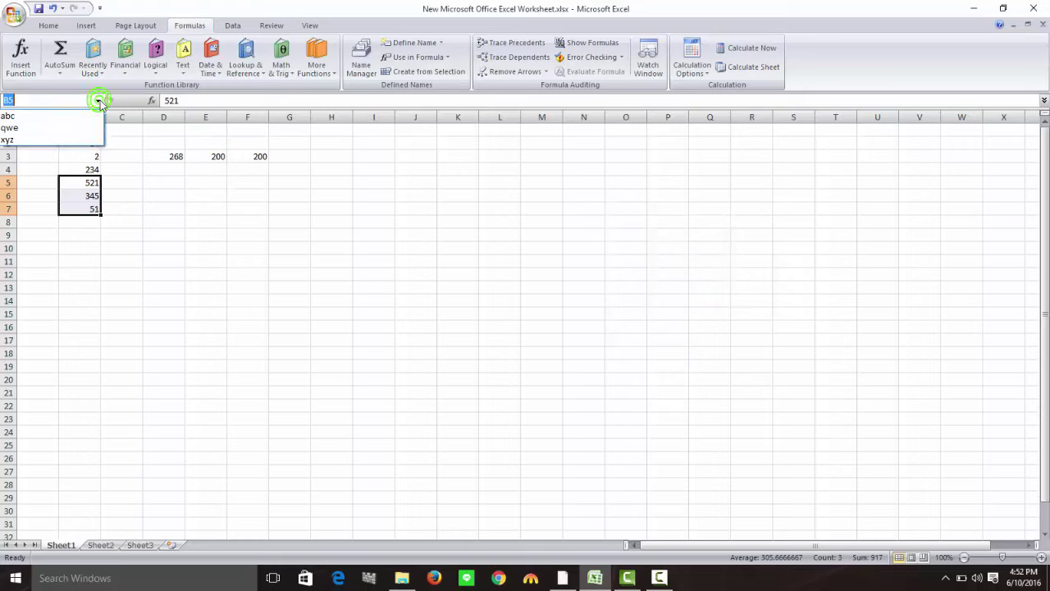
click(31, 115)
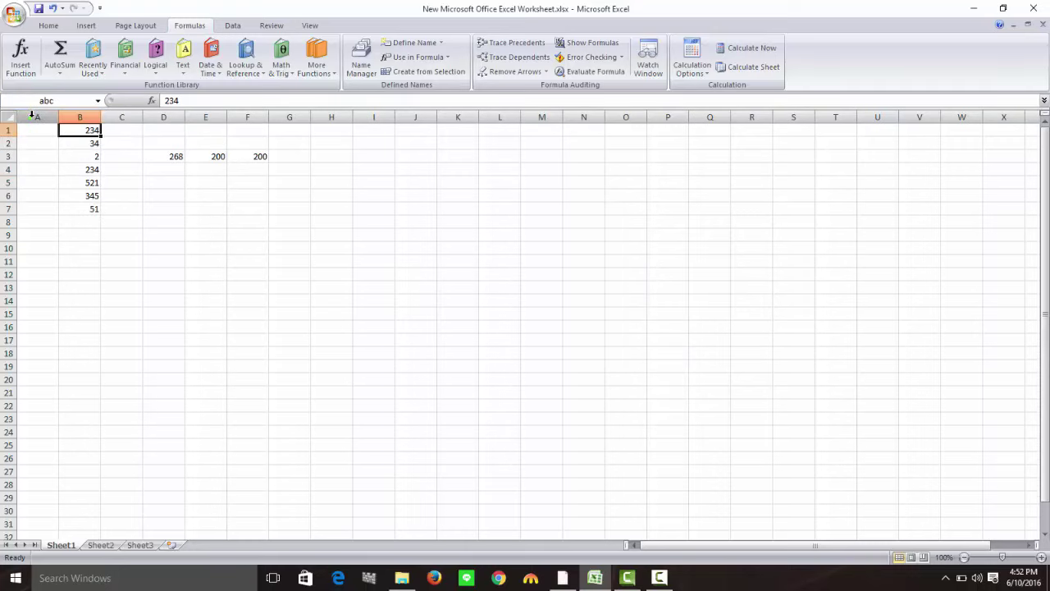
click(99, 100)
click(78, 127)
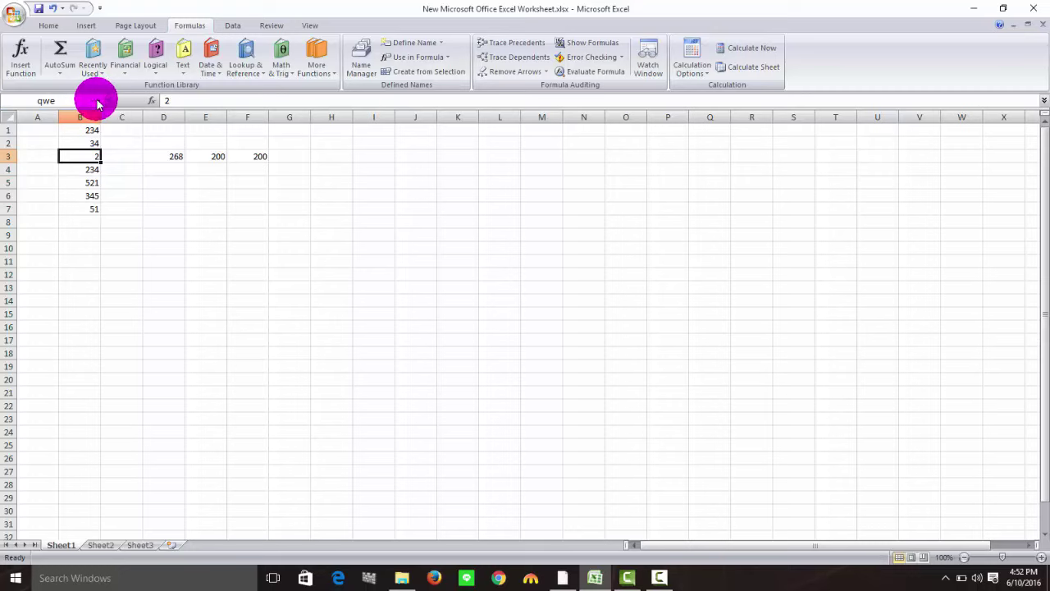
click(99, 101)
click(33, 141)
Check cells B5, B6 and B7 individually for any assigned names.
click(86, 182)
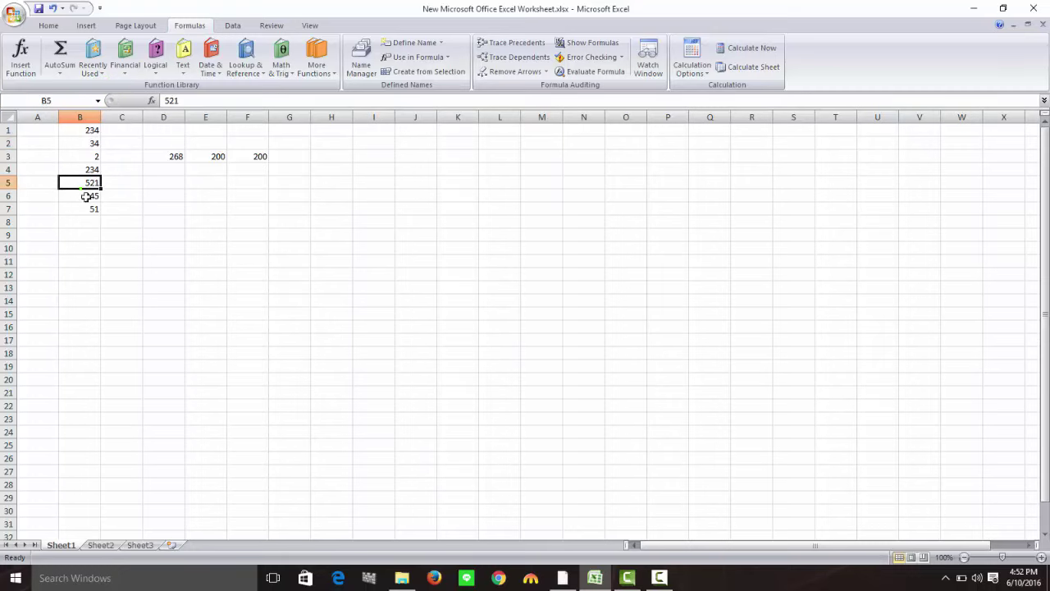
click(86, 195)
click(87, 209)
click(87, 196)
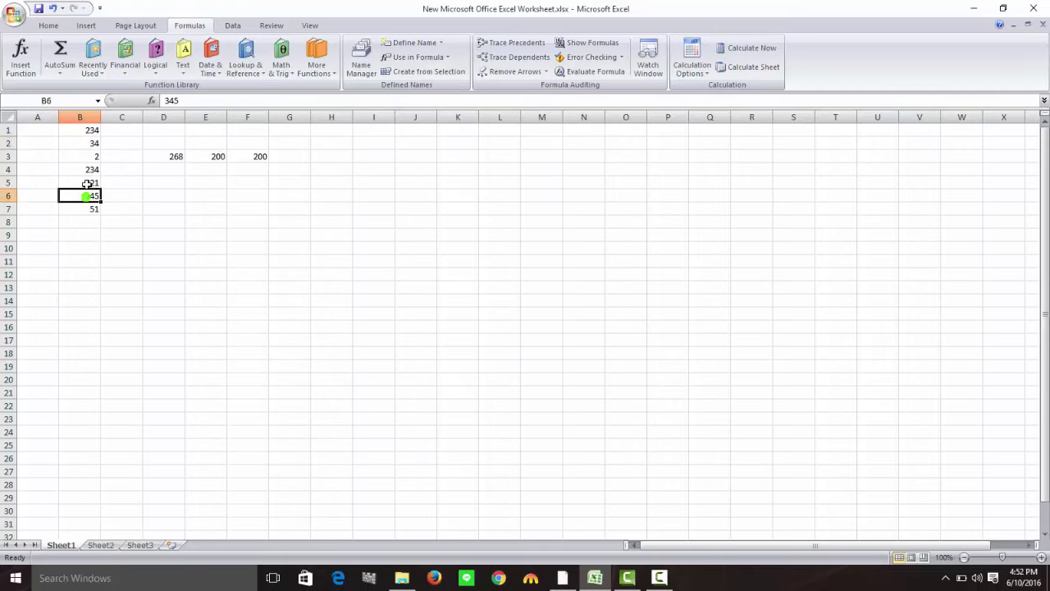
click(86, 182)
click(87, 195)
click(90, 208)
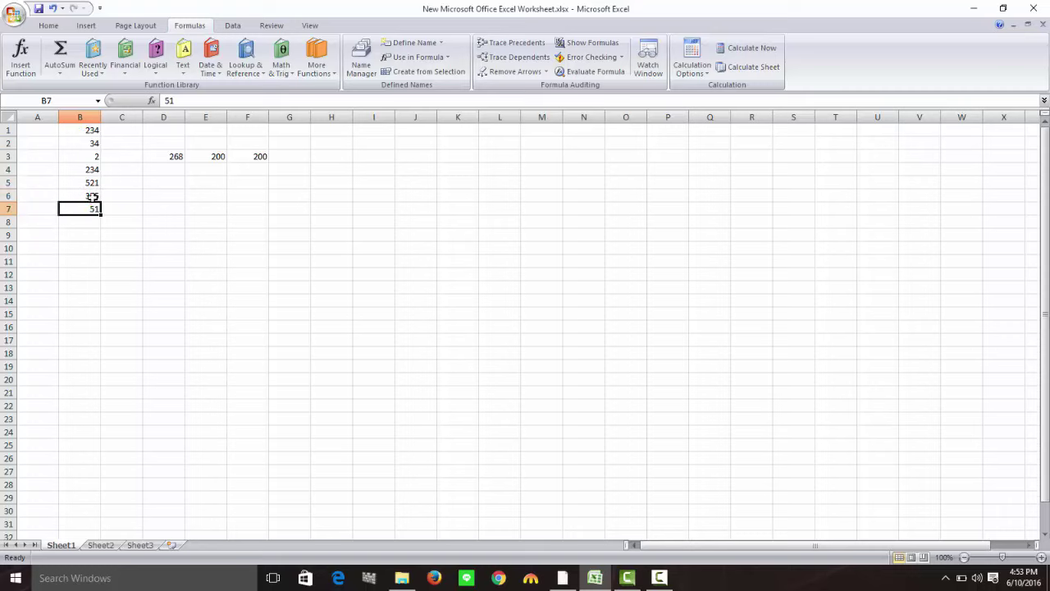
click(87, 182)
click(85, 197)
click(89, 208)
click(88, 195)
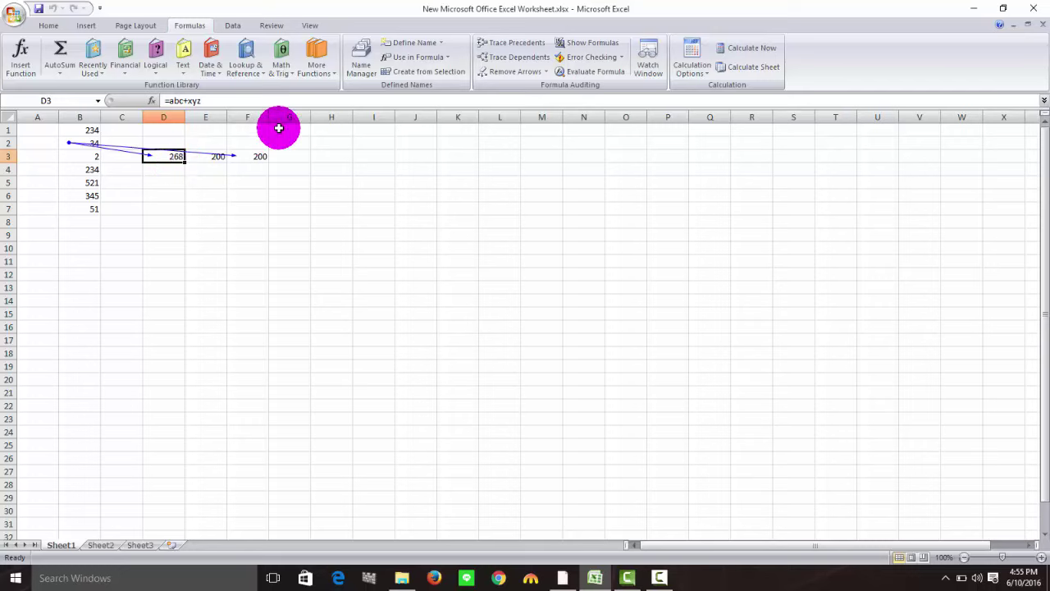
Show the formulas in the sheet's cells instead of their results, and remove the tracer arrows.
click(574, 42)
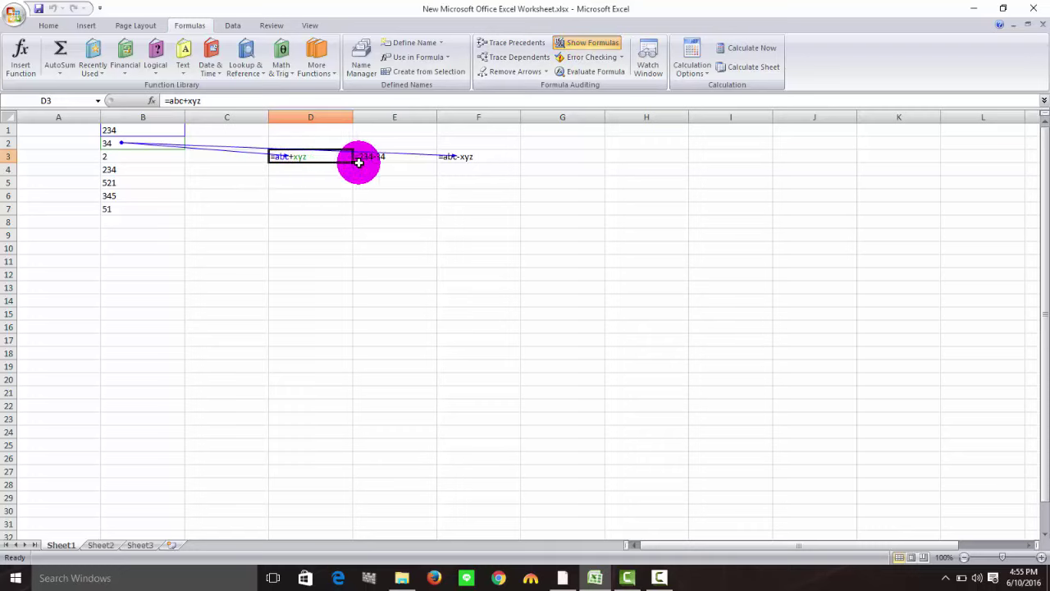
click(509, 76)
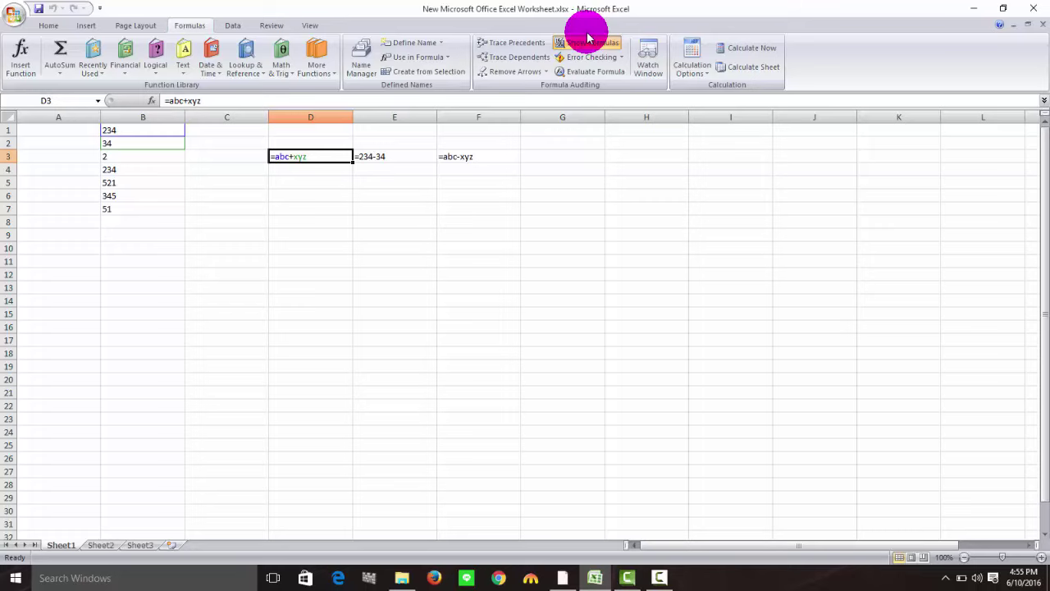
Evaluate the formula in cell D3 step by step through to its final result.
click(594, 71)
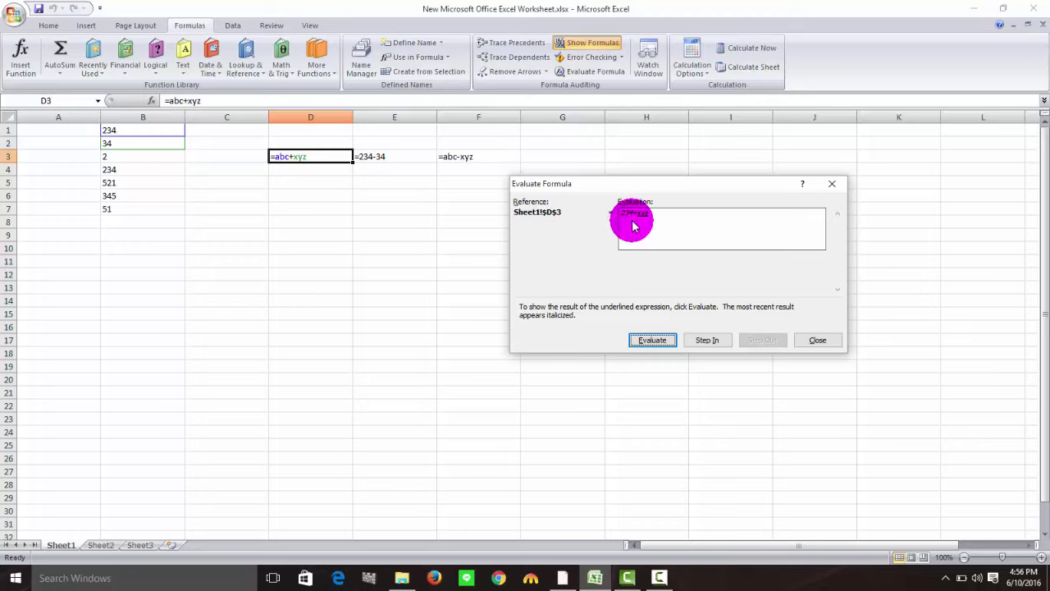
click(644, 341)
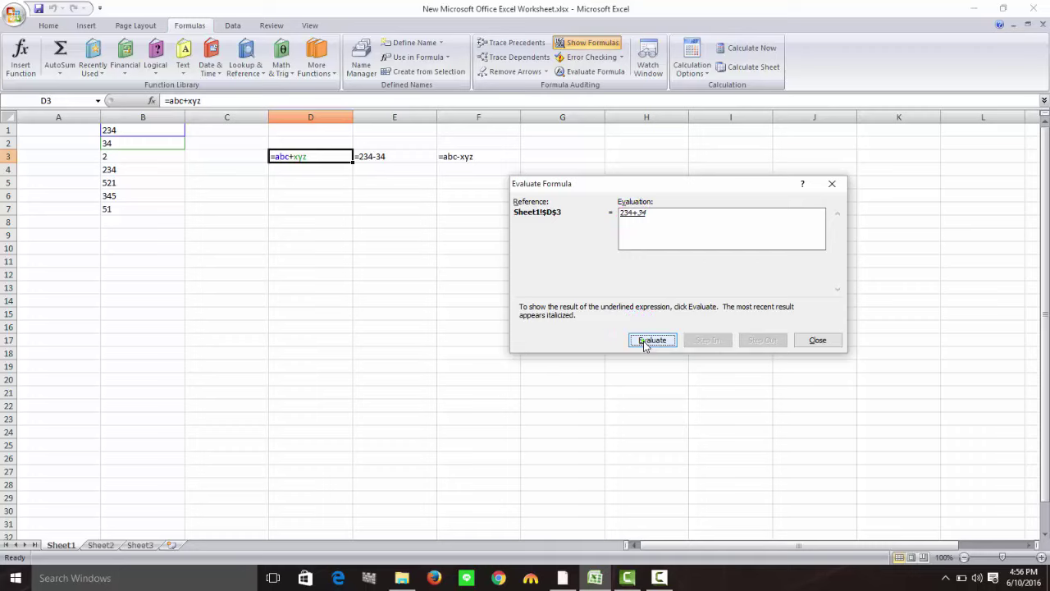
click(645, 341)
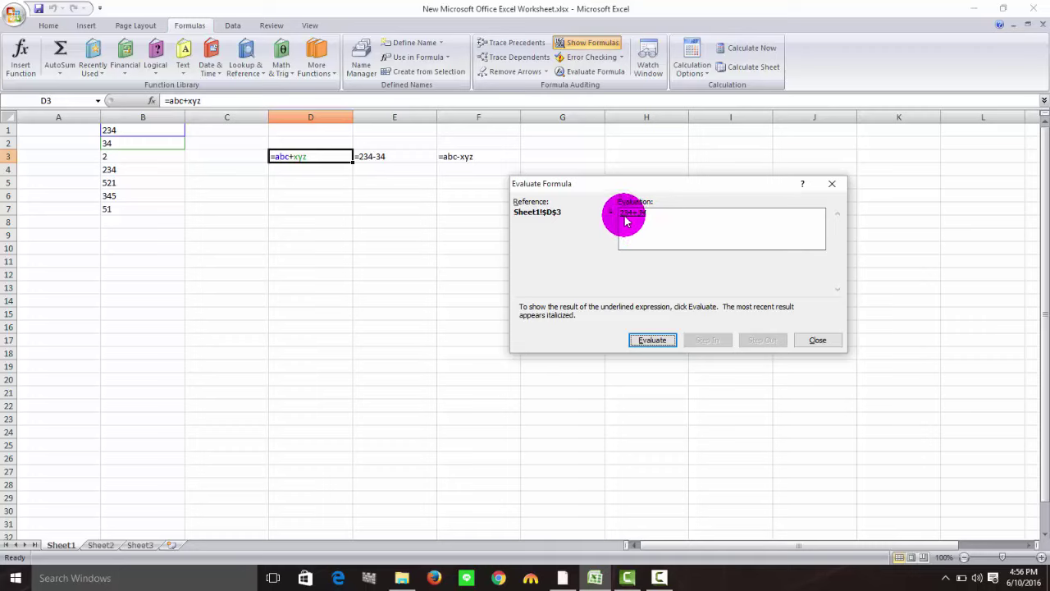
click(654, 340)
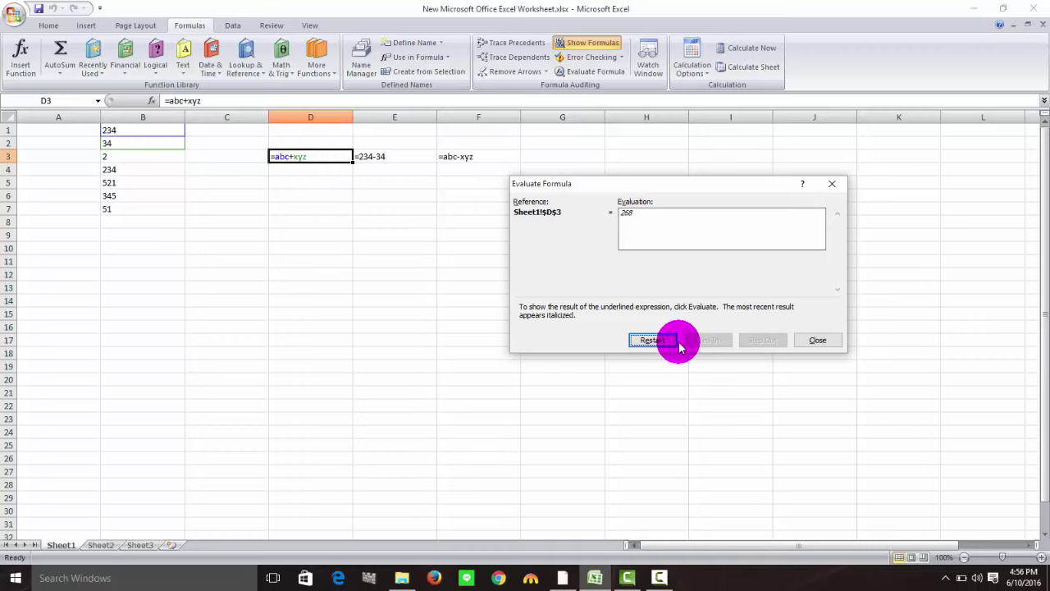
Restart the evaluation of D3, stepping in and out of the names abc and xyz to inspect their references, and evaluate the result.
click(669, 342)
click(705, 340)
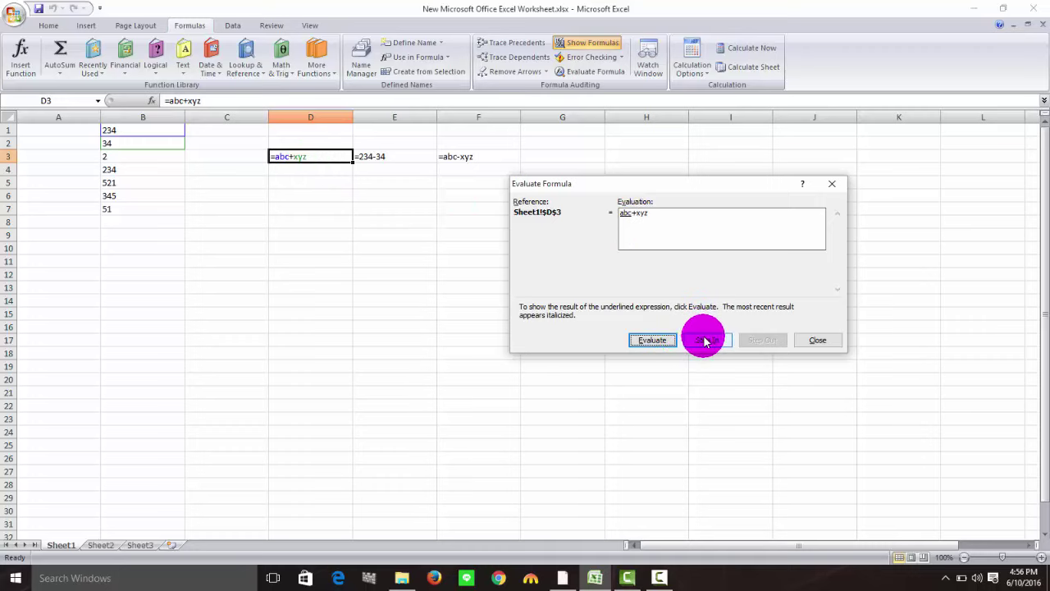
click(707, 340)
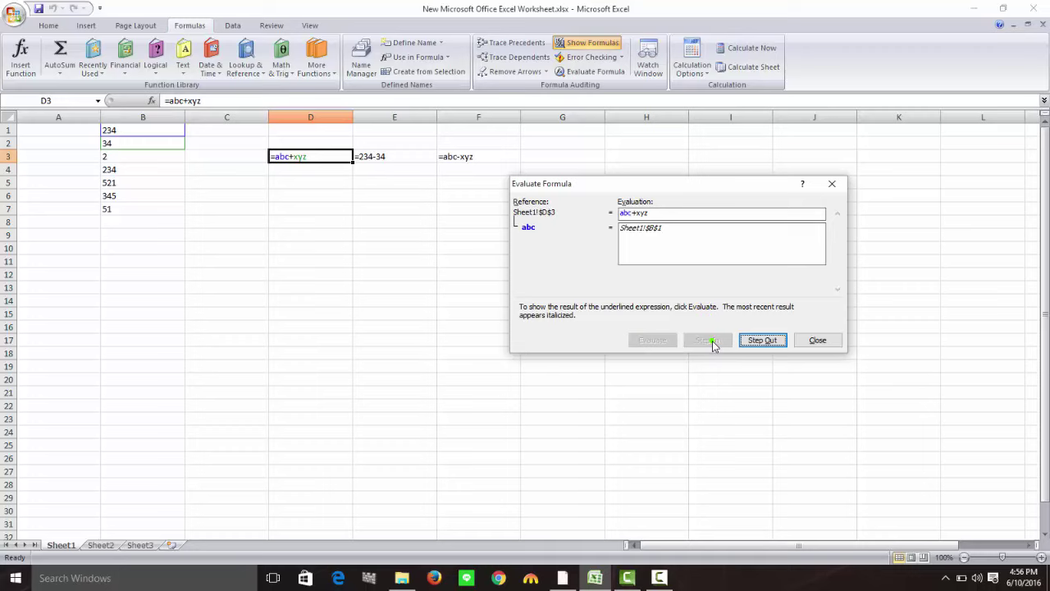
click(763, 340)
click(707, 340)
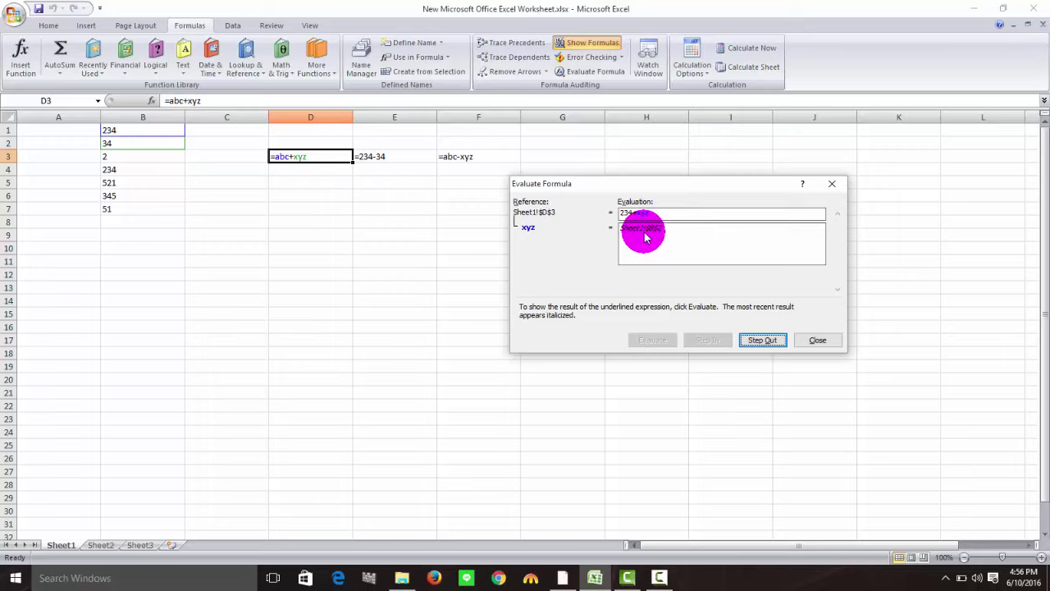
click(749, 339)
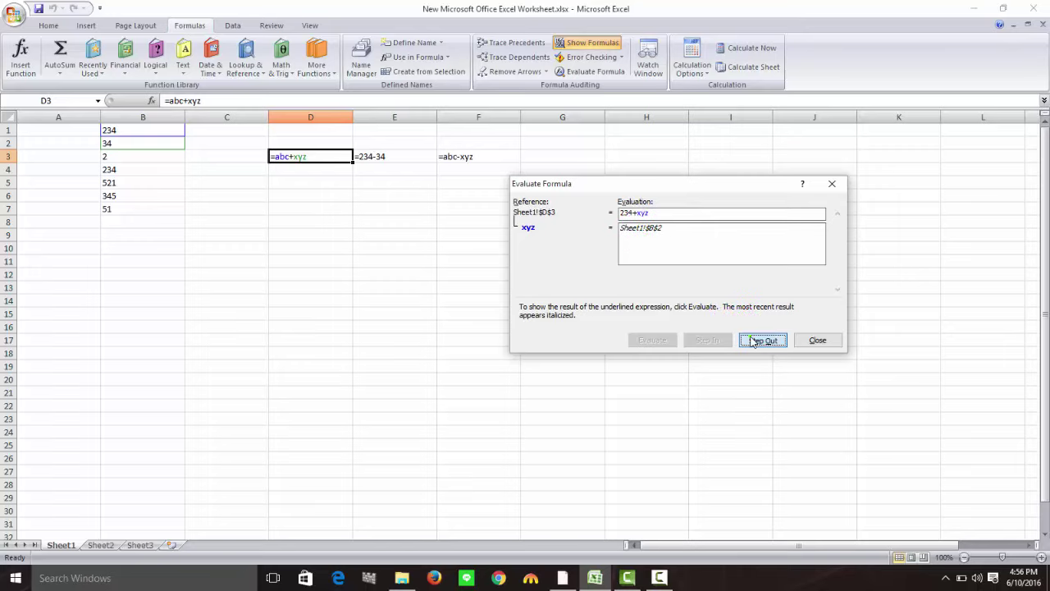
click(656, 340)
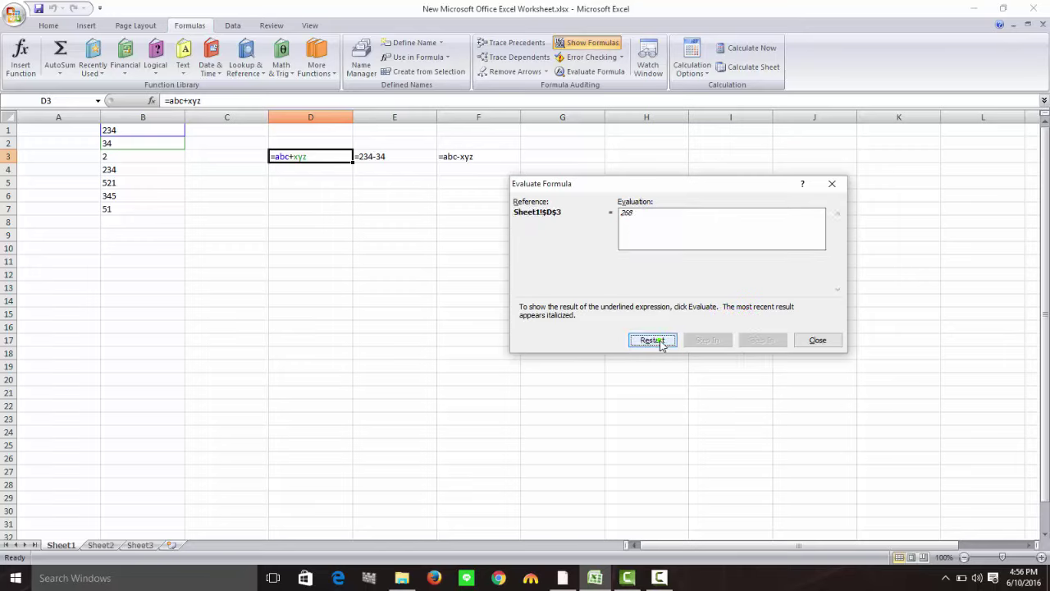
Close the formula evaluation and switch the sheet back to showing results instead of formulas.
click(661, 343)
click(820, 341)
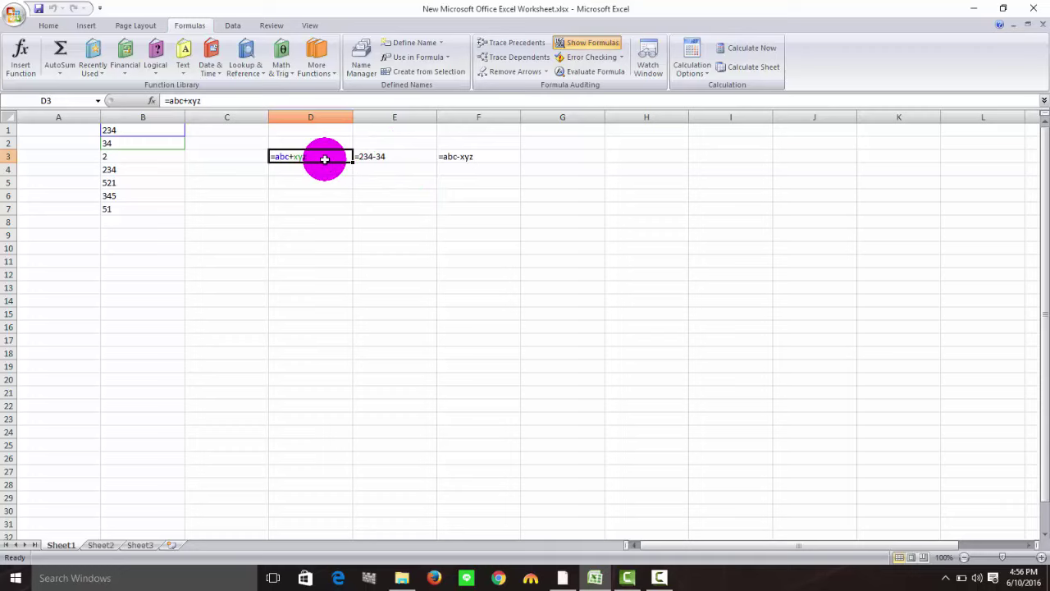
click(577, 48)
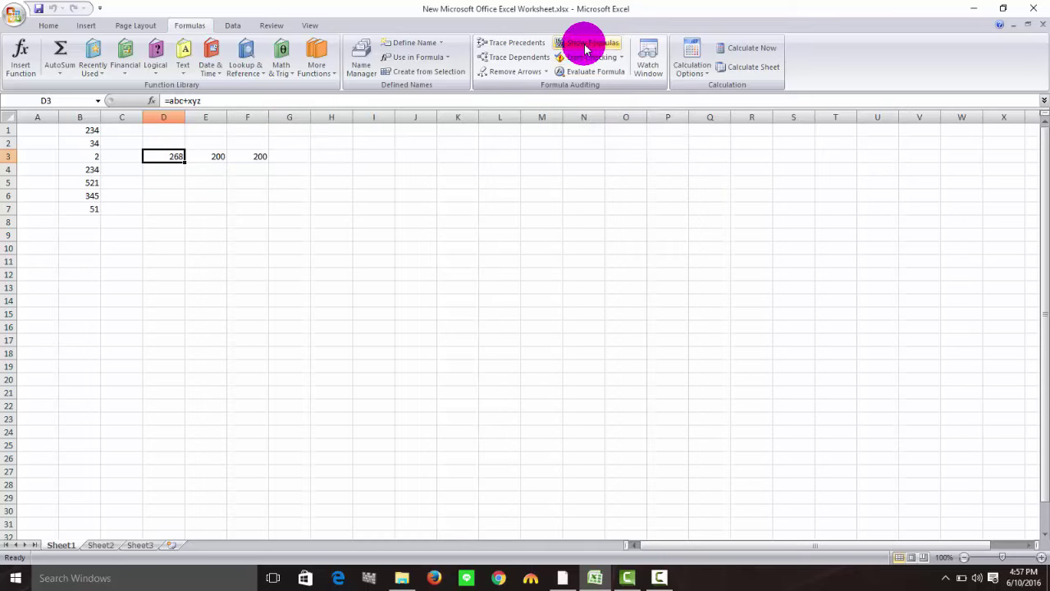
Review the available calculation options without changing the calculation mode.
click(703, 78)
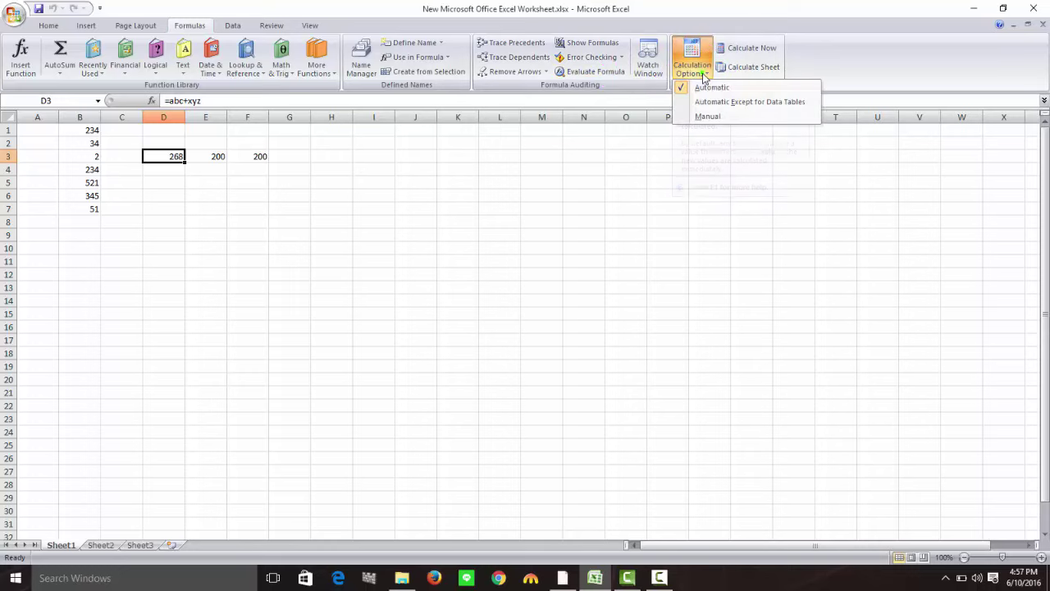
click(702, 74)
click(702, 74)
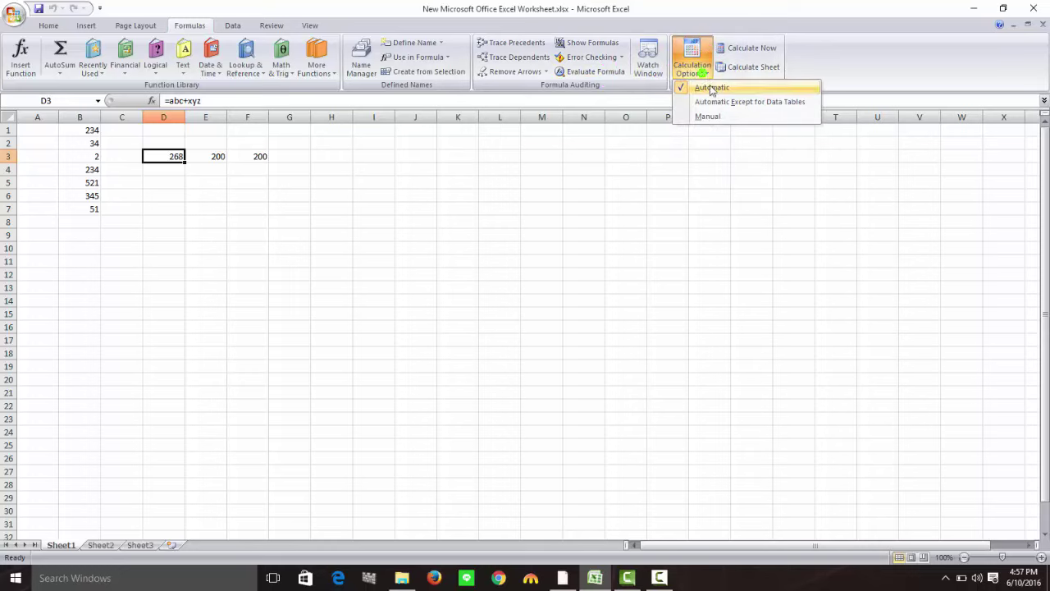
click(368, 156)
Enter the formula =245-67 in cell I3.
click(373, 155)
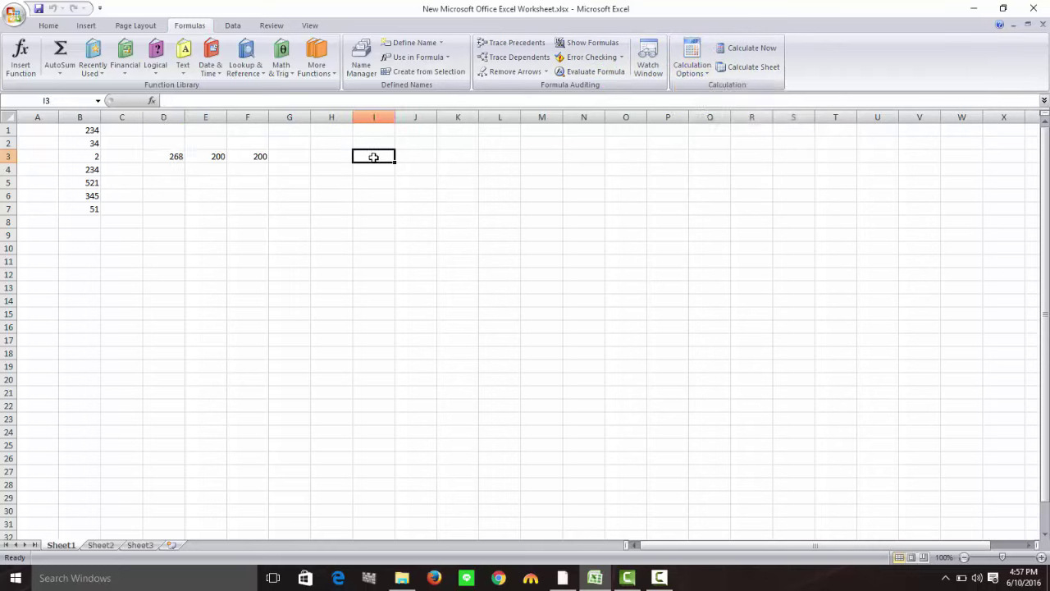
click(373, 155)
text(=)
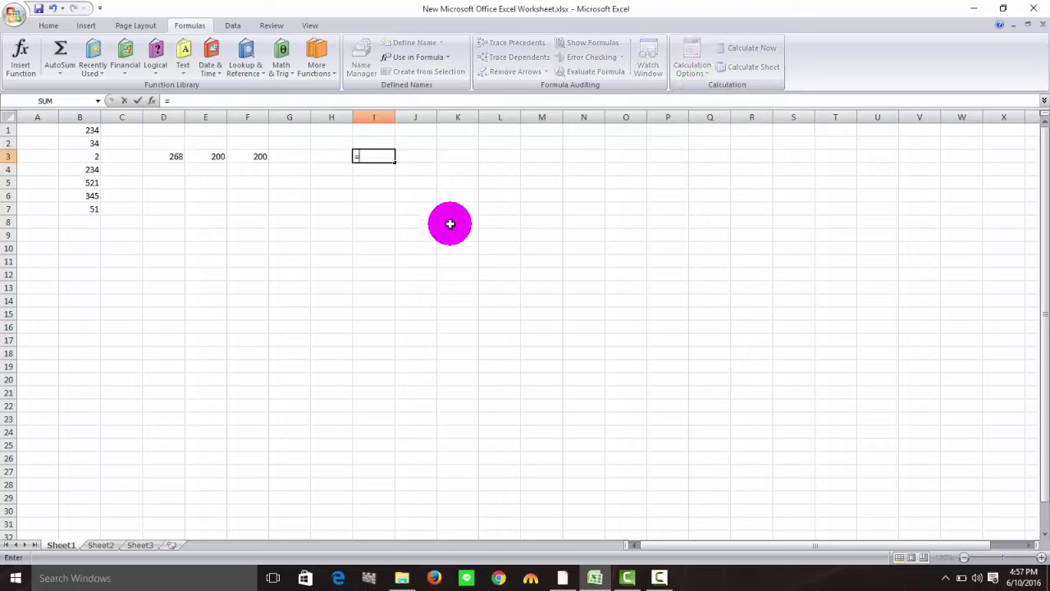
text(2)
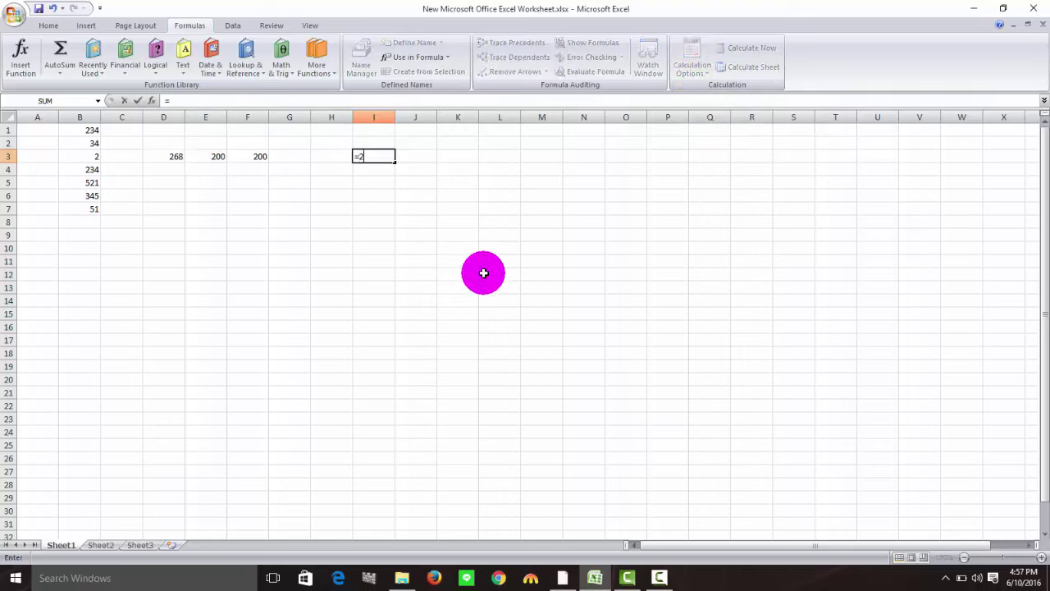
text(45)
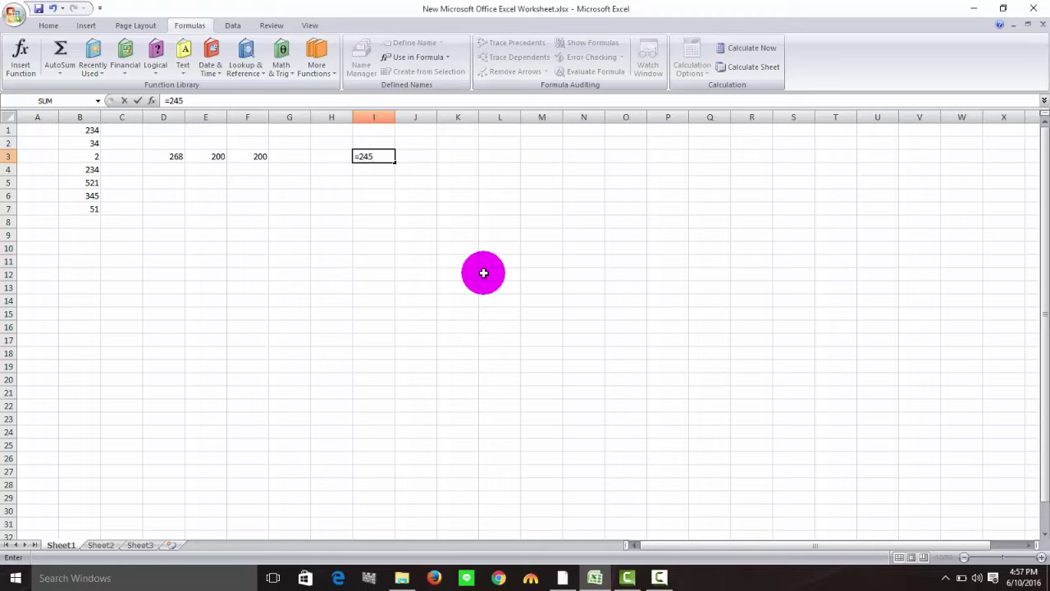
text(-67)
click(424, 156)
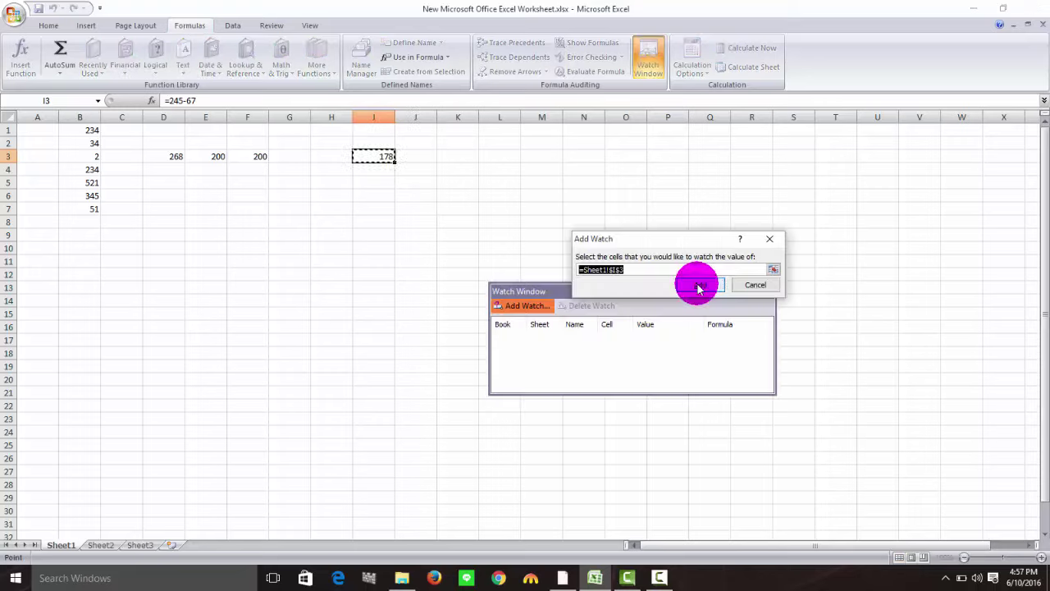
Add cell I3 to the watch list and dock the Watch Window above the formula bar.
click(697, 284)
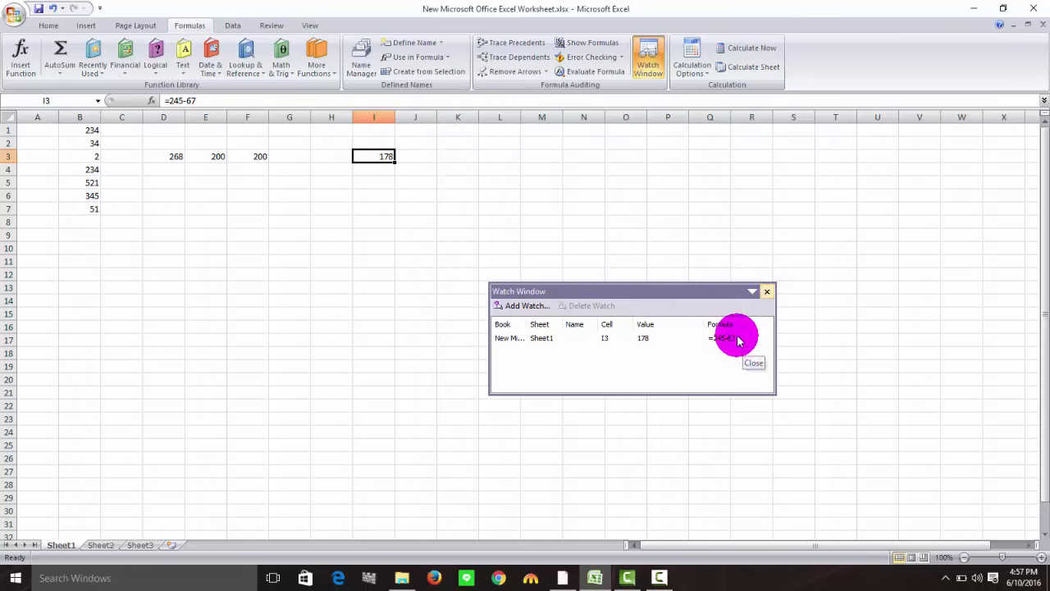
click(751, 291)
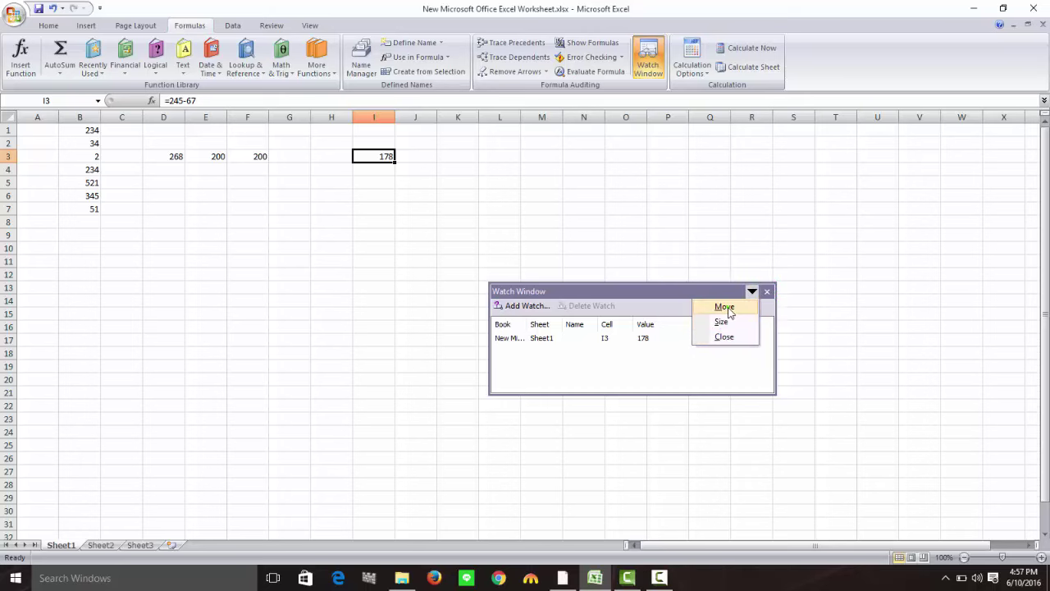
click(725, 306)
drag(626, 288, 947, 144)
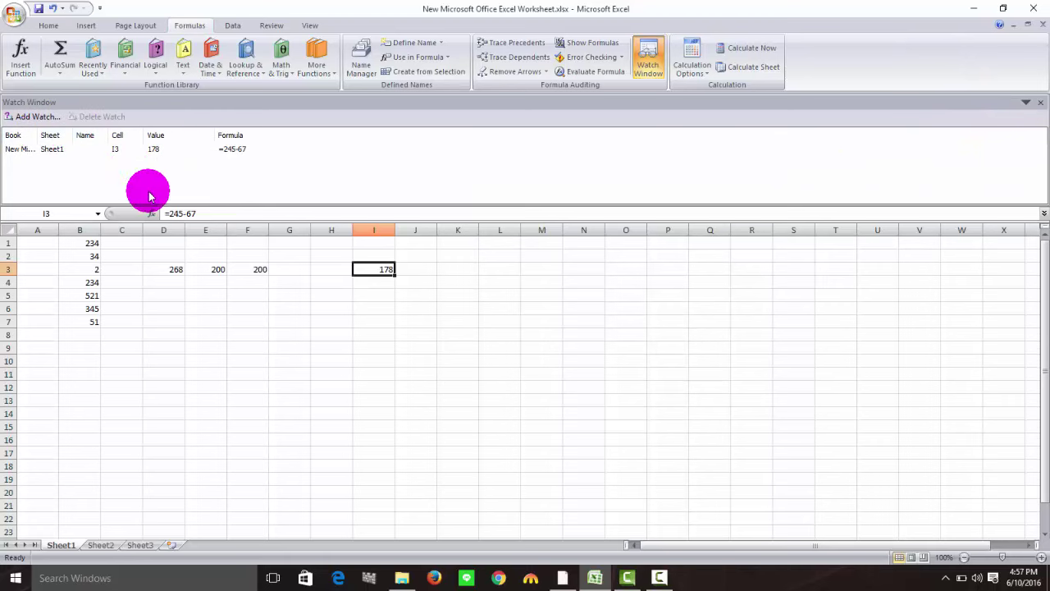
click(274, 271)
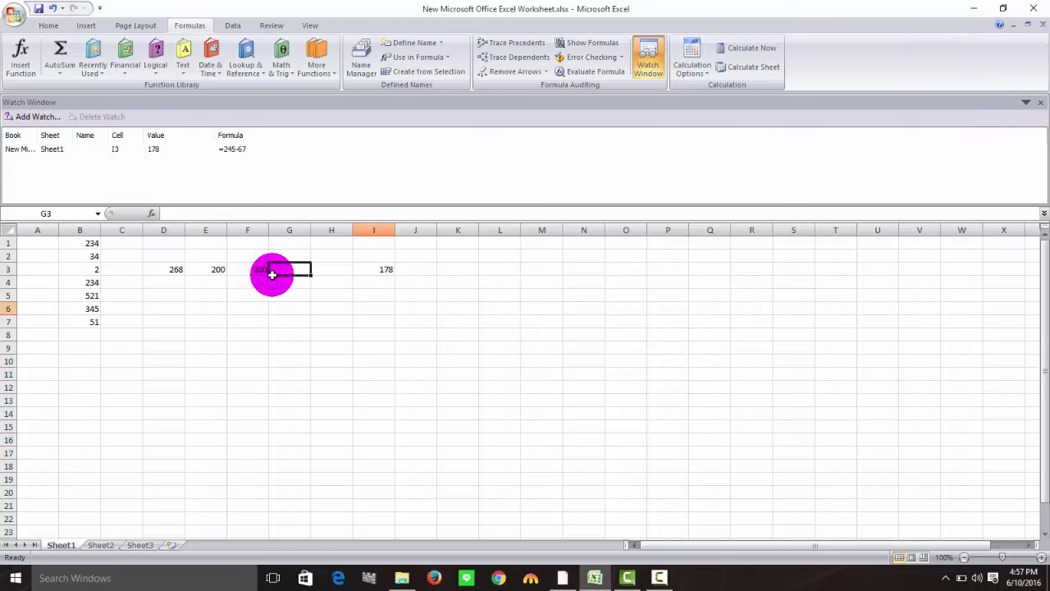
click(56, 123)
click(767, 285)
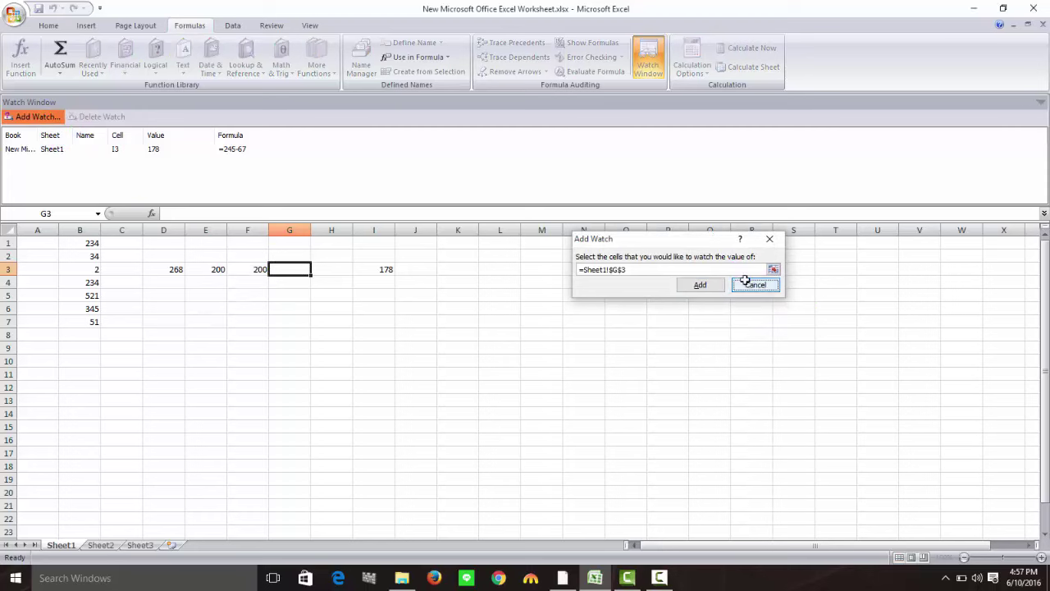
Add a watch for cell D3, which holds the formula =abc+xyz.
click(258, 268)
click(179, 272)
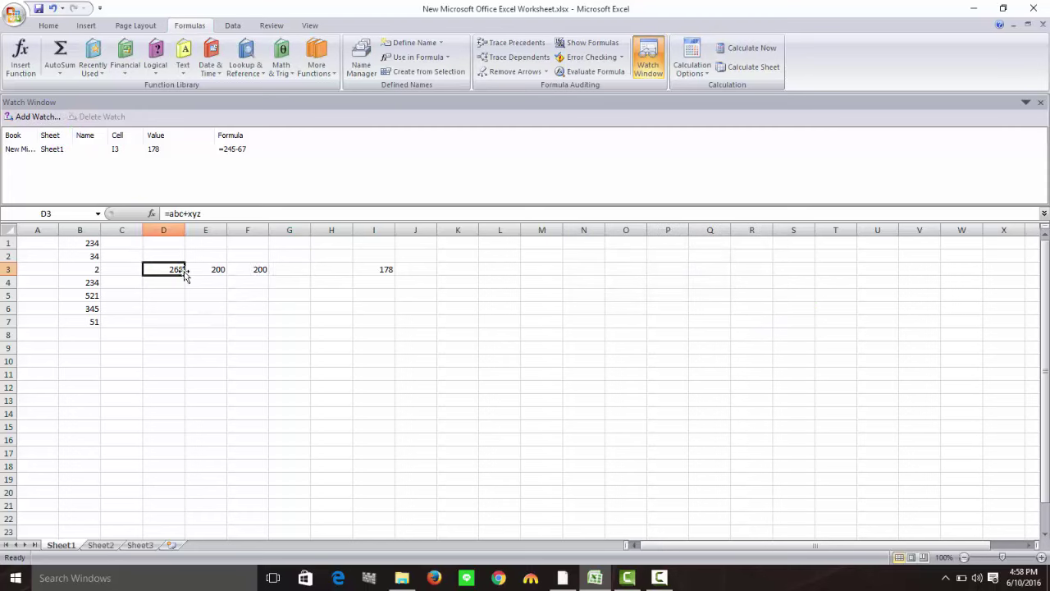
click(35, 130)
click(694, 287)
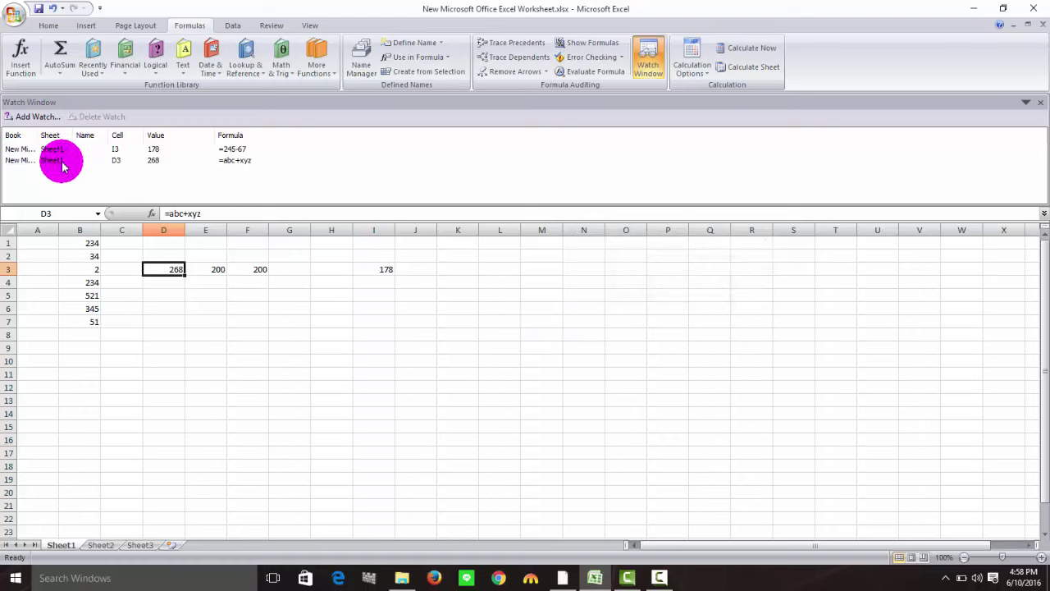
Add a watch for cell B1, named abc, and close the Watch Window.
click(90, 243)
click(39, 117)
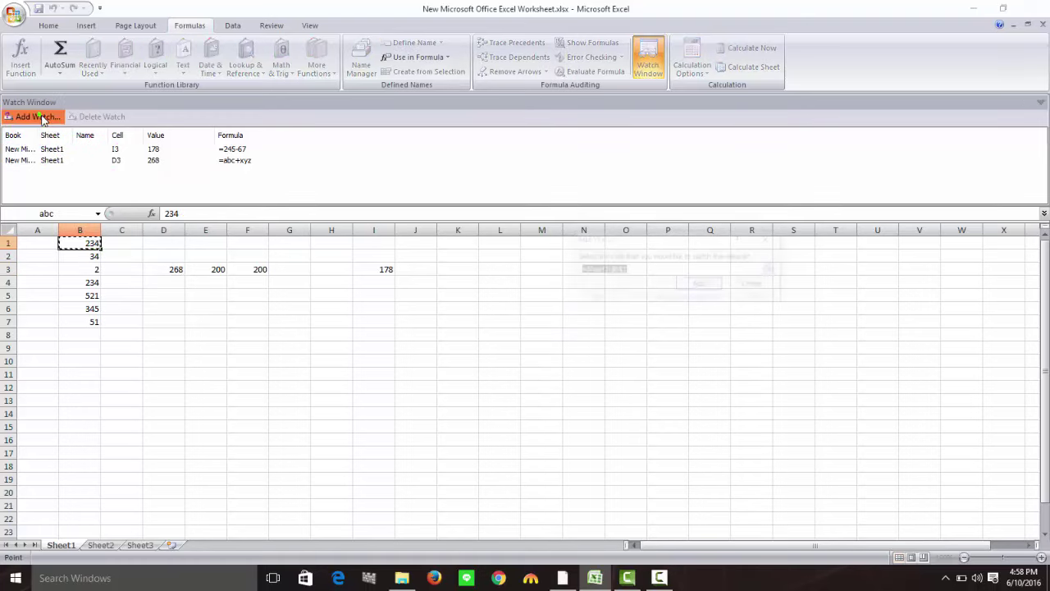
click(692, 284)
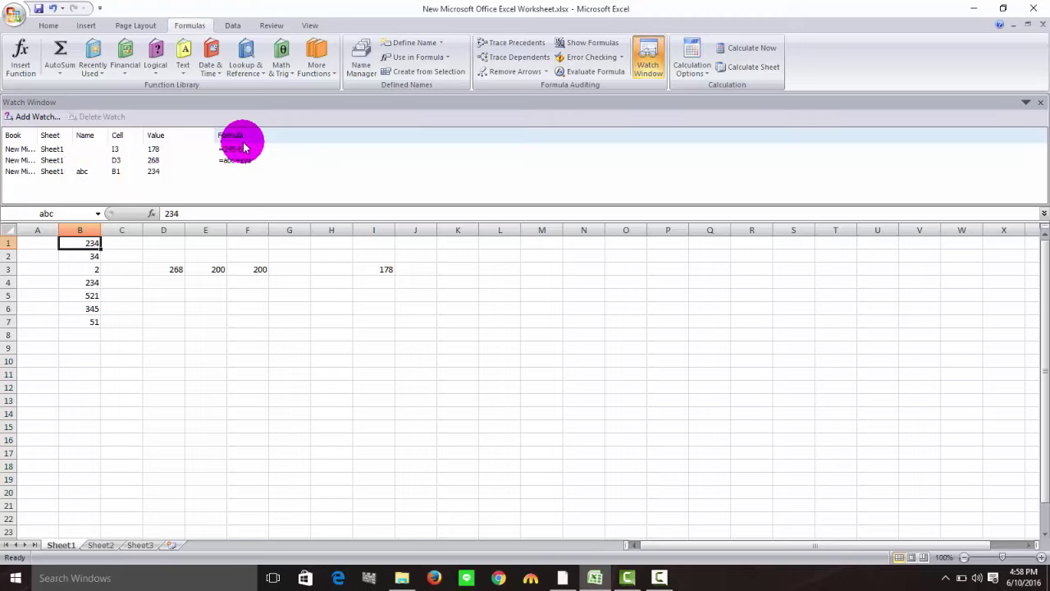
click(650, 60)
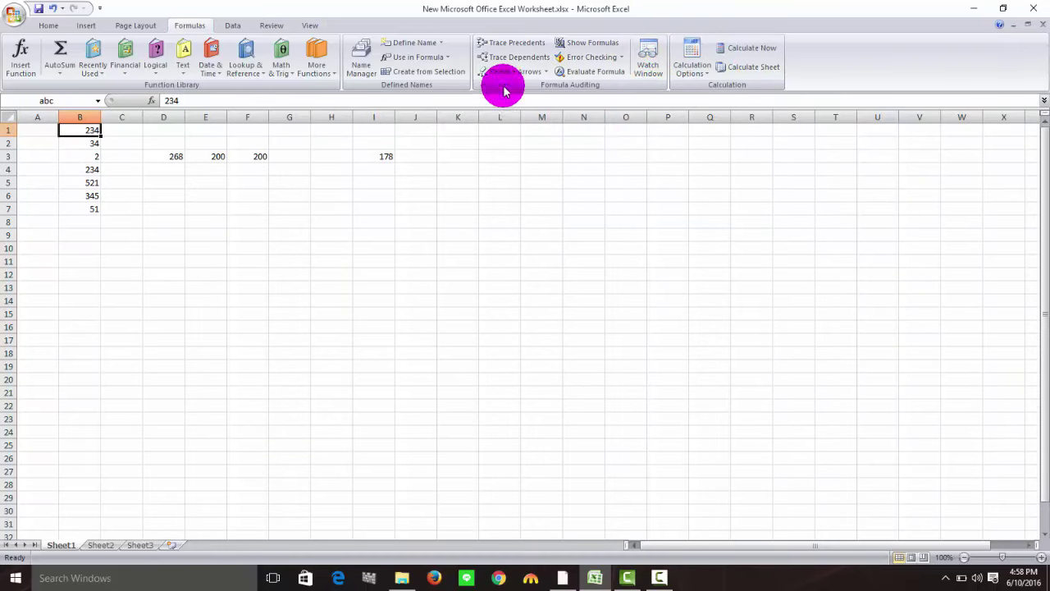
click(233, 27)
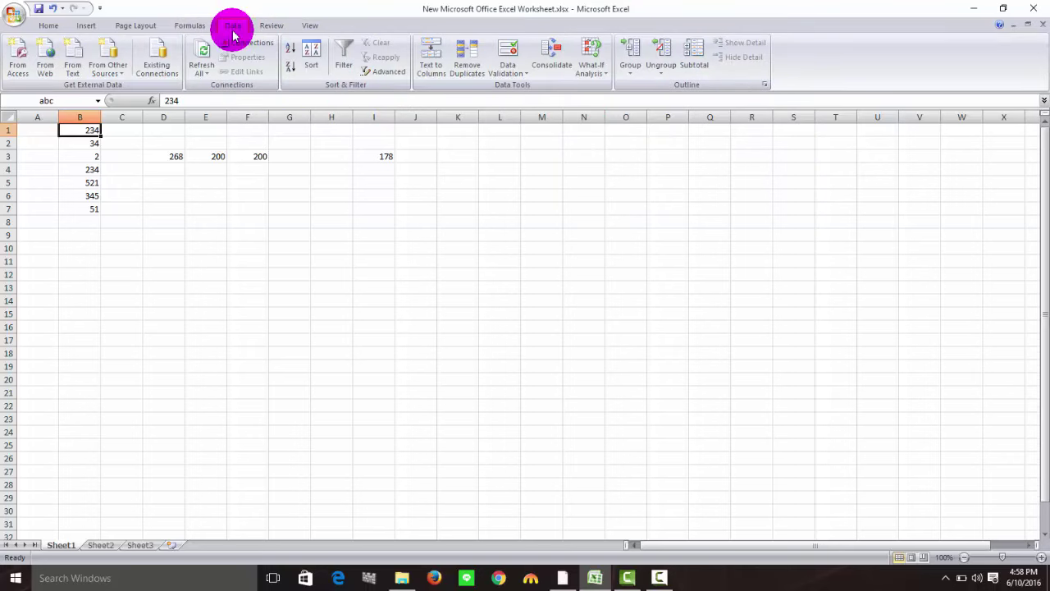
click(272, 25)
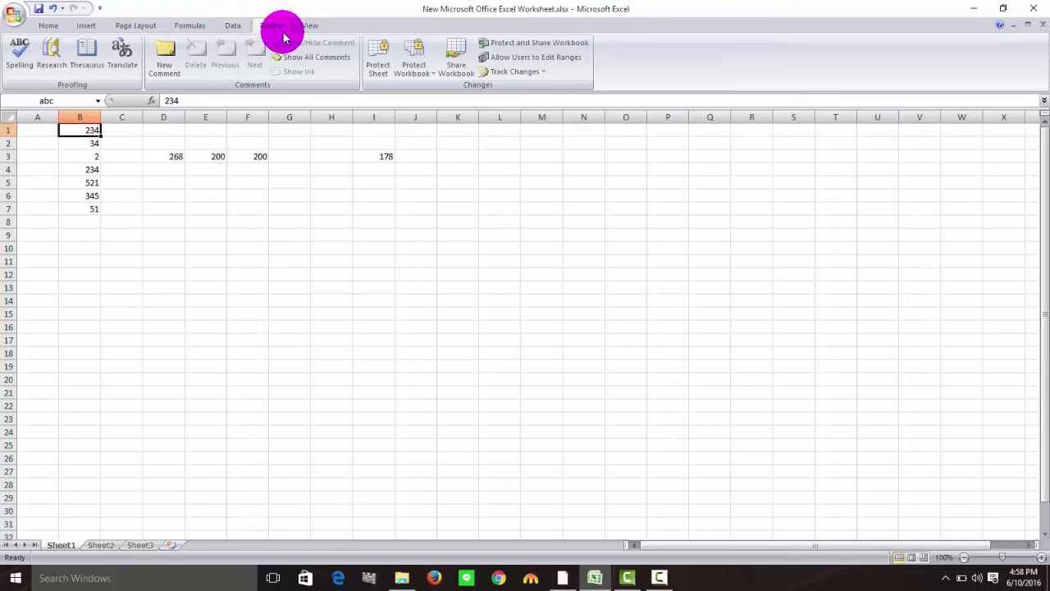
click(304, 29)
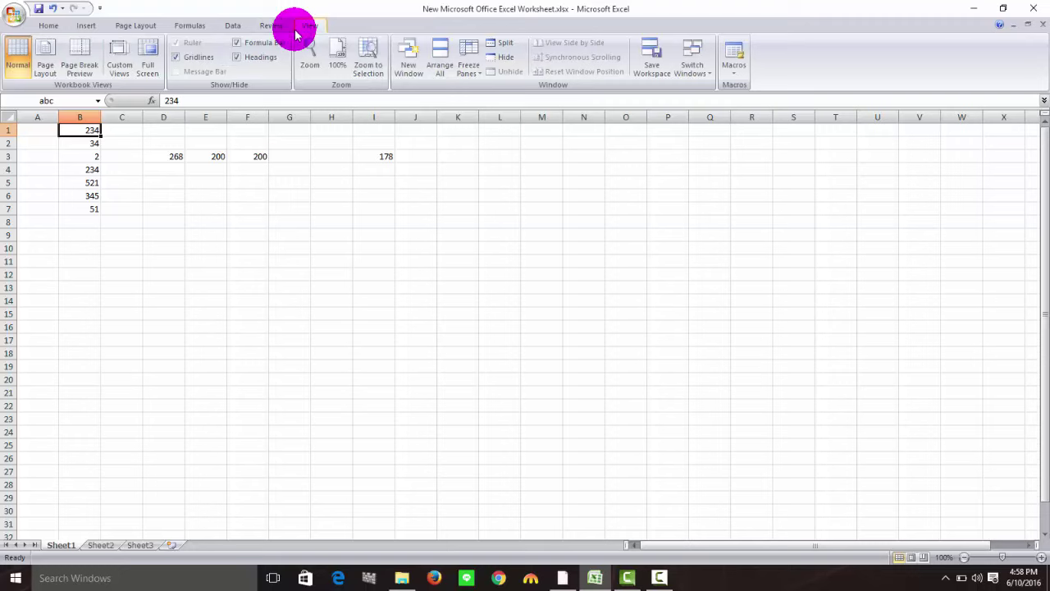
click(227, 28)
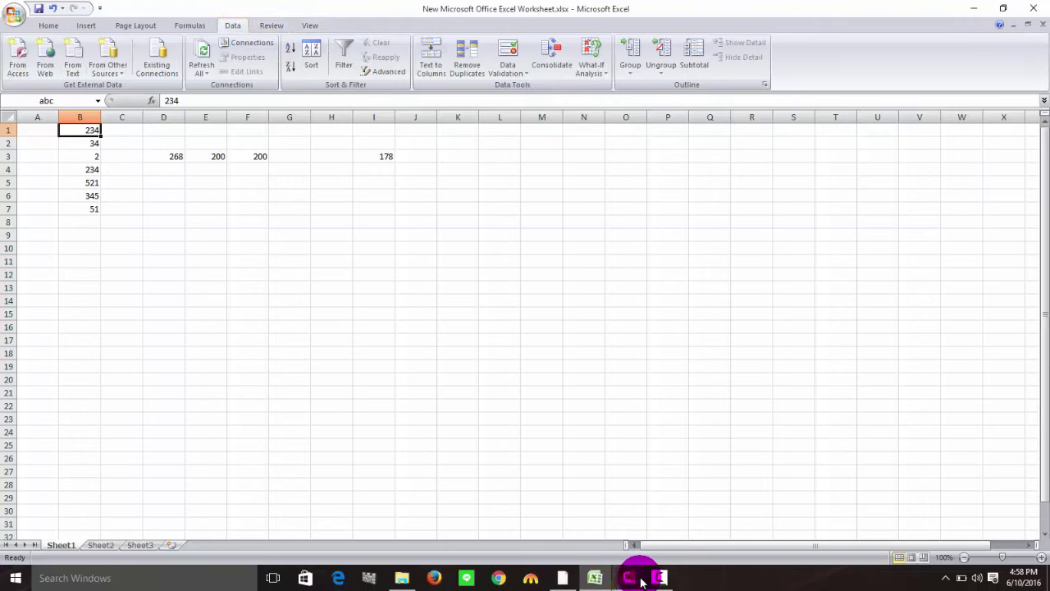
mouse_move(661, 581)
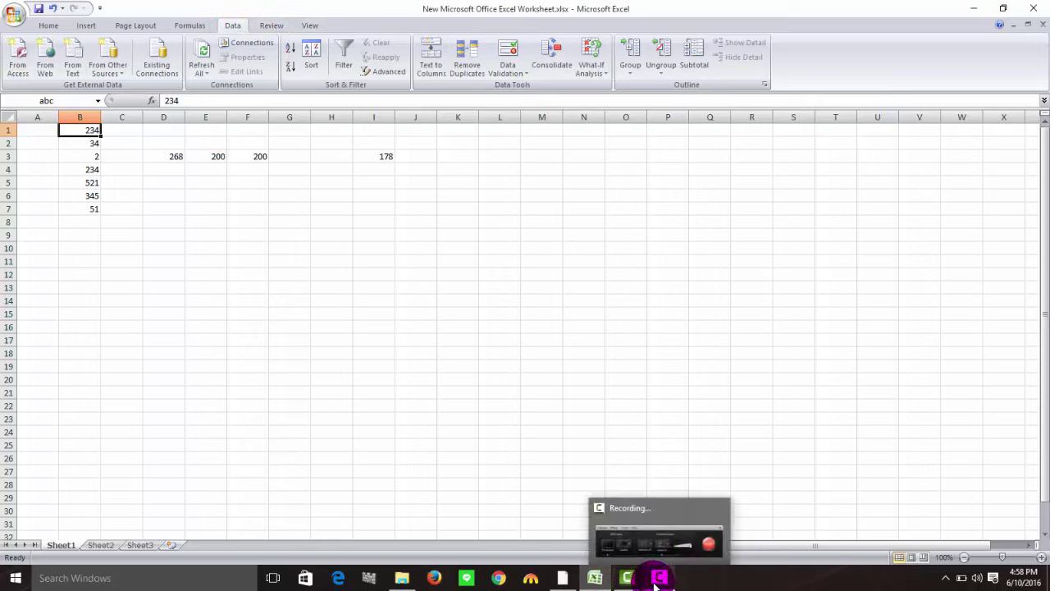